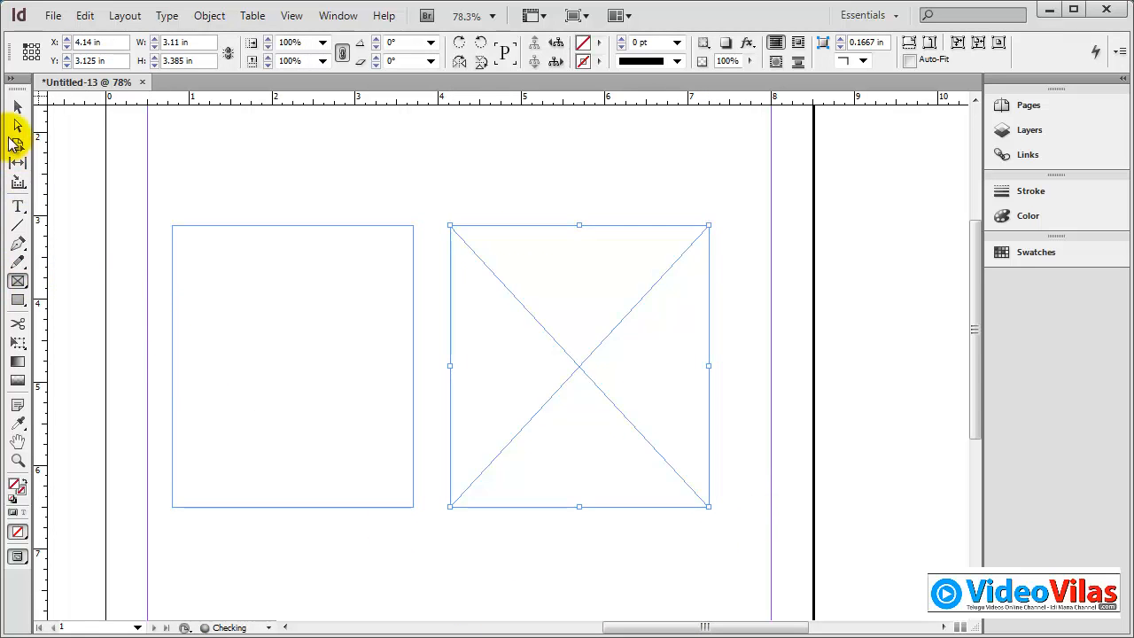
Step: Select the empty text frame and the graphics frame in turn with the Selection tool to compare their handles
left_click(18, 106)
left_click(437, 150)
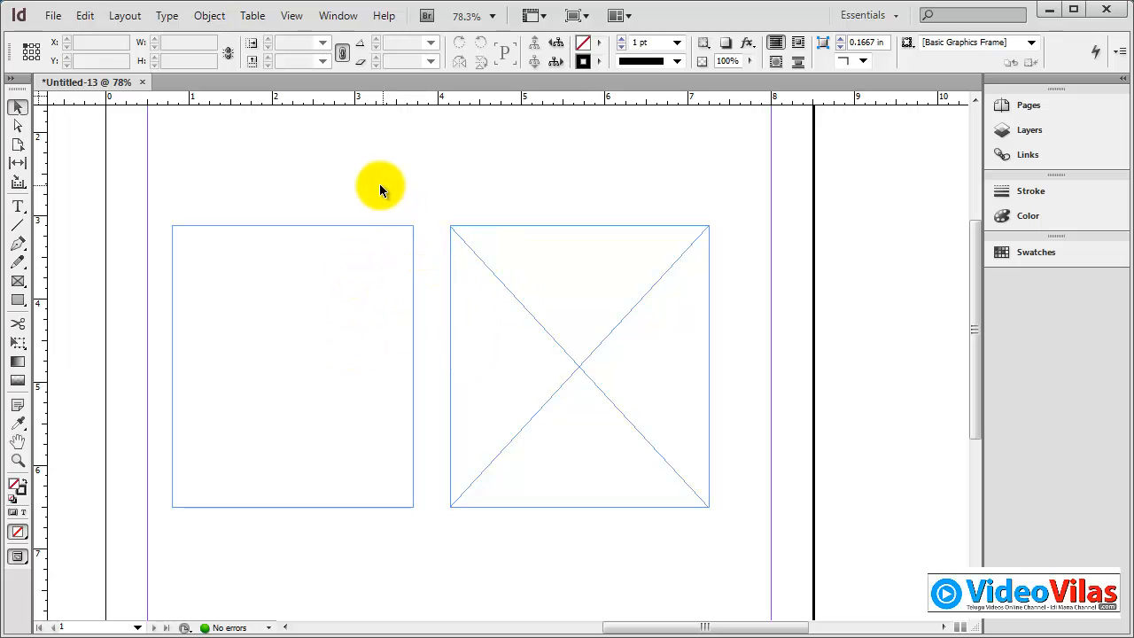
left_click(260, 235)
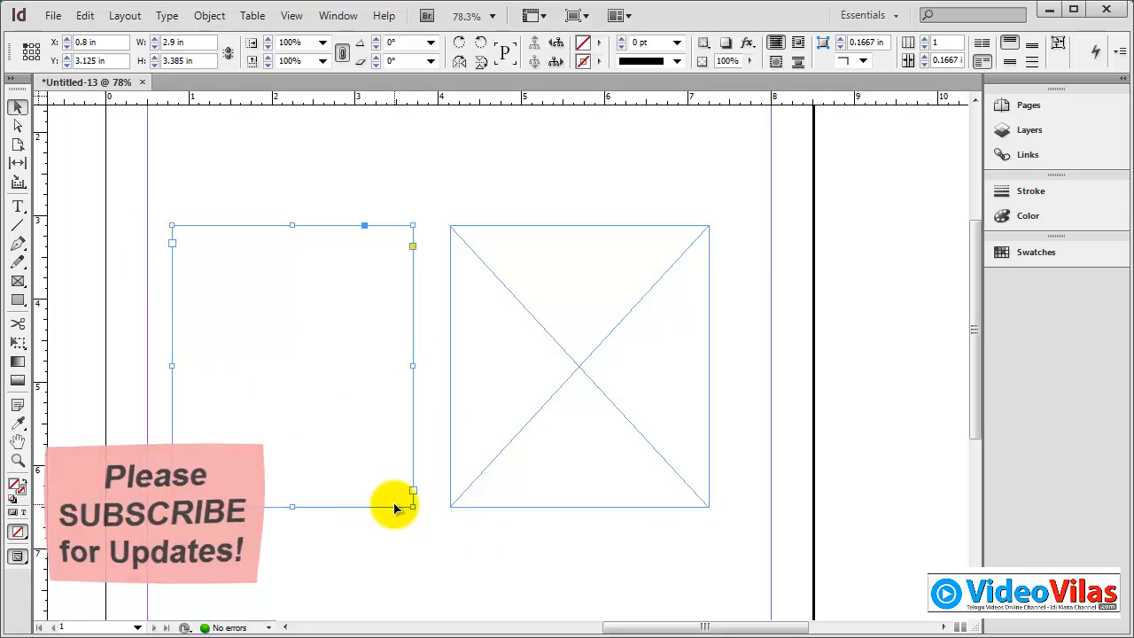
left_click(576, 333)
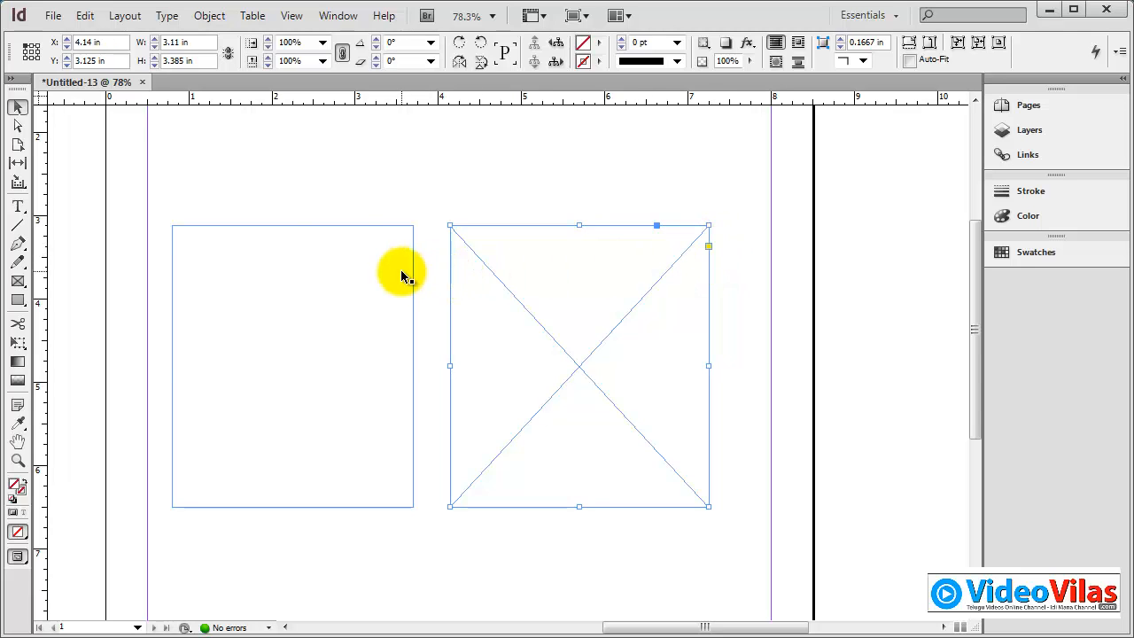
left_click(409, 241)
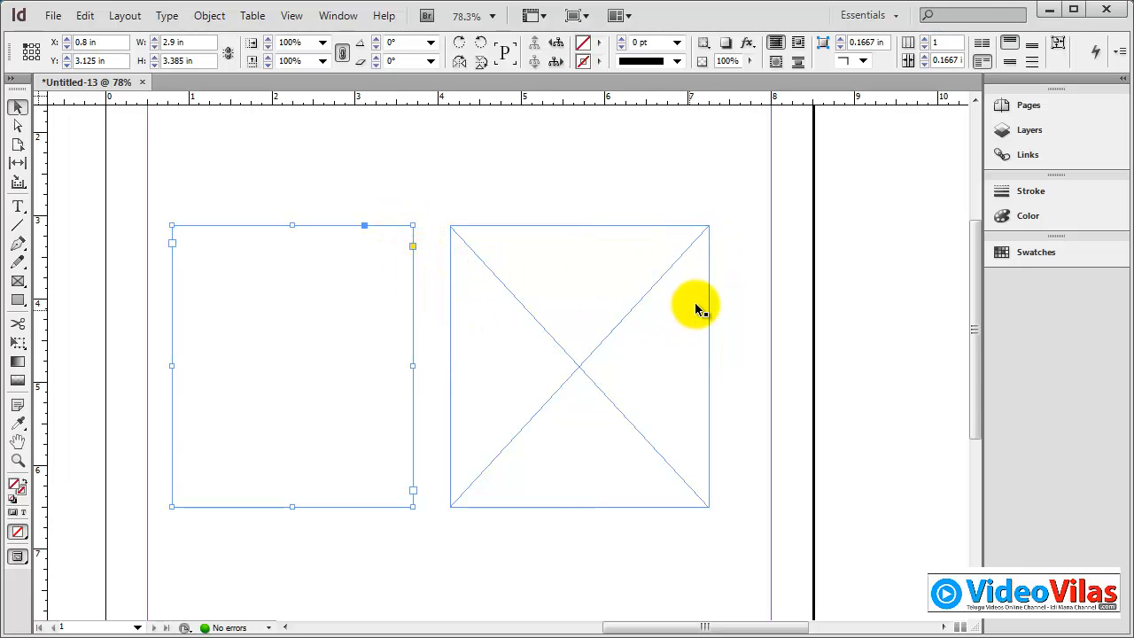
left_click(709, 273)
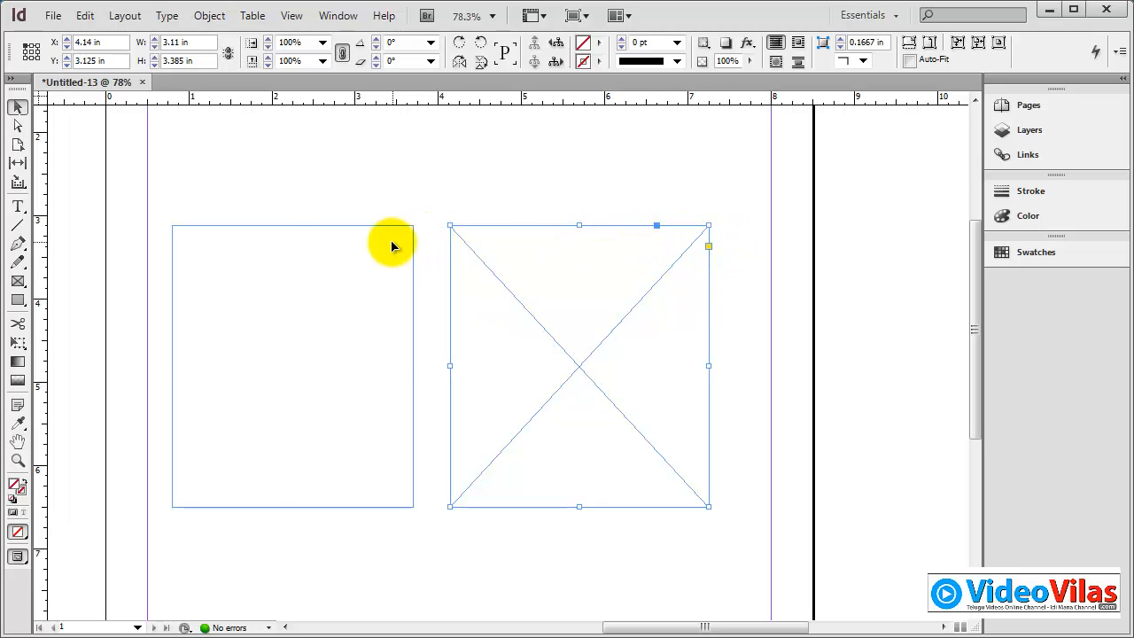
left_click(366, 228)
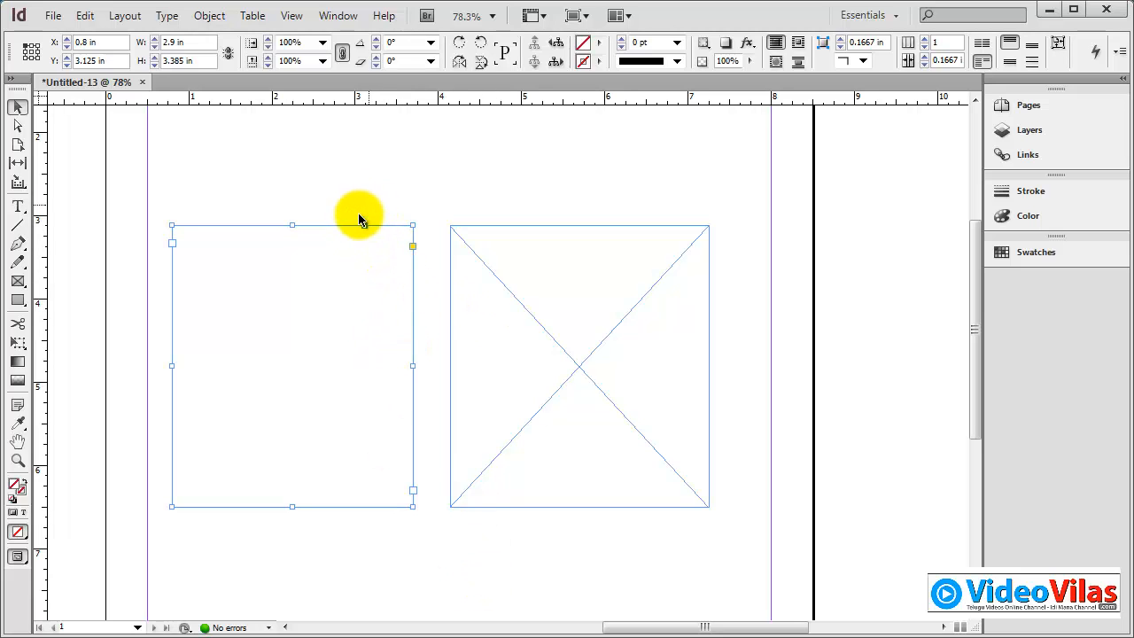
Step: Select both frames together with a marquee and deselect them again
left_click(430, 166)
left_click_drag(376, 158, 575, 400)
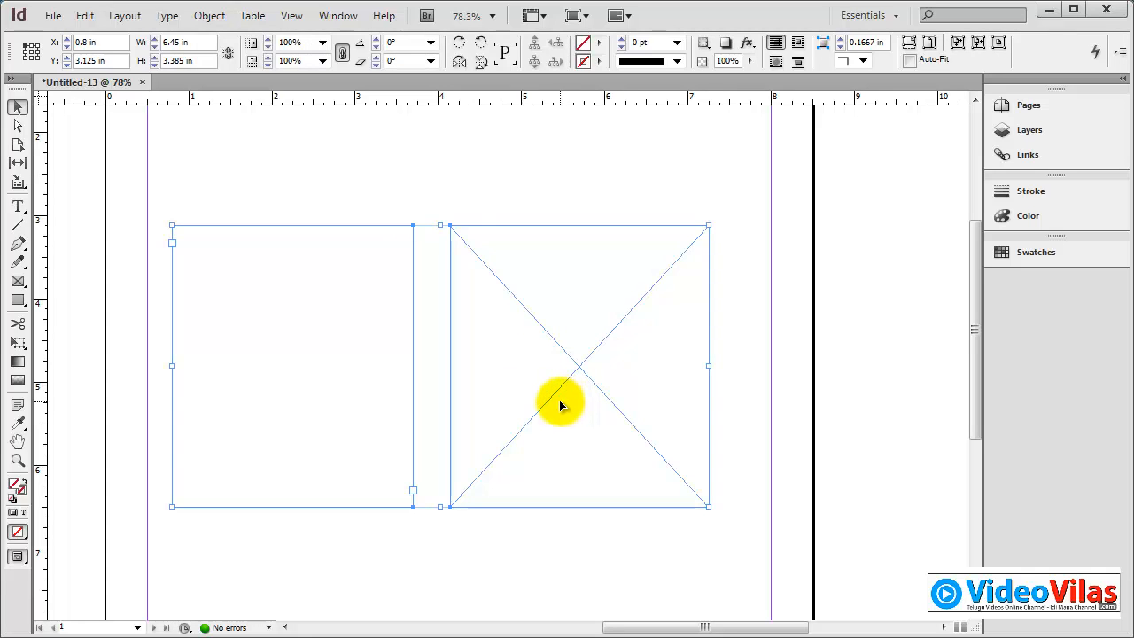
left_click(319, 269)
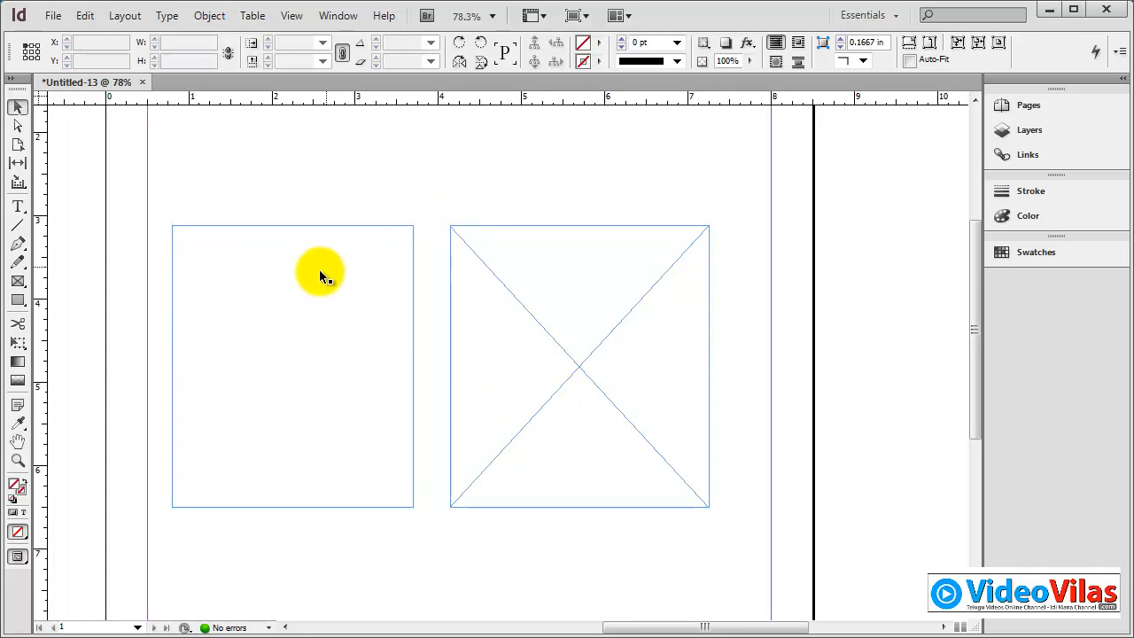
Step: Fill the empty text frame with placeholder text
double_click(199, 241)
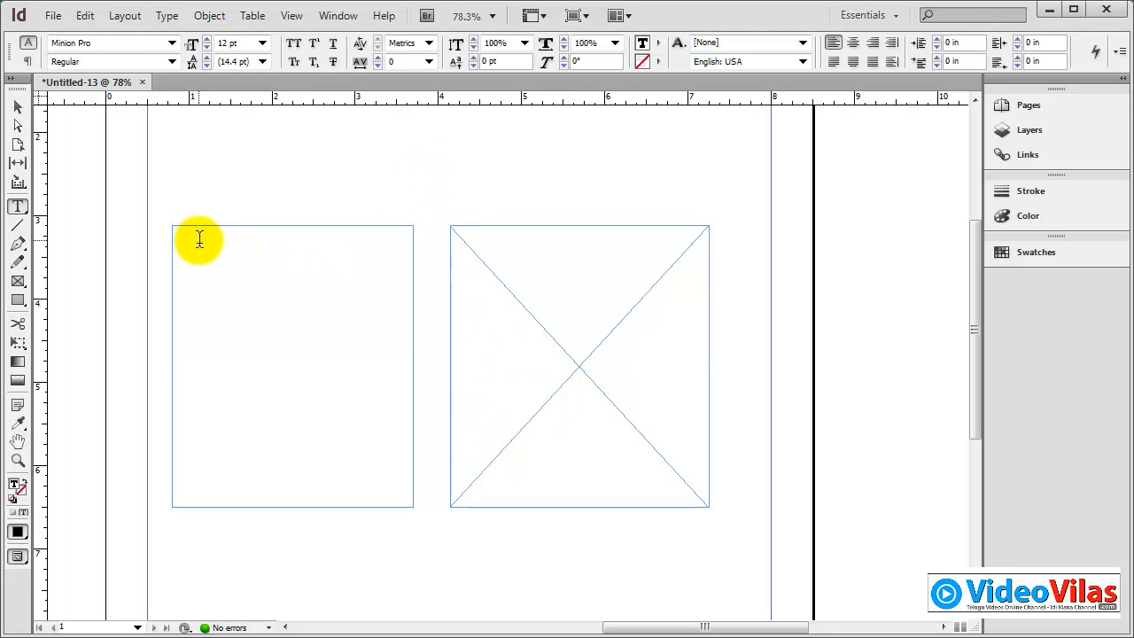
left_click(166, 15)
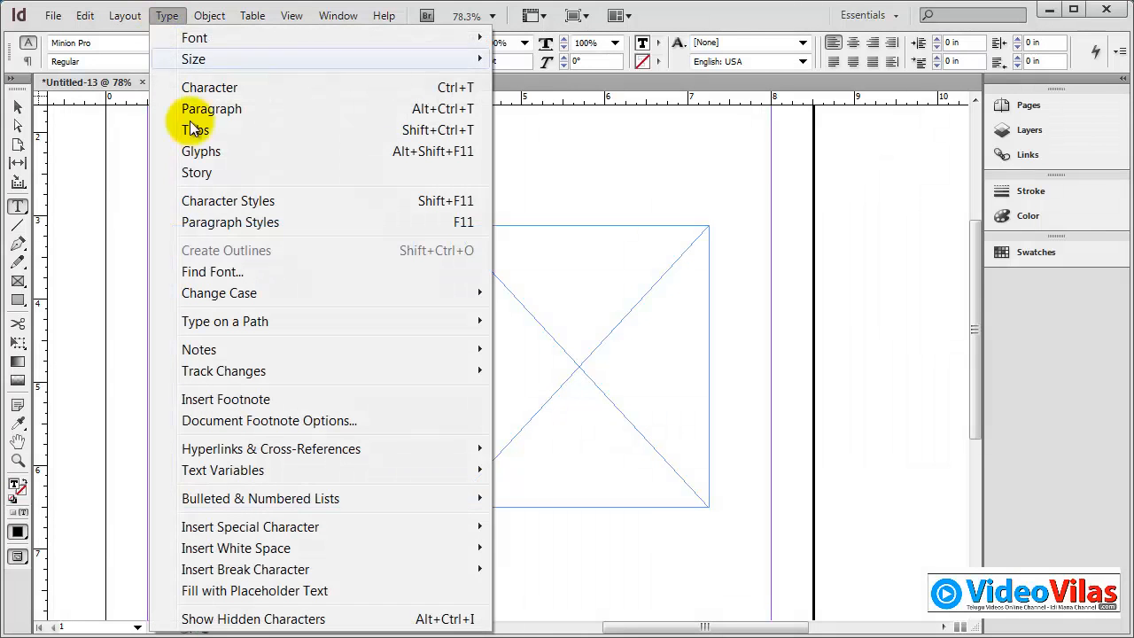
left_click(261, 590)
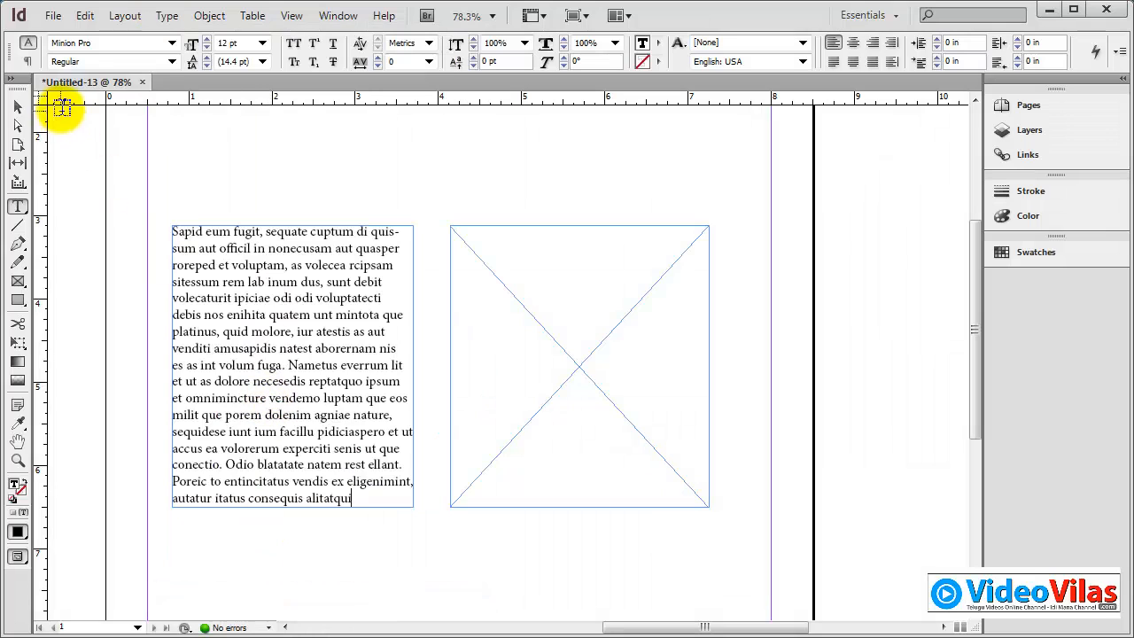
Step: Place the rose photo DSC_0256 from the Teju folder into the empty graphics frame and deselect it
left_click(20, 114)
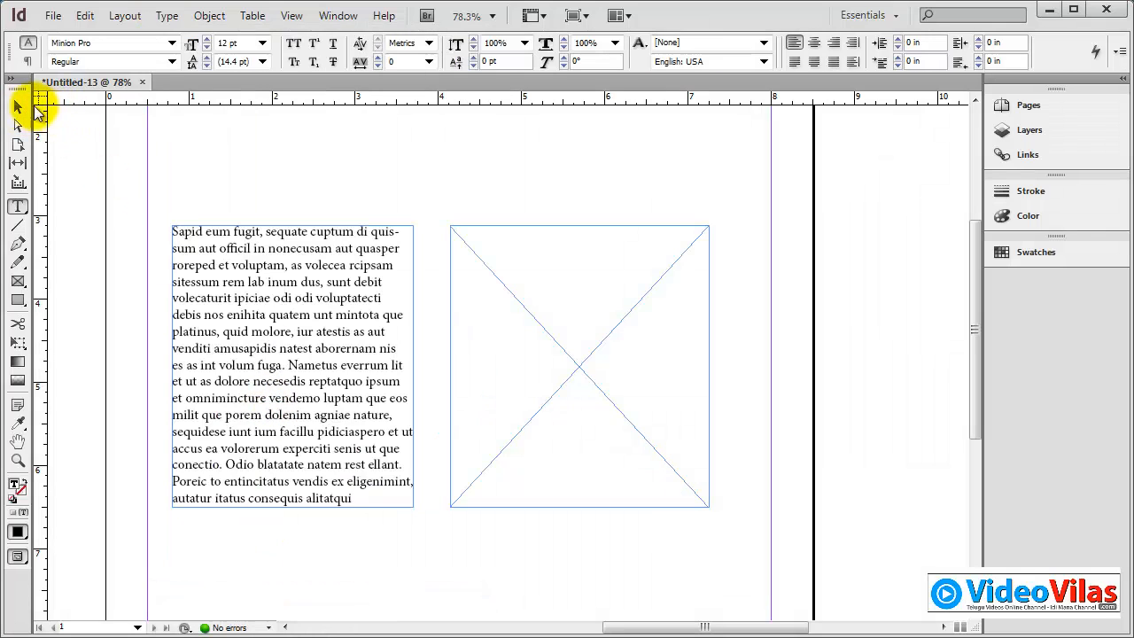
left_click(583, 269)
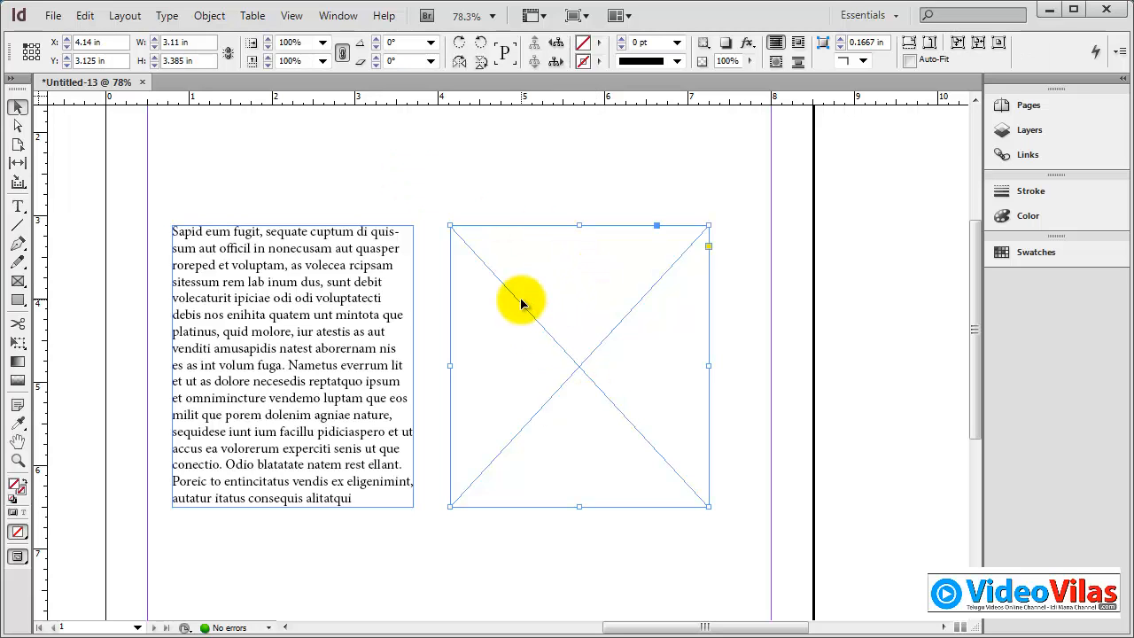
left_click(51, 16)
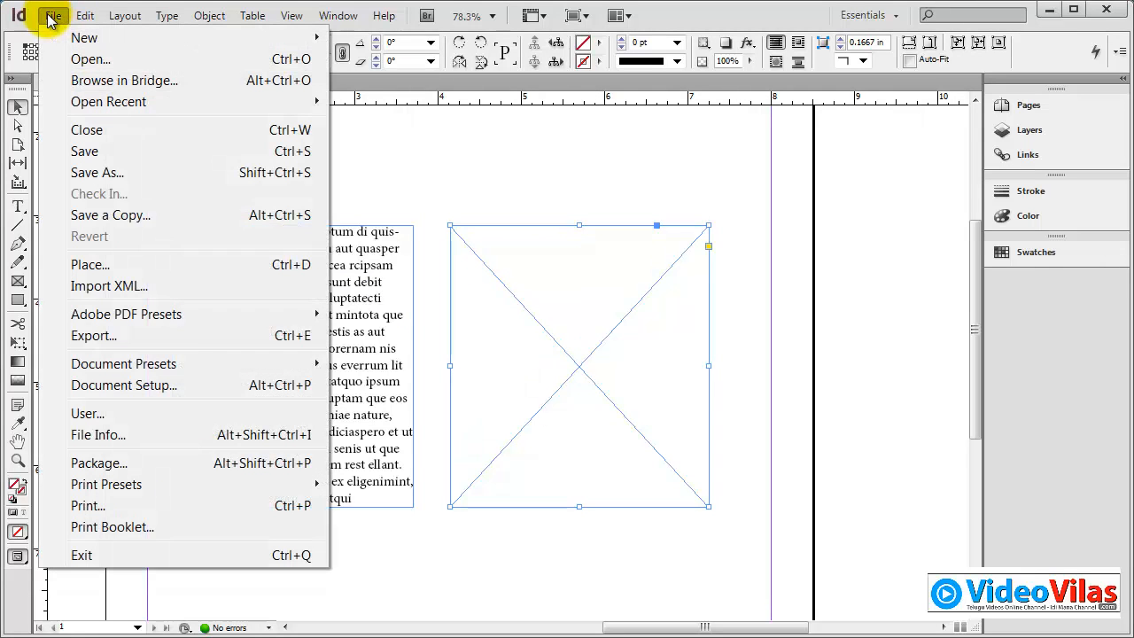
left_click(91, 263)
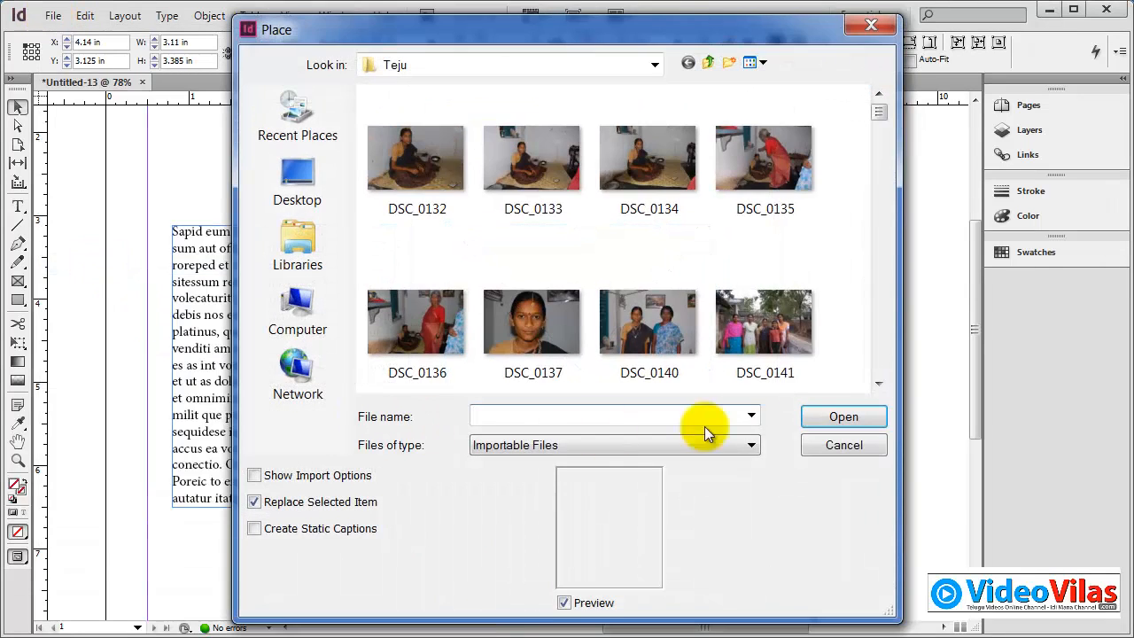
left_click_drag(885, 181, 875, 373)
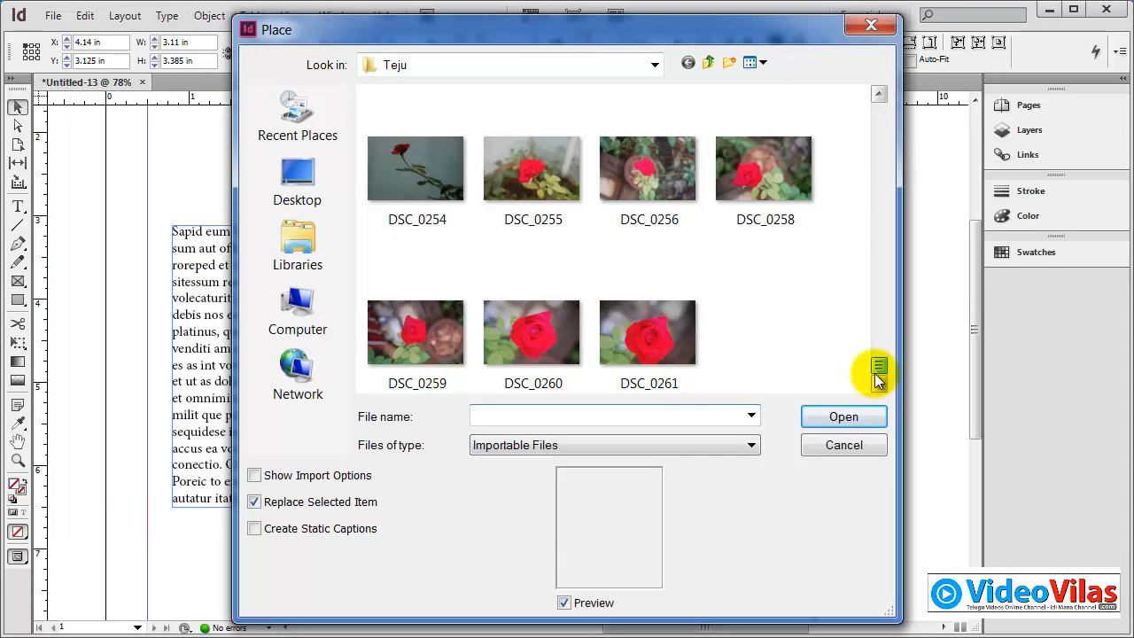
left_click(634, 186)
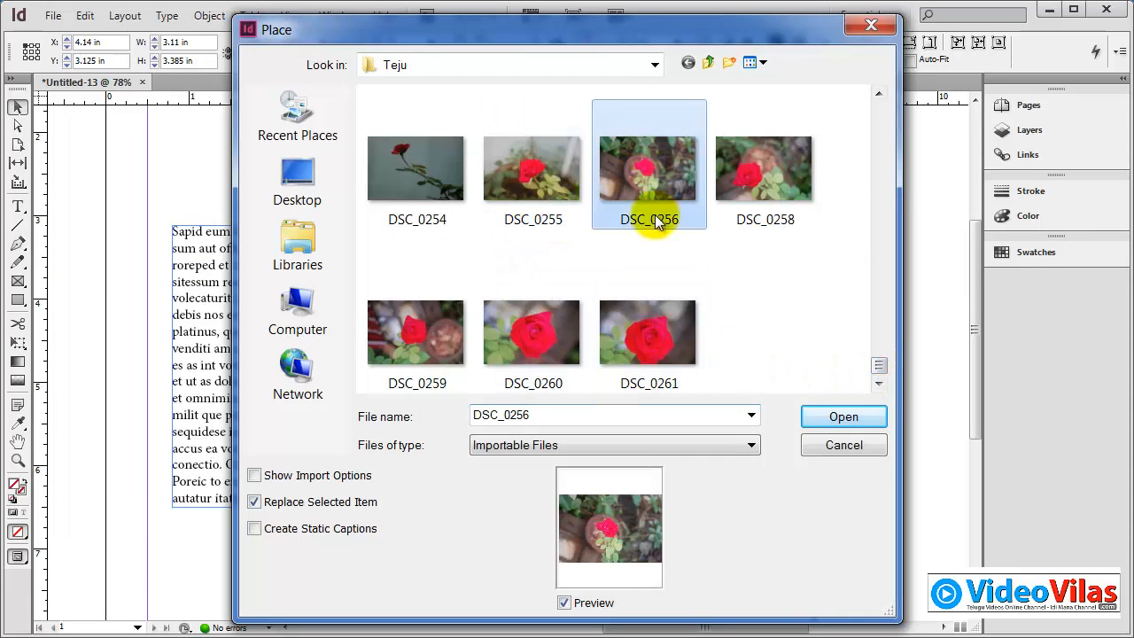
left_click(820, 423)
left_click(744, 394)
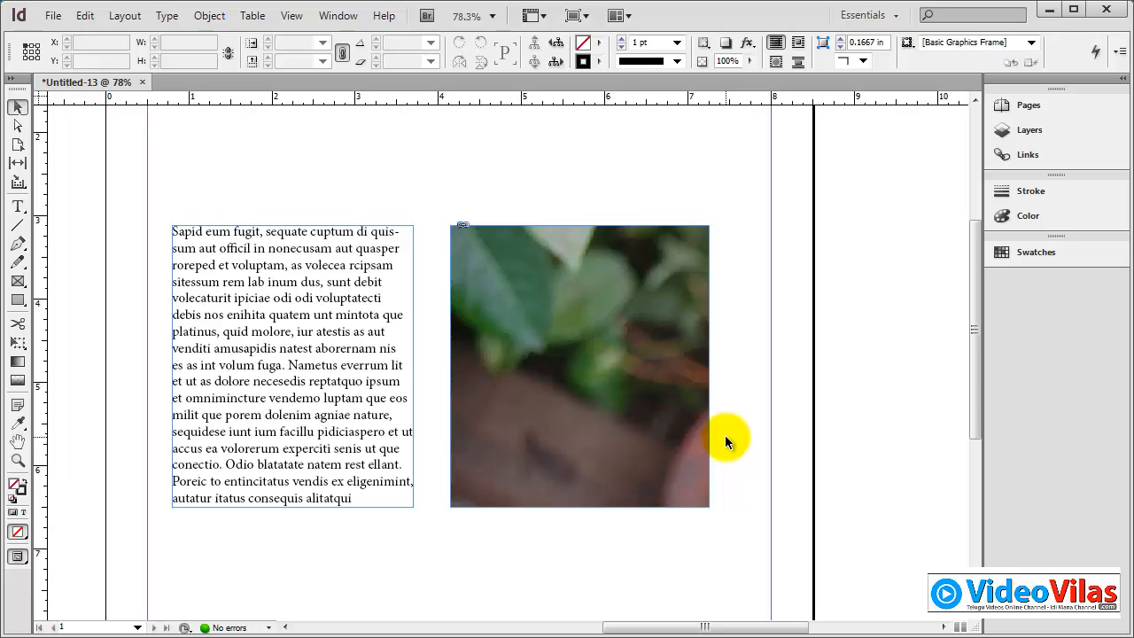
left_click(167, 15)
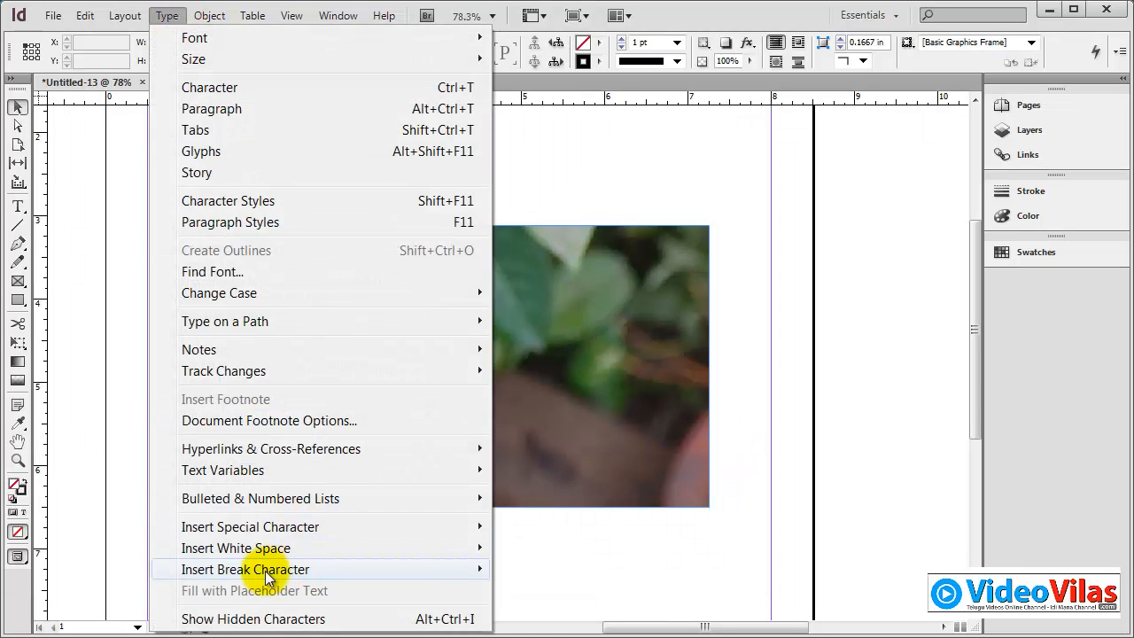
mouse_move(238, 569)
left_click(341, 591)
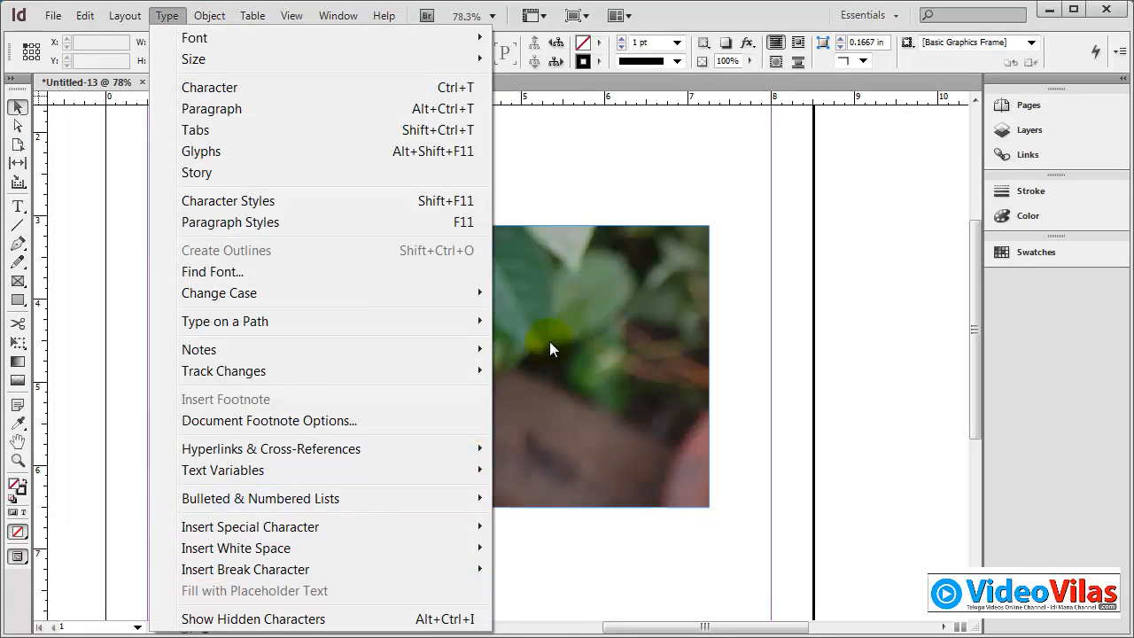
left_click(594, 273)
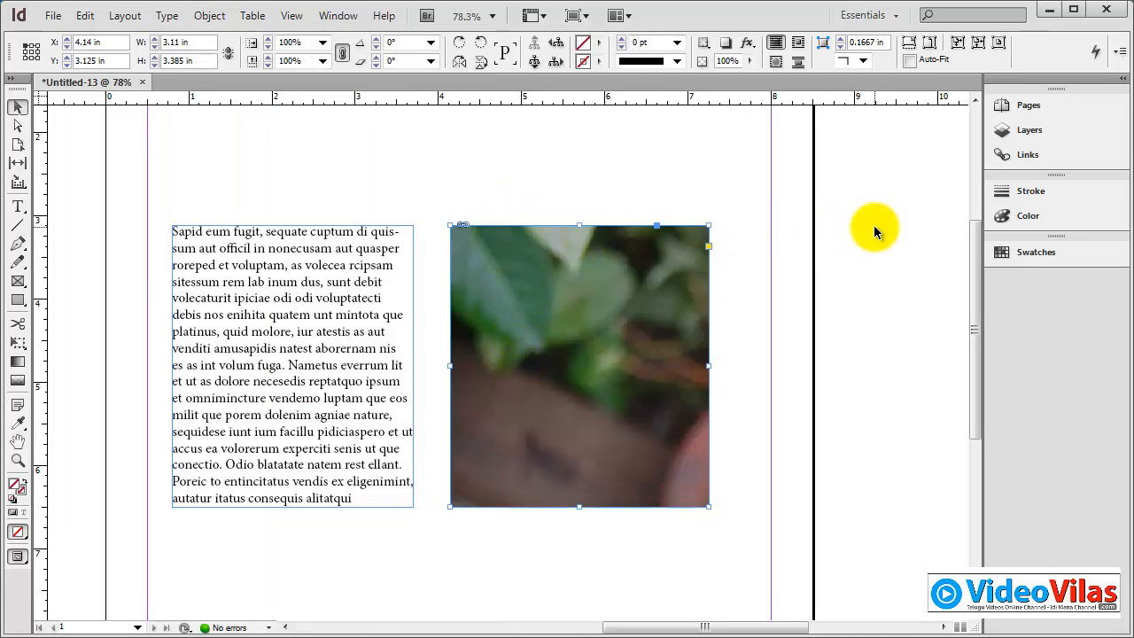
scroll(802, 386, "down", 1)
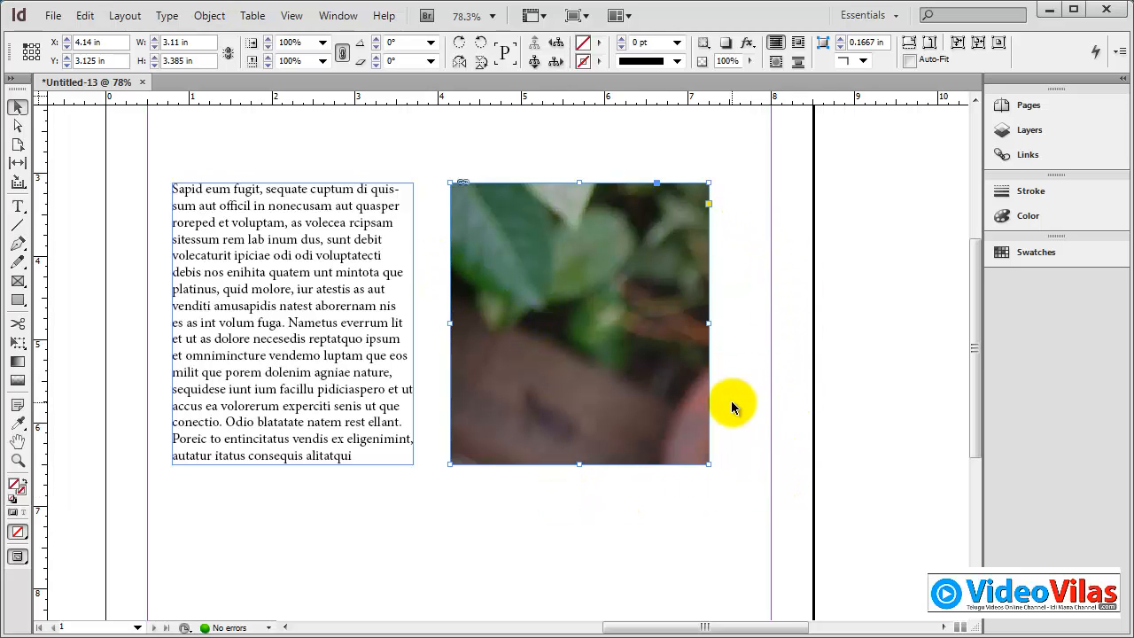
left_click(581, 120)
left_click(580, 184)
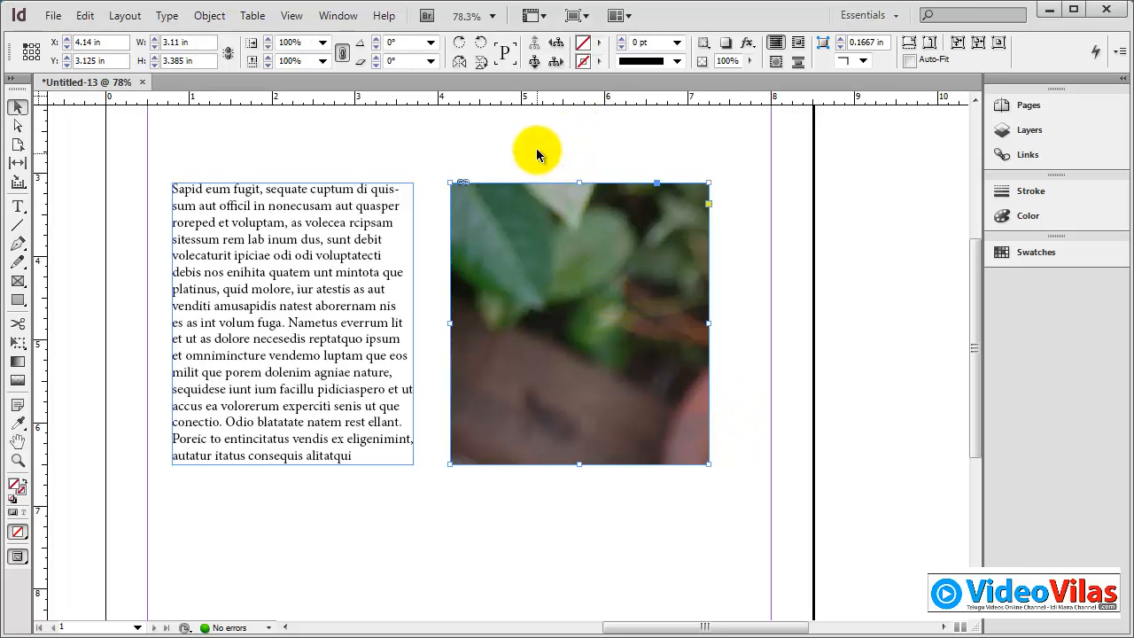
left_click(560, 139)
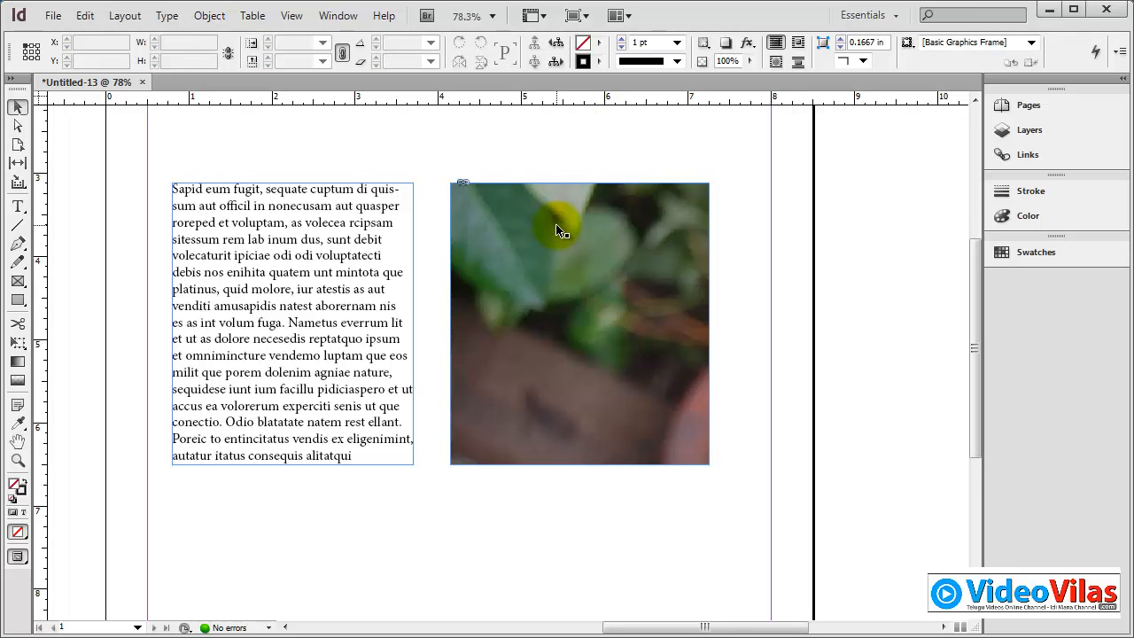
Step: Set the picture frame's position to X 4.125 in and Y 3.125 in
left_click(557, 227)
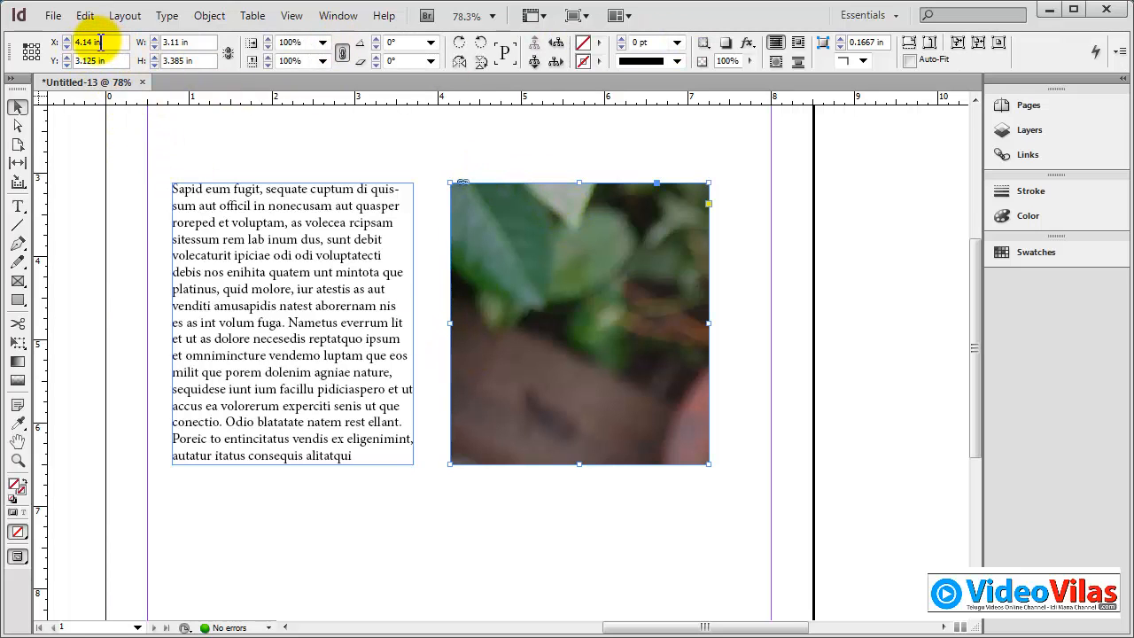
left_click(68, 40)
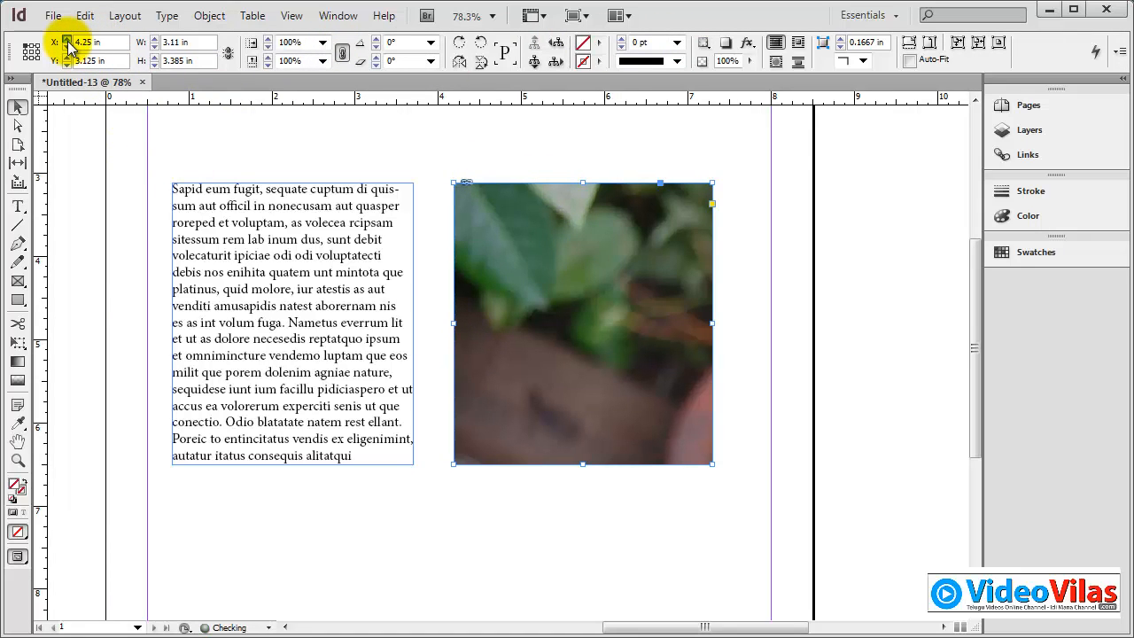
left_click(67, 46)
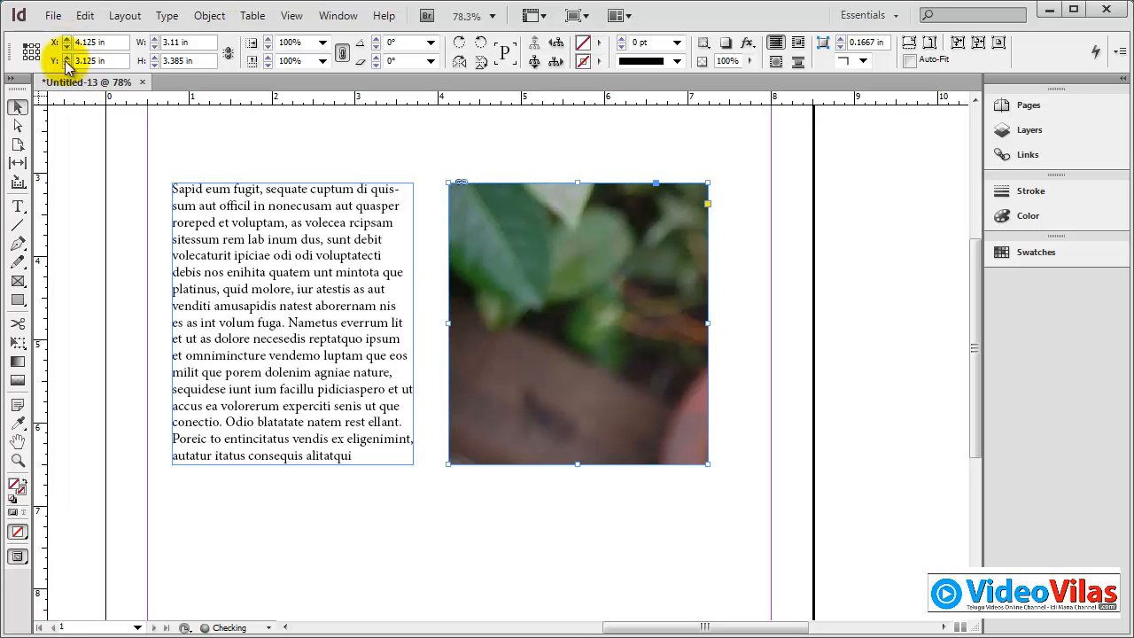
left_click(66, 59)
left_click(67, 64)
left_click(66, 64)
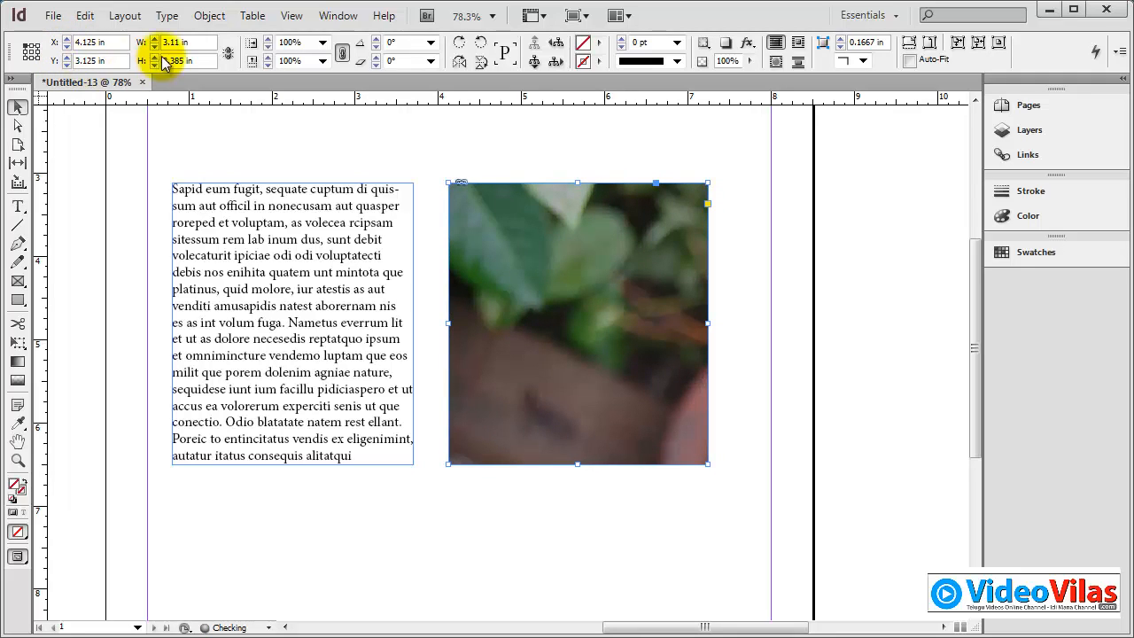
Step: Set the picture frame's width to 3.4375 in and its height to 3.75 in
left_click(156, 39)
left_click(156, 39)
left_click(156, 39)
left_click(156, 39)
left_click(156, 39)
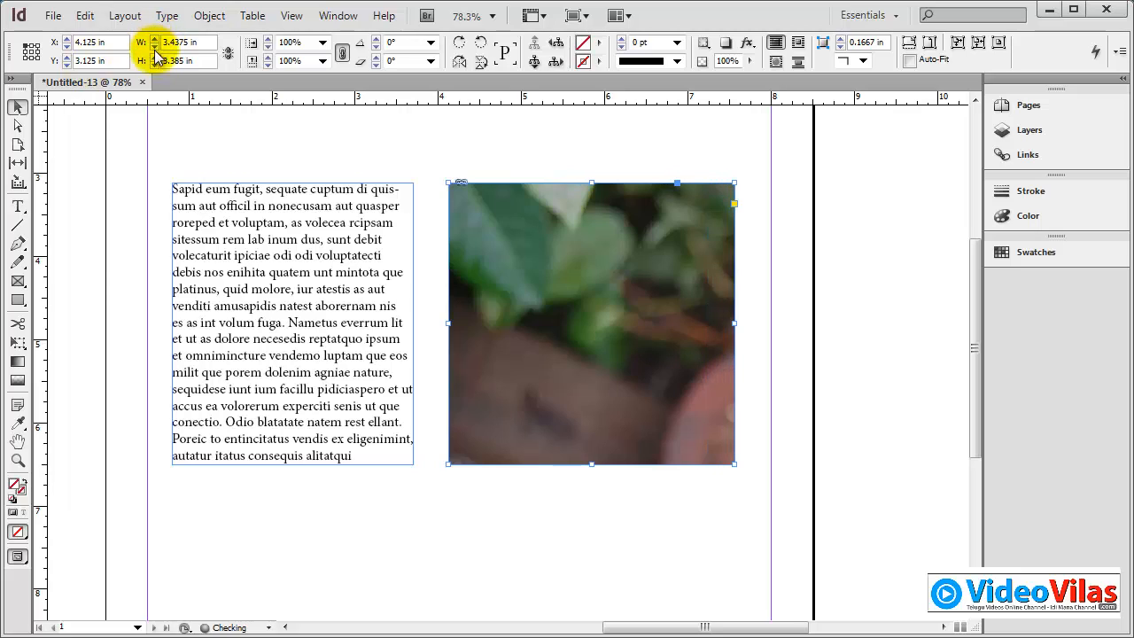
left_click(156, 57)
left_click(156, 56)
left_click(156, 56)
left_click(156, 56)
left_click(156, 56)
left_click(156, 57)
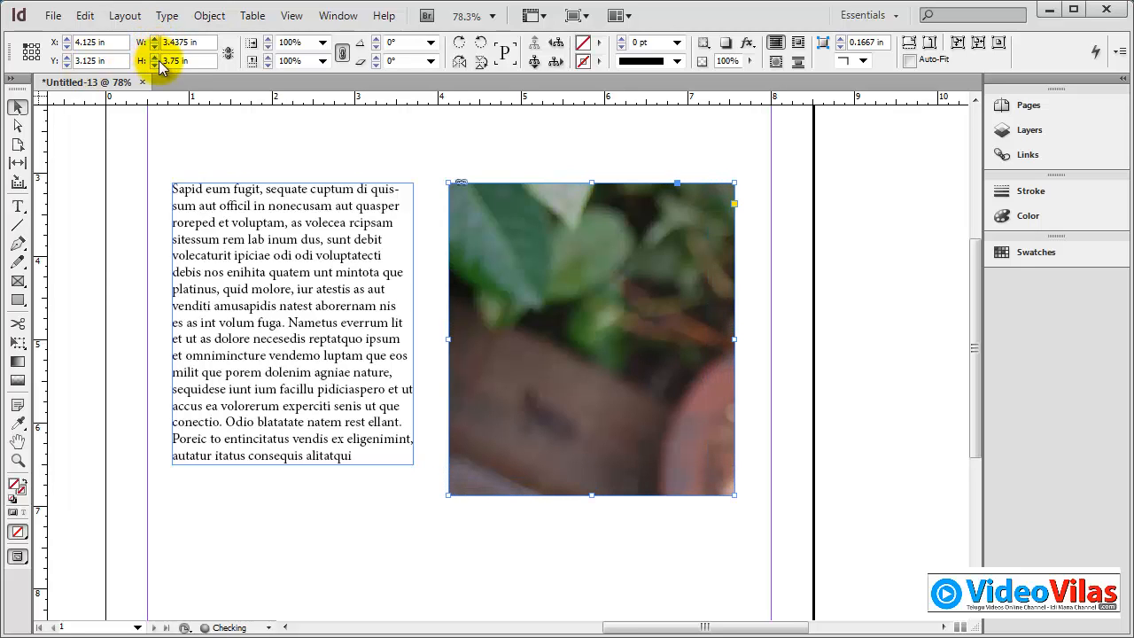
Step: Constrain the picture frame's width and height proportions, and enlarge it proportionally to a width of 3.6875 in
left_click(228, 54)
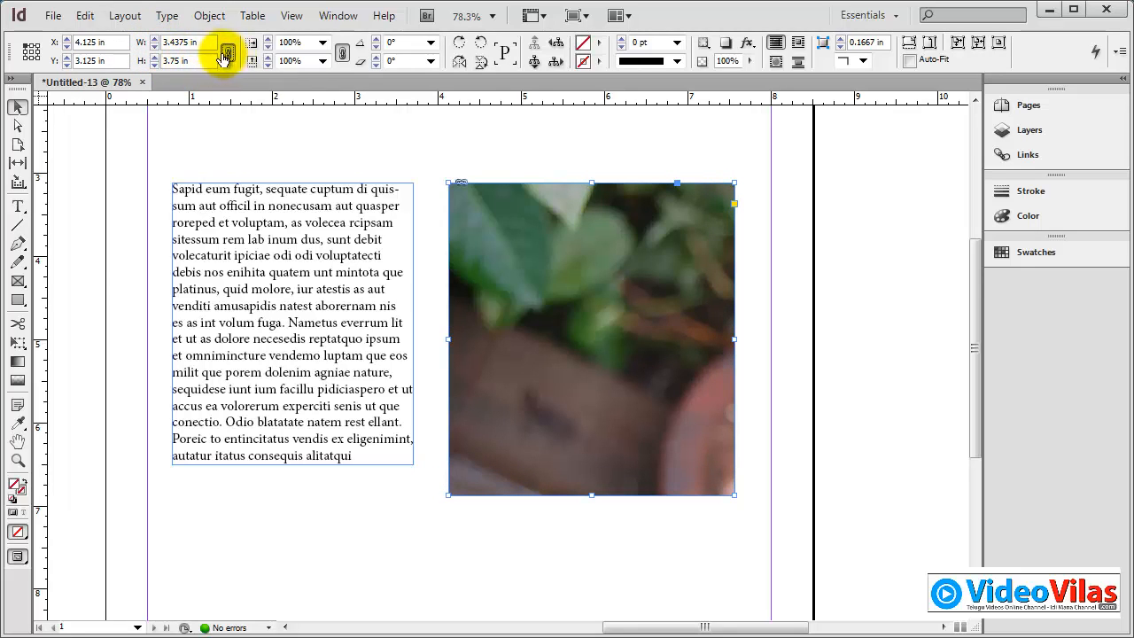
left_click(156, 39)
left_click(156, 39)
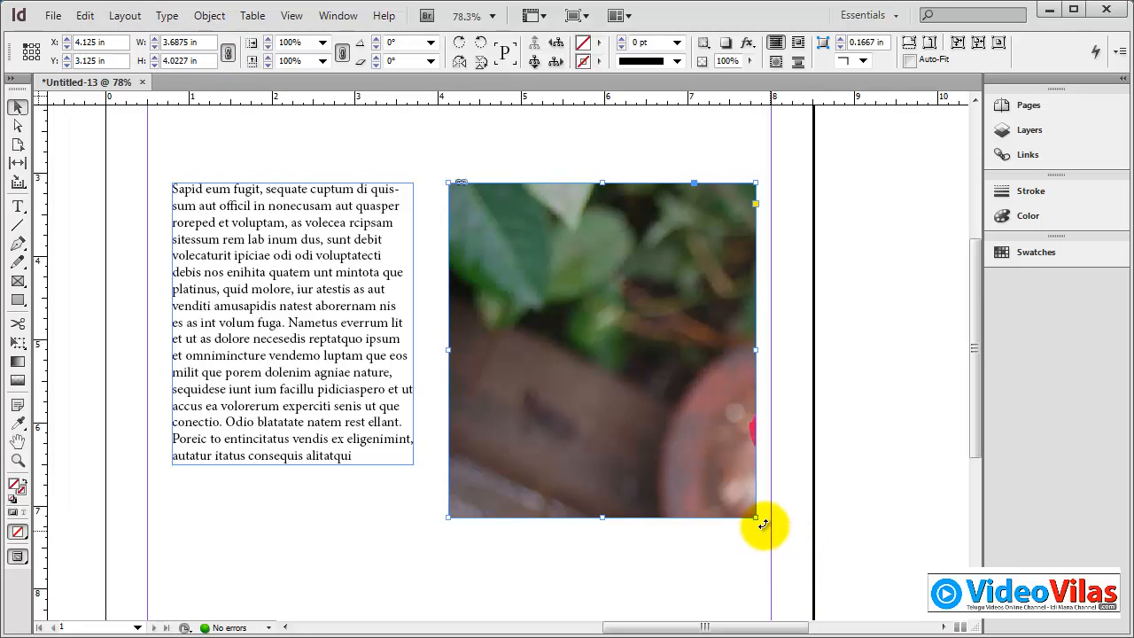
Step: Fit the frame to the whole photo, then resize it to about 3.54 by 3.08 in at about X 4.02, Y 4.97 in
left_click_drag(756, 517, 694, 463)
double_click(693, 463)
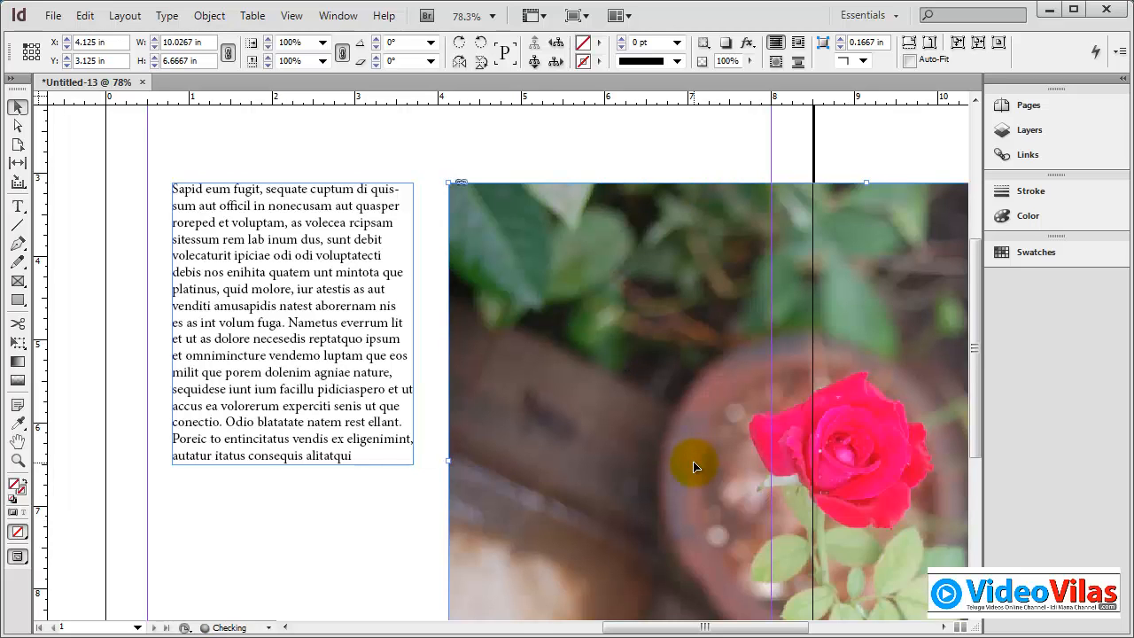
key("ctrl+minus")
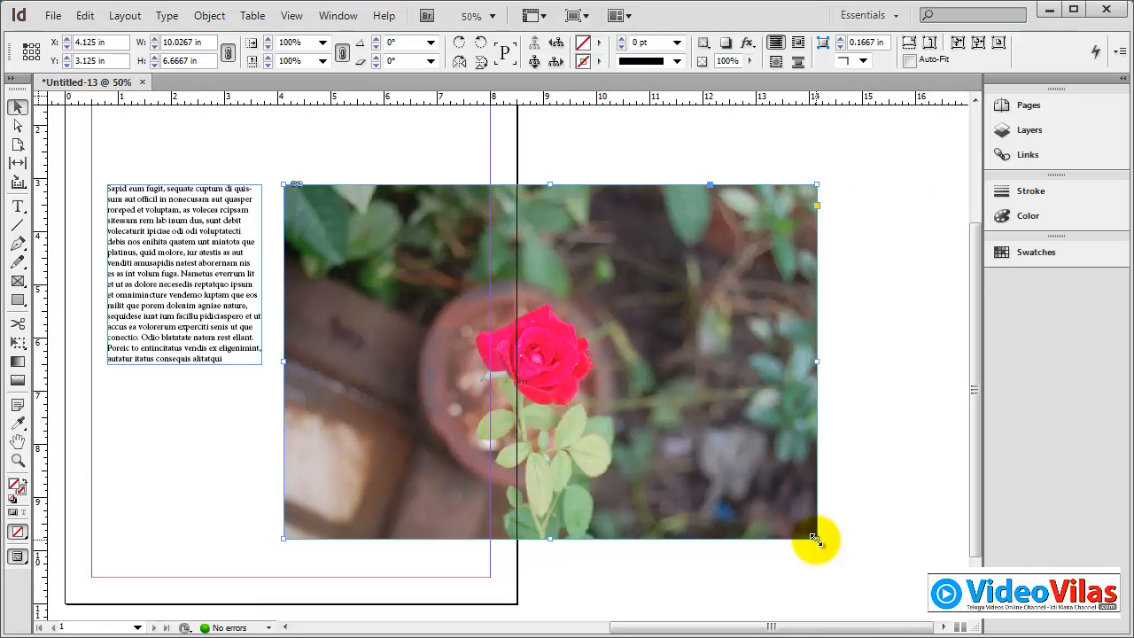
left_click_drag(816, 537, 432, 401)
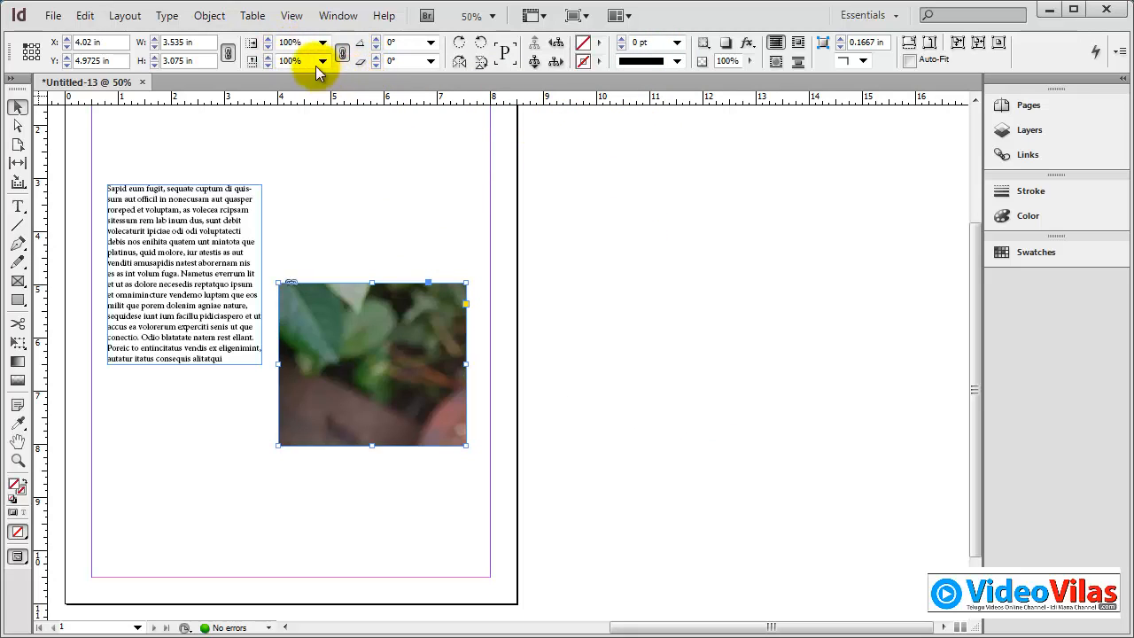
Step: Scale the picture frame up proportionally in 1% increments to about 3.83 by 3.33 in
left_click(267, 38)
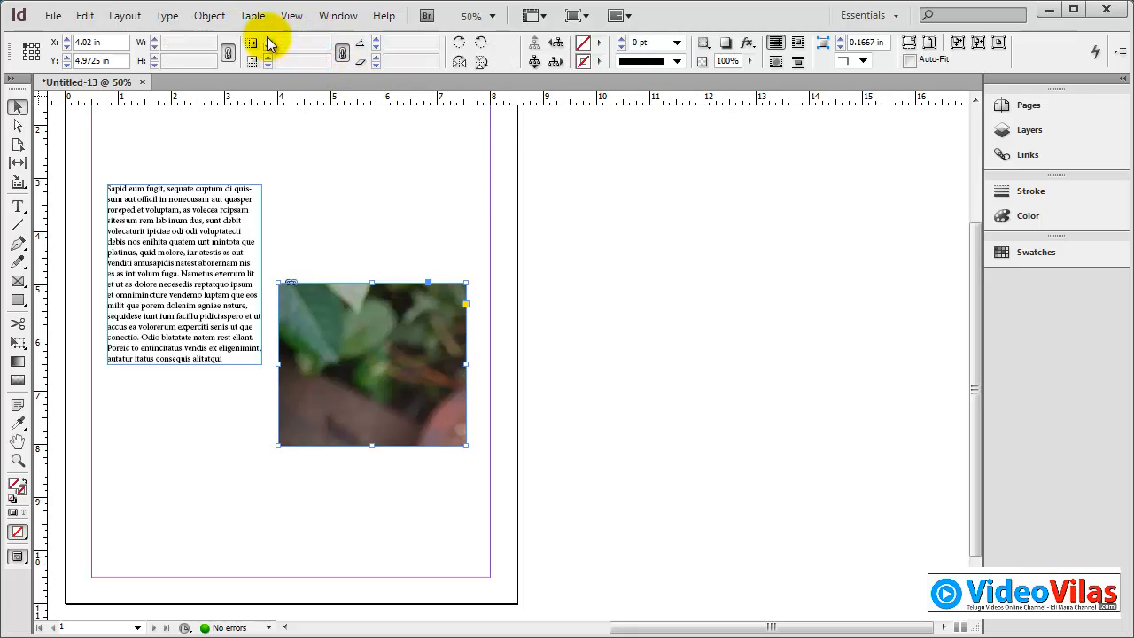
left_click(267, 38)
left_click(268, 38)
left_click(268, 38)
left_click(267, 39)
left_click(268, 38)
left_click(268, 40)
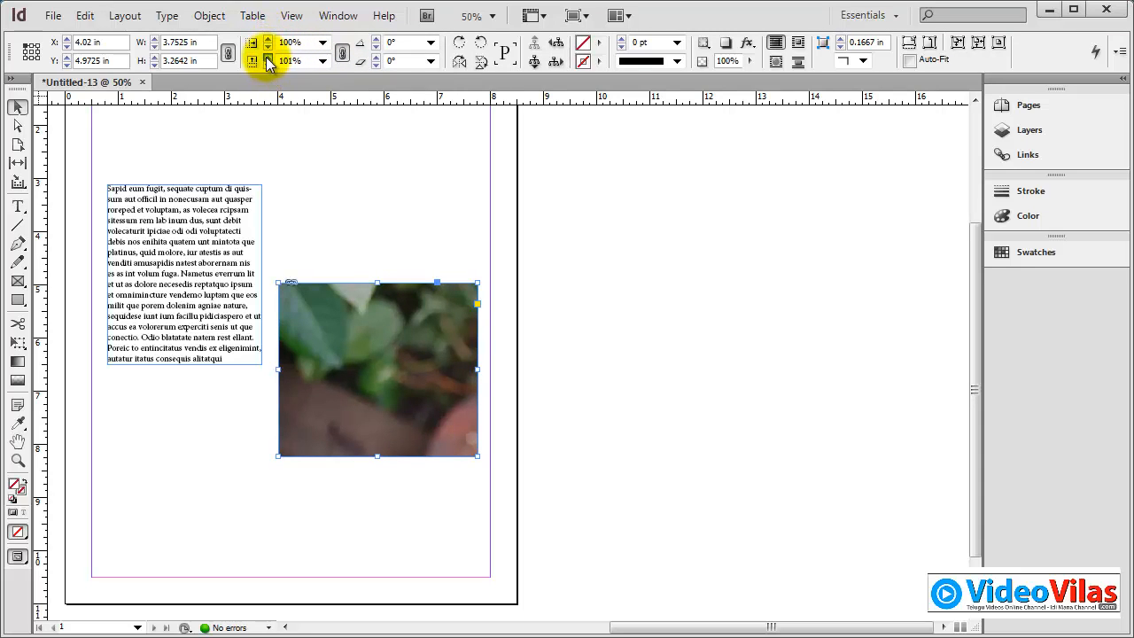
left_click(268, 57)
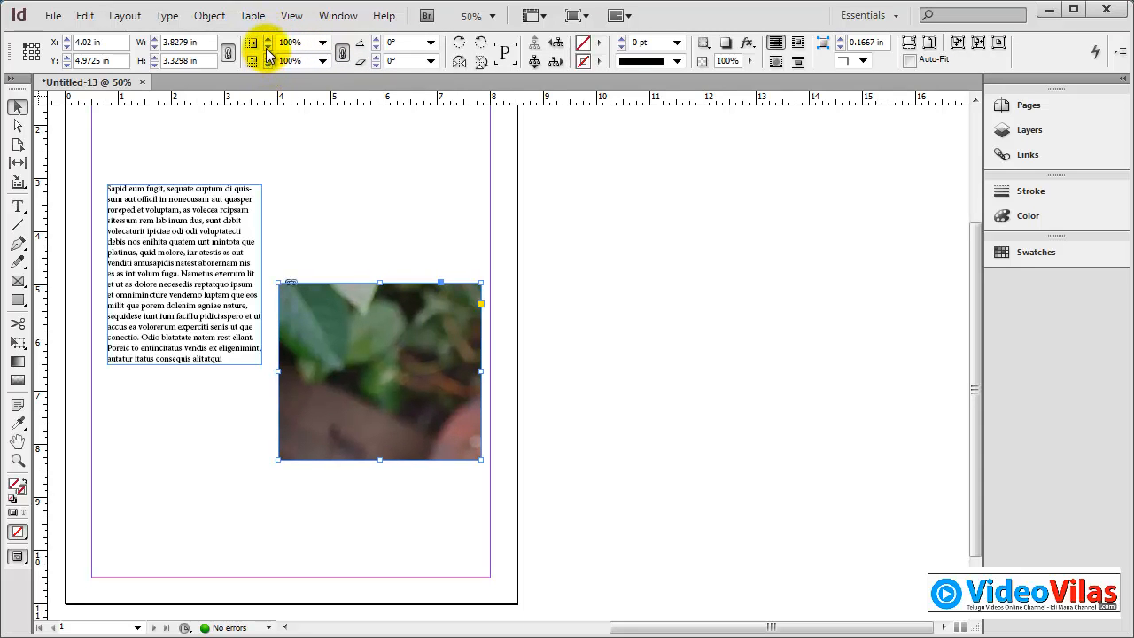
Step: Scale the picture frame down proportionally in 1% increments to about 3.50 by 3.04 in
left_click(267, 46)
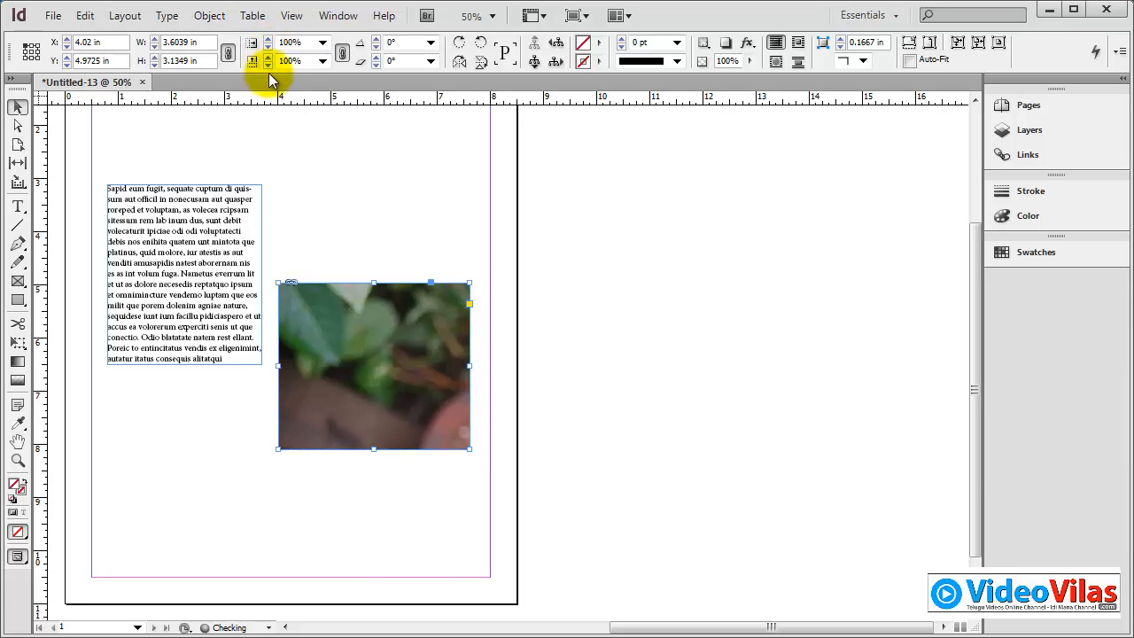
left_click(268, 65)
left_click(268, 65)
left_click(268, 66)
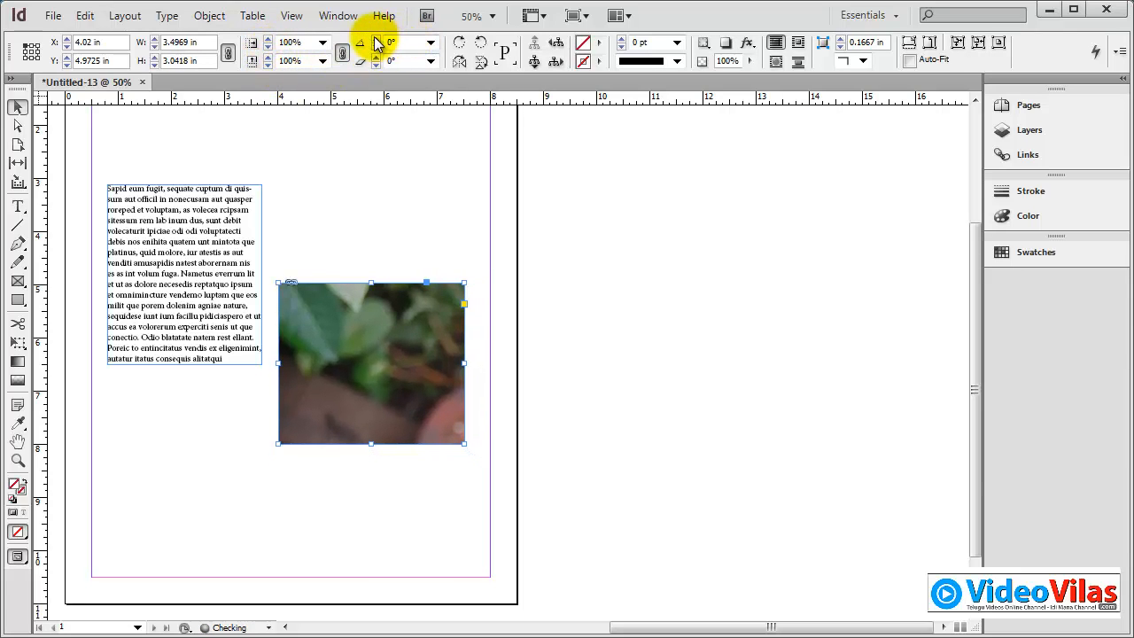
Step: Rotate the picture frame to about 5° in small increments, and reset its rotation angle to 0°
left_click(376, 39)
left_click(375, 39)
left_click(376, 39)
left_click(376, 39)
left_click(376, 39)
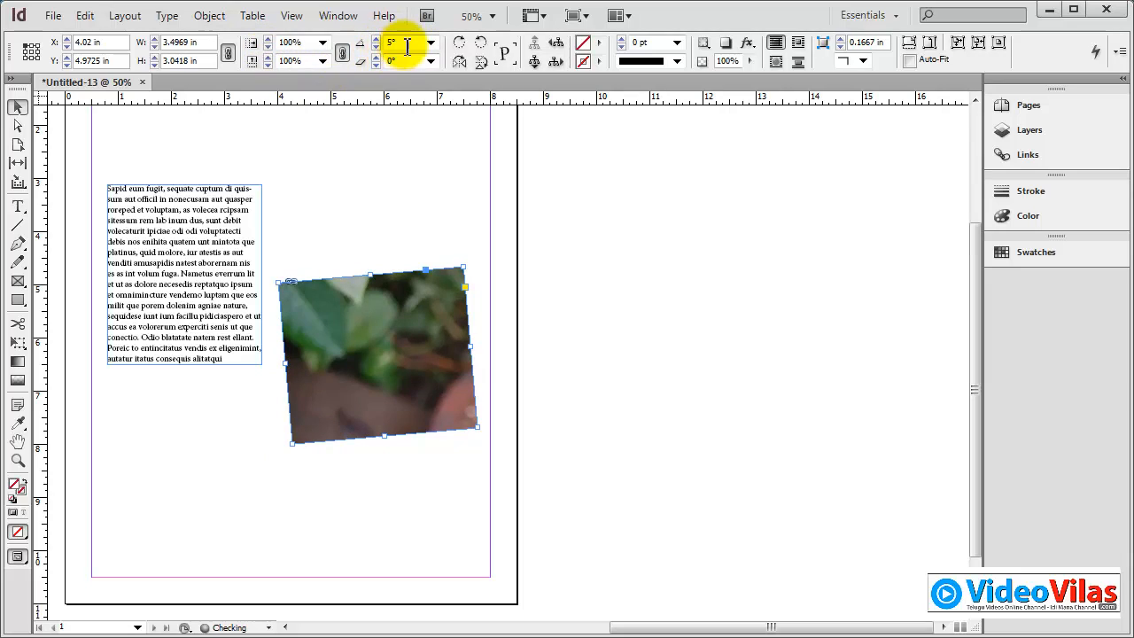
type("0")
key("Return")
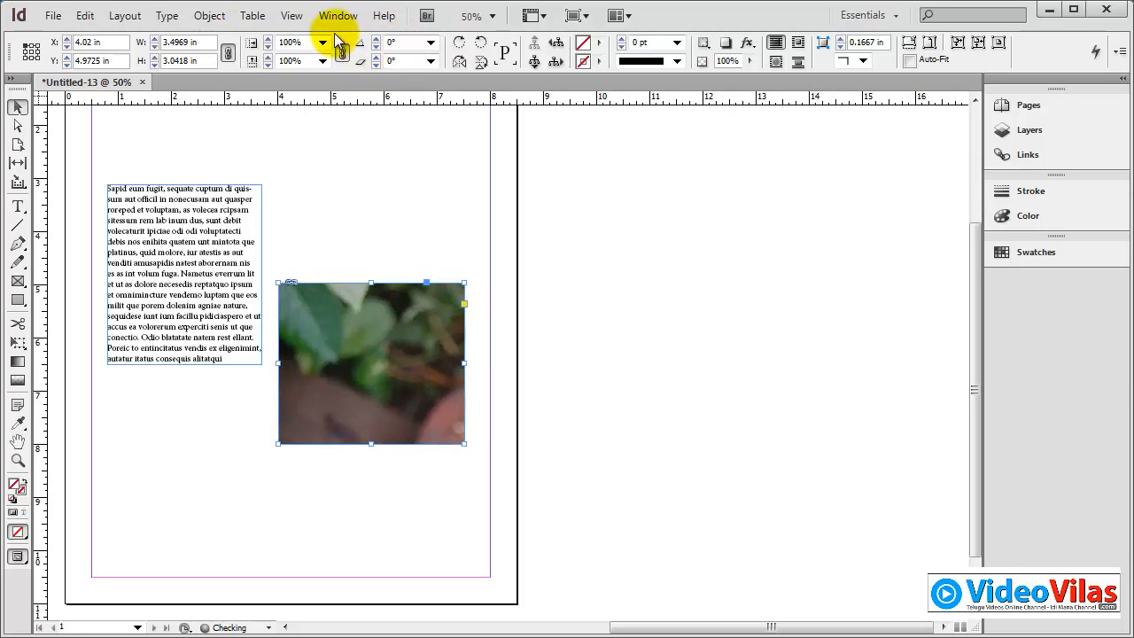
Step: Shear the picture frame strongly, and reset its shear angle to 0°
left_click(362, 58)
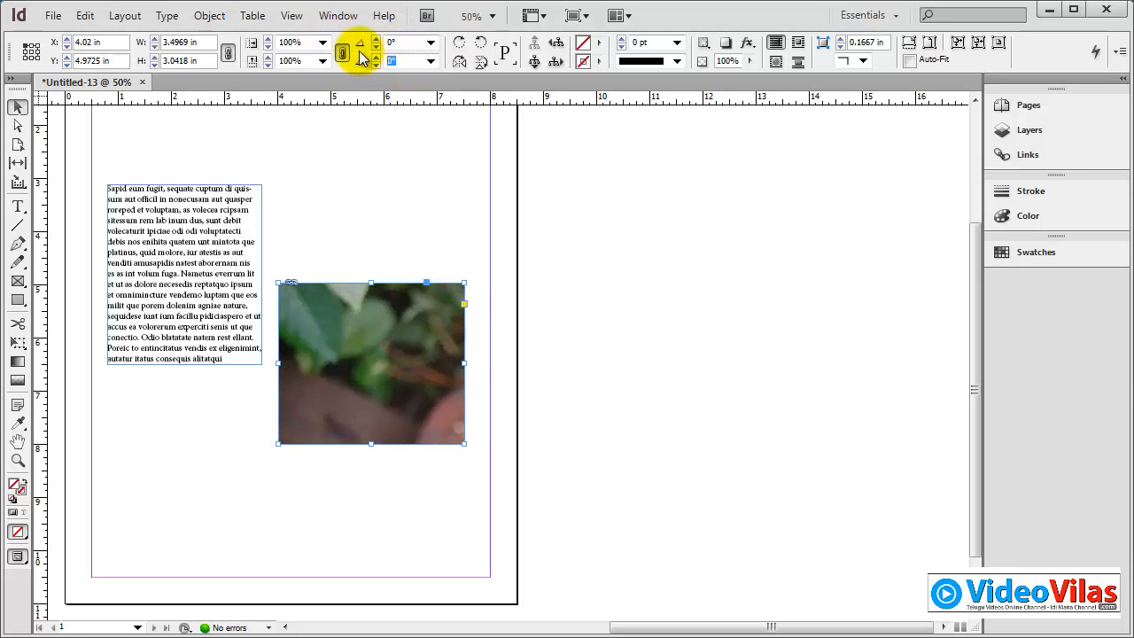
key("Return")
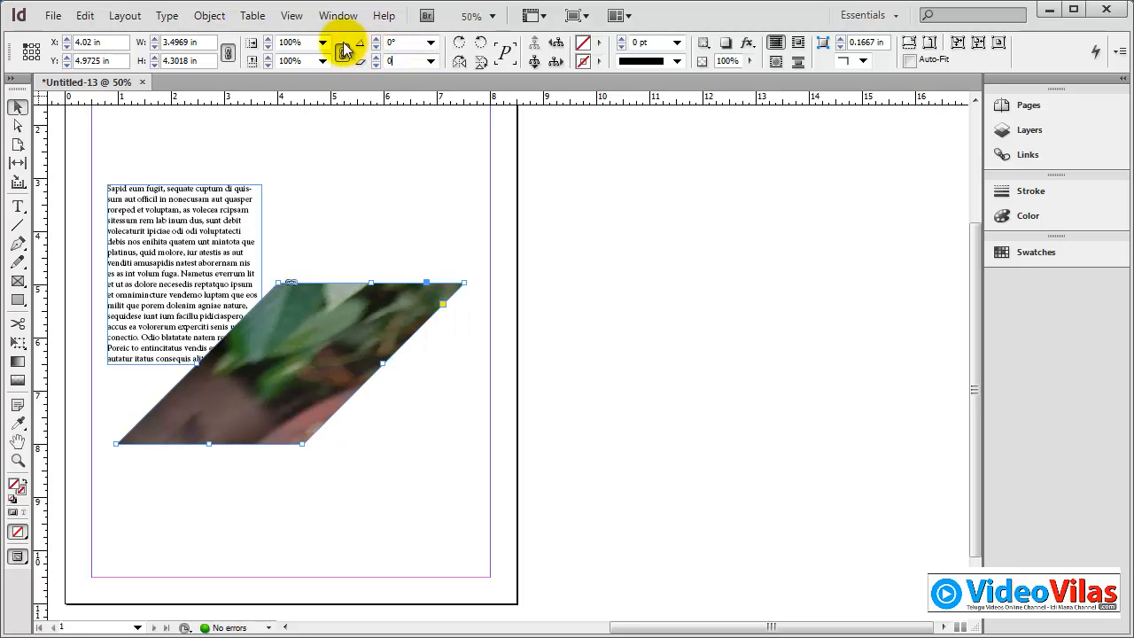
key("Return")
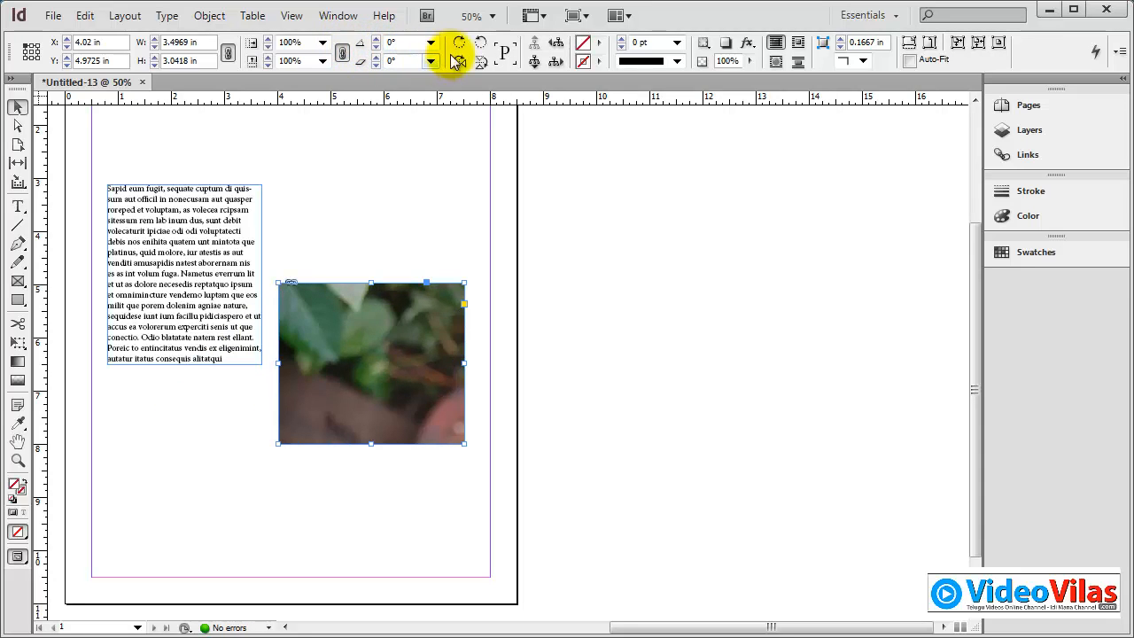
Step: Rotate the picture frame clockwise through a full turn in 90° increments, then 90° counterclockwise and back to 0°
left_click(458, 48)
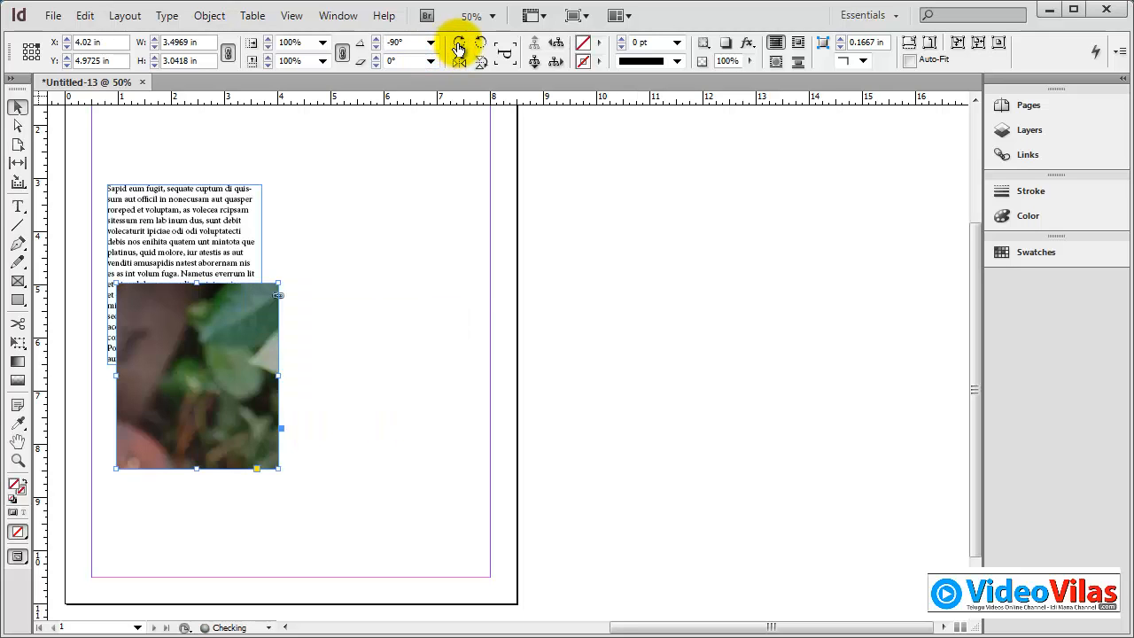
left_click(458, 48)
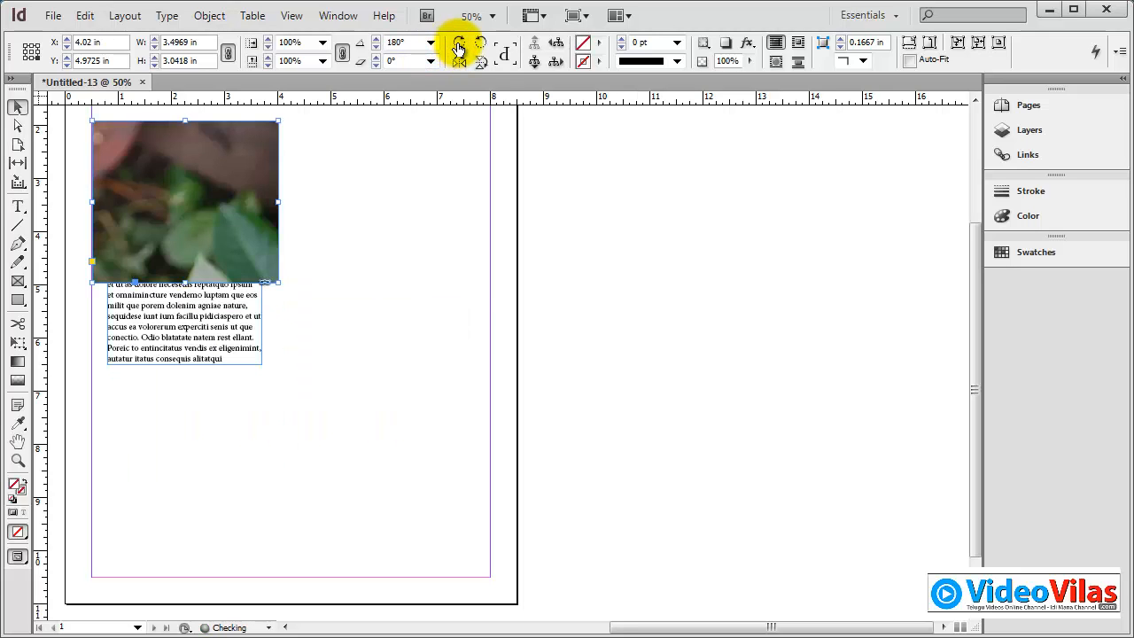
left_click(458, 48)
left_click(459, 48)
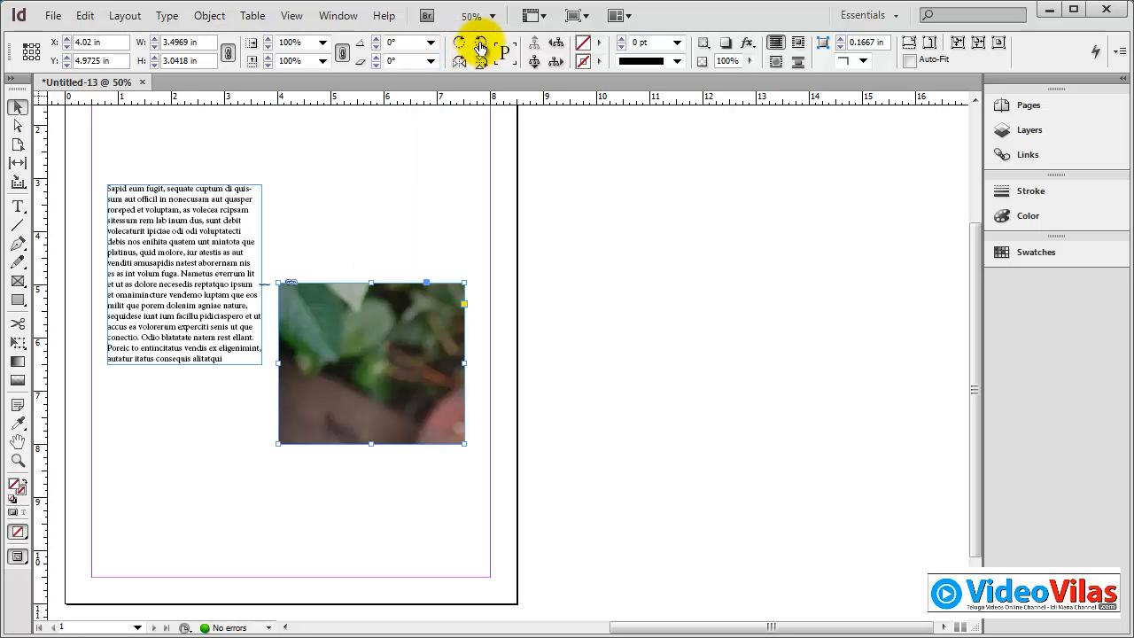
left_click(480, 48)
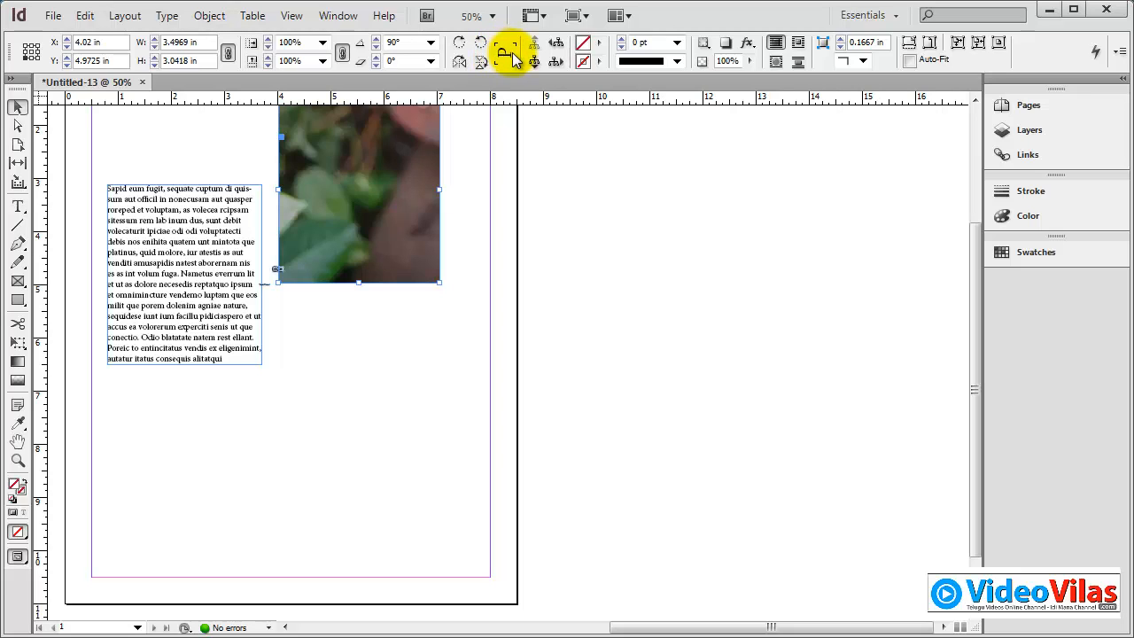
left_click(459, 44)
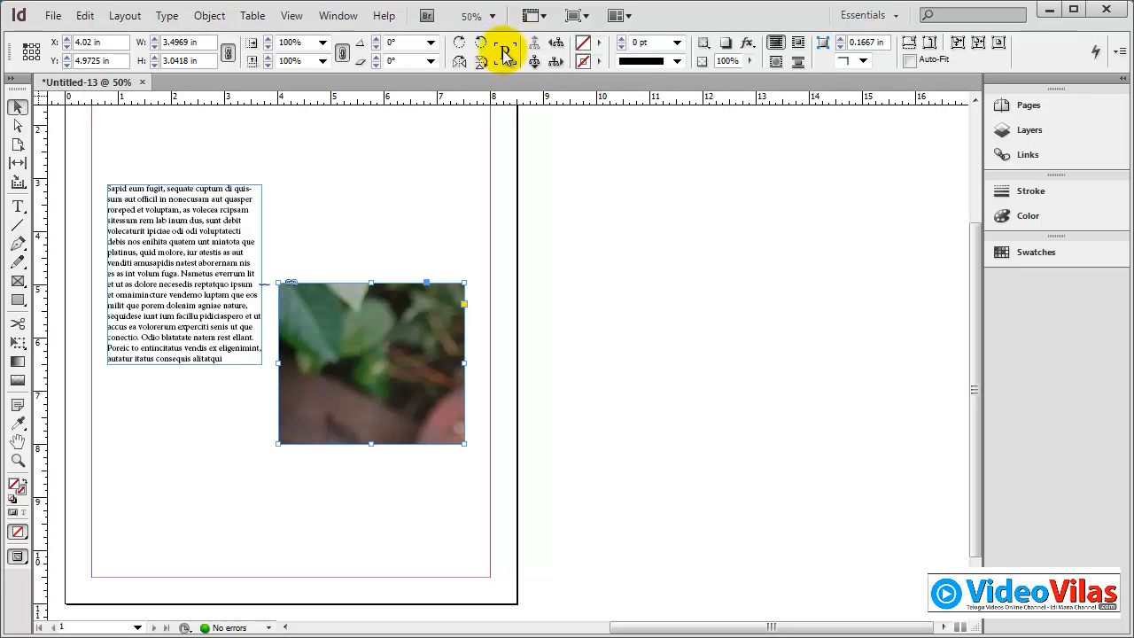
Step: Flip the picture frame horizontally and back, and flip it vertically and back
left_click(459, 63)
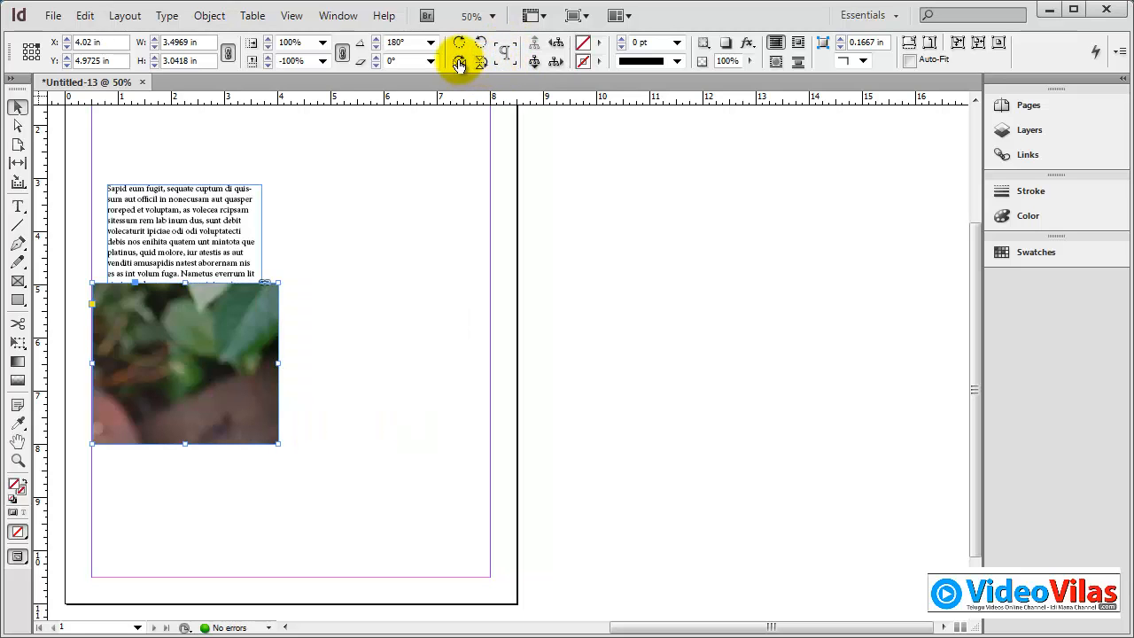
left_click(459, 63)
left_click(481, 63)
left_click(481, 63)
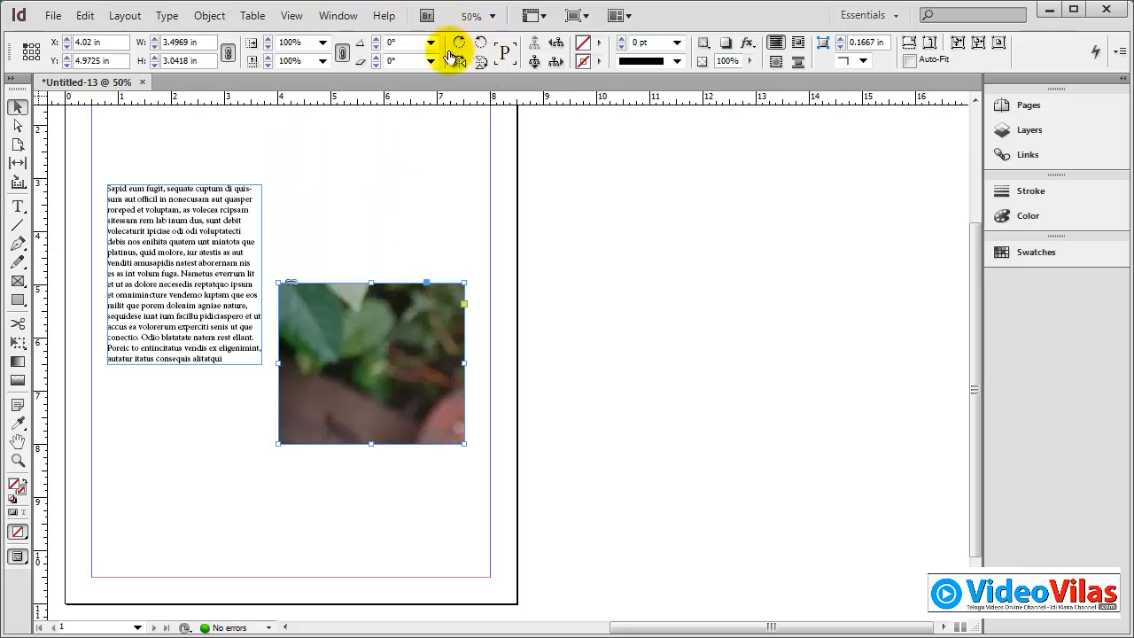
Step: Switch the selection between the photo content and its containing frame twice, ending on the frame
left_click(533, 60)
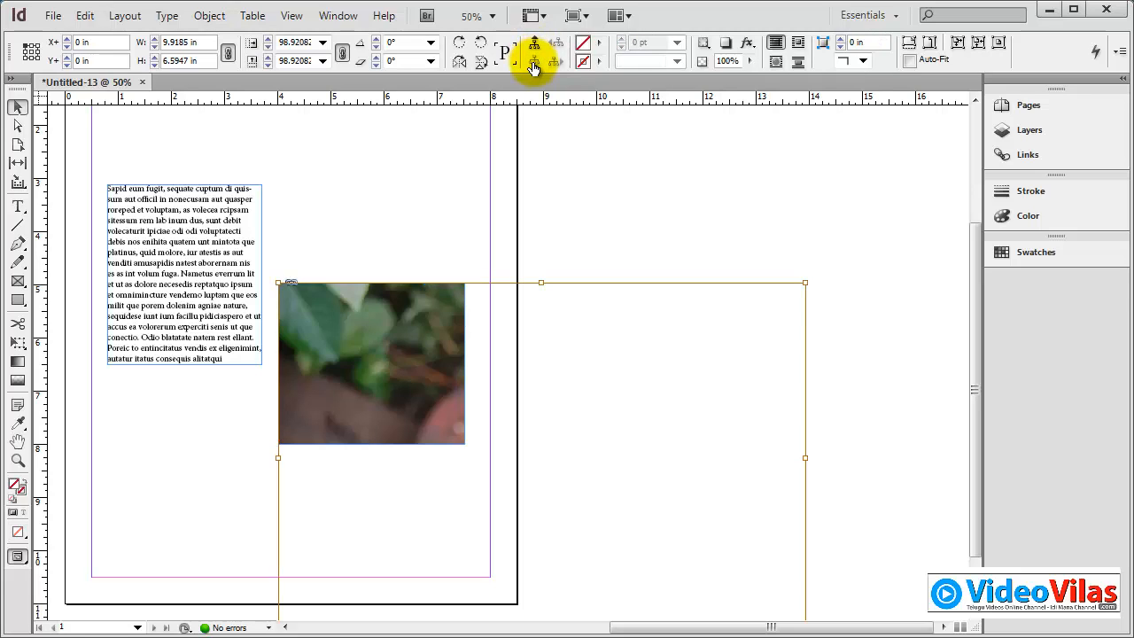
left_click(533, 46)
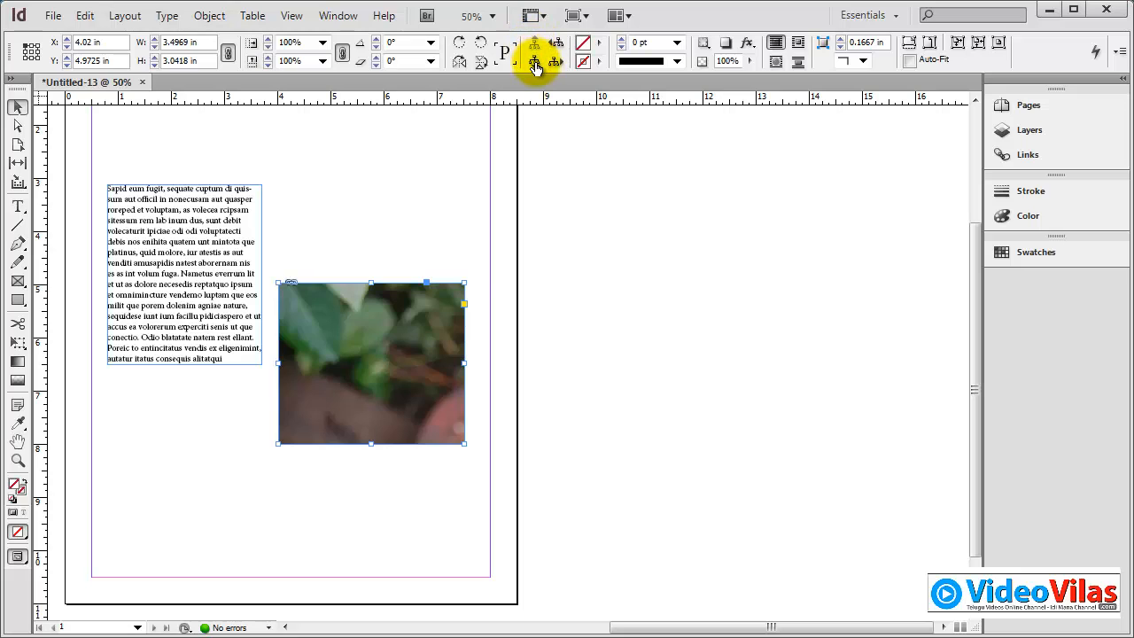
left_click(534, 63)
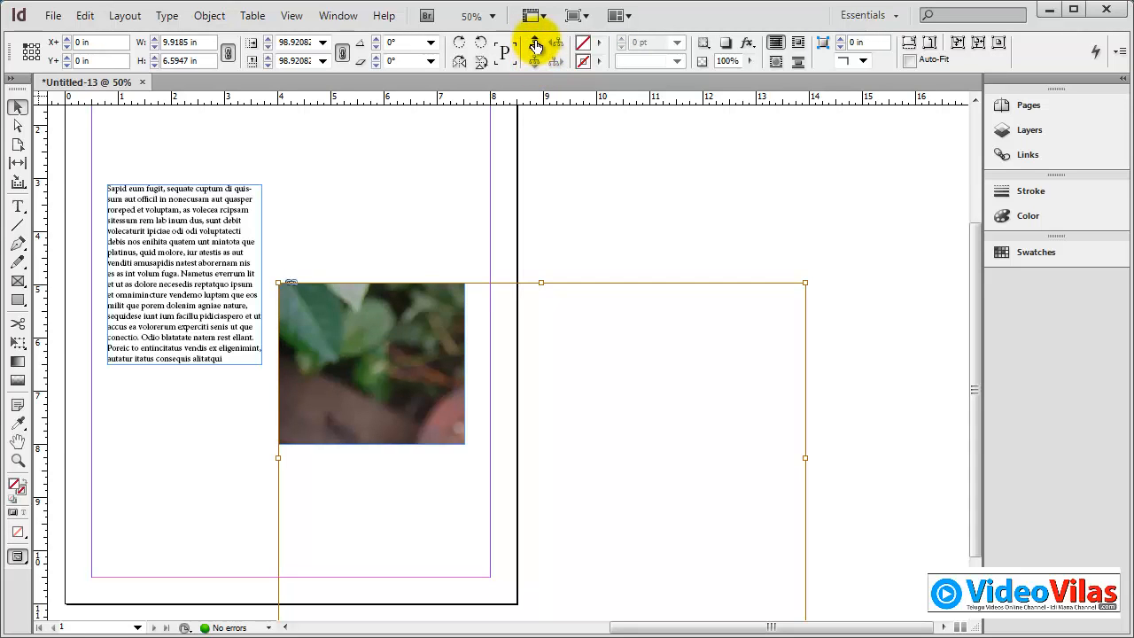
left_click(535, 44)
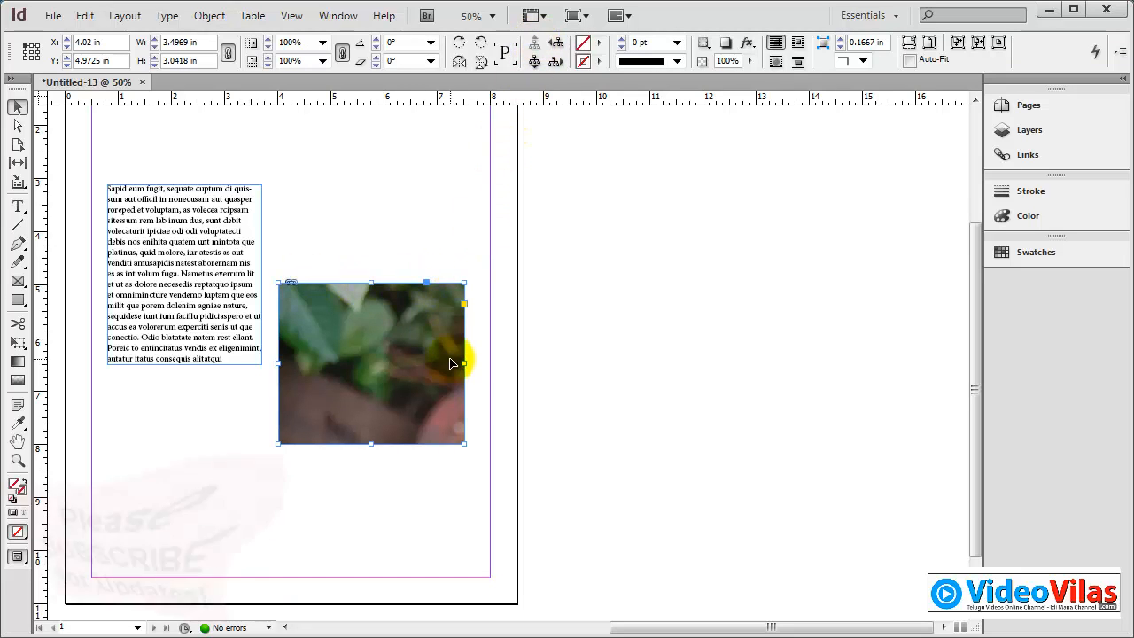
Step: Select the photo inside the frame, rotate it to 19.75°, and reposition it to X+ -2.76 in, Y+ 0.3191 in so the rose shows
left_click(535, 62)
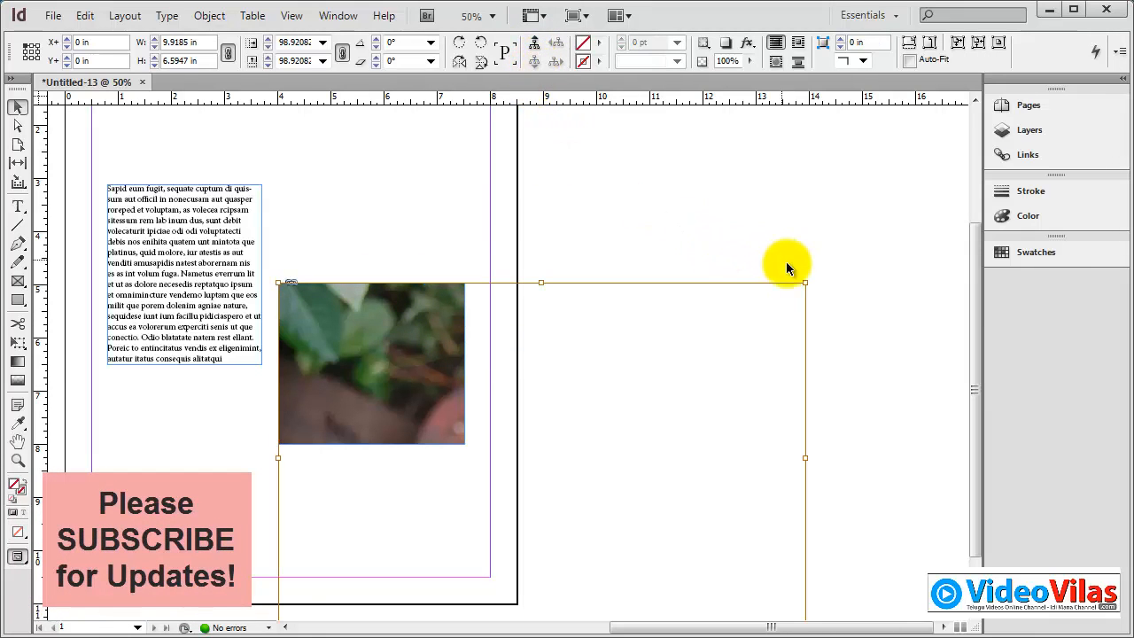
left_click_drag(810, 284, 754, 167)
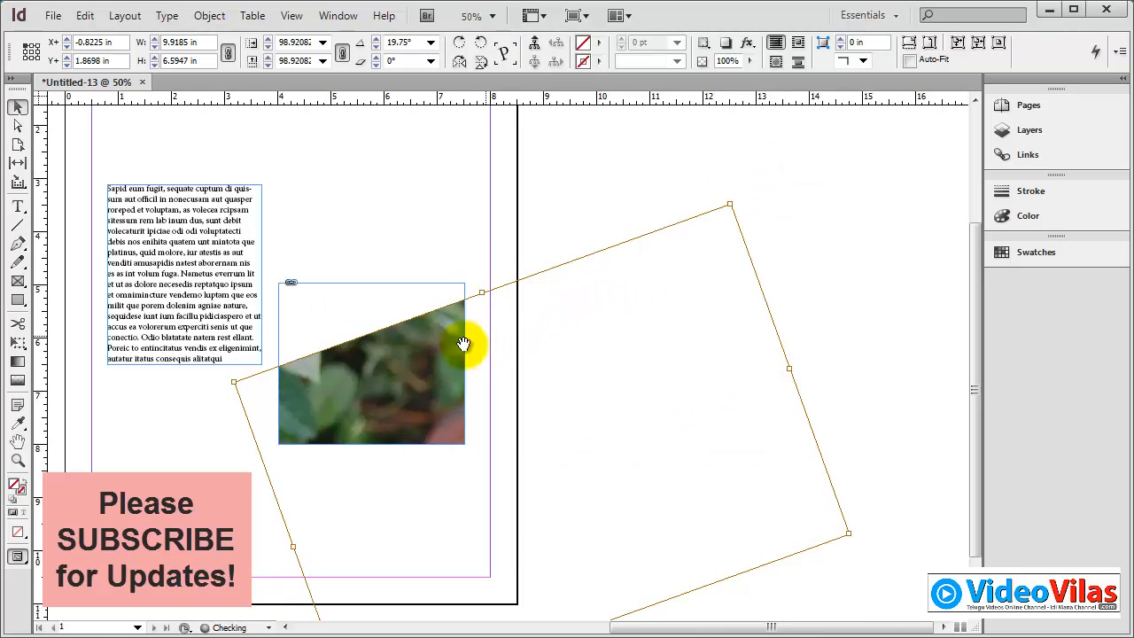
left_click_drag(434, 362, 374, 316)
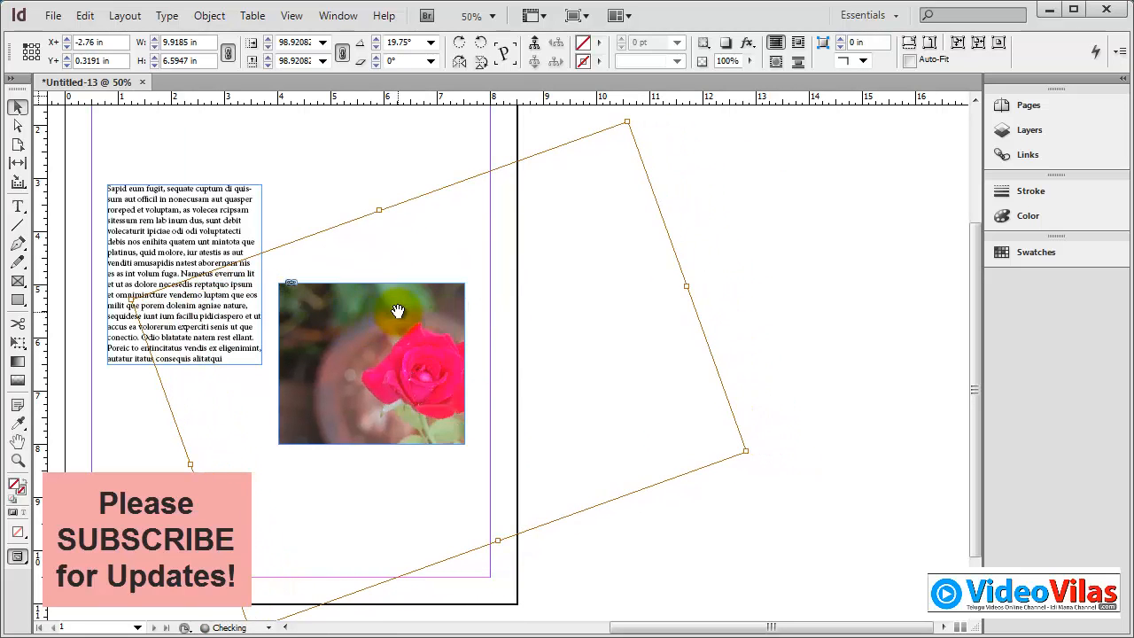
left_click(493, 115)
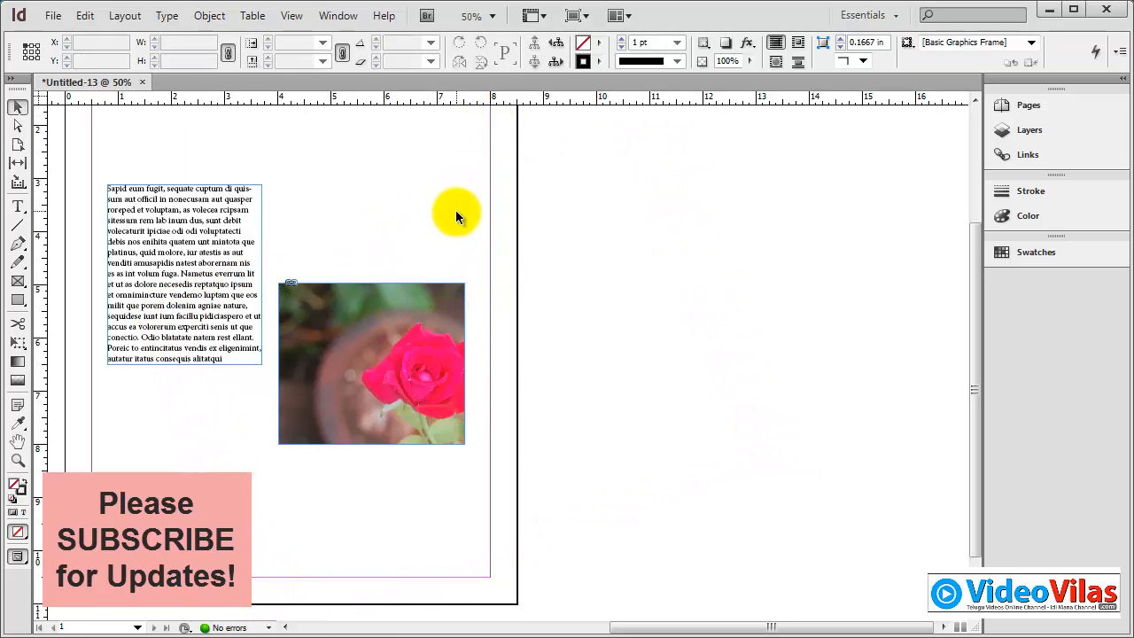
Step: Select the picture frame, and cycle the selection to the text frame and back to the picture frame
left_click(398, 288)
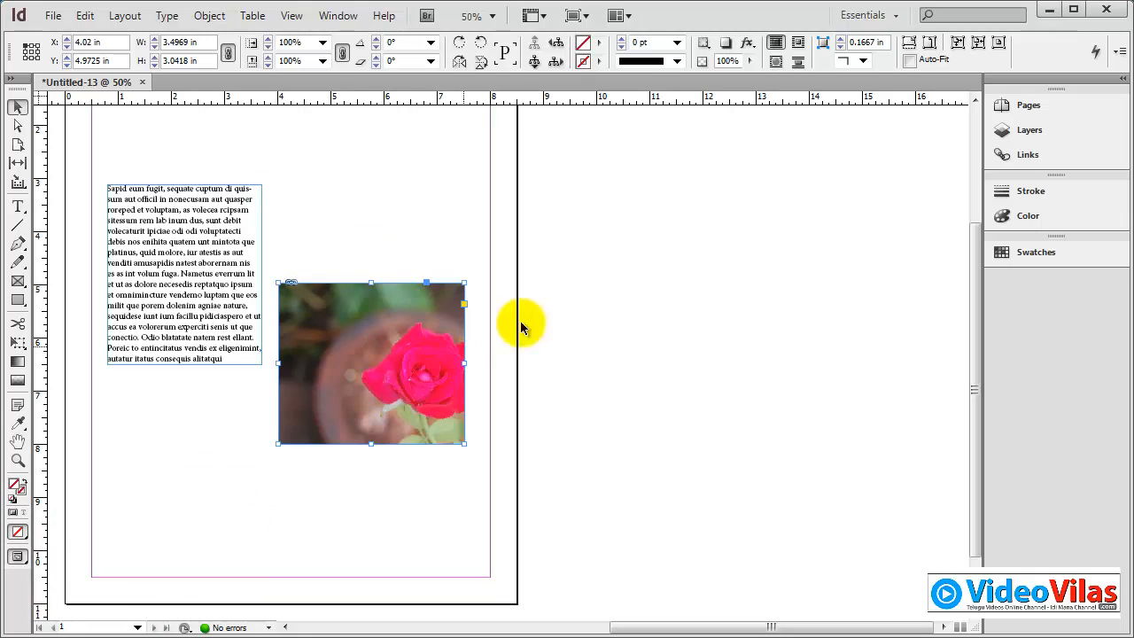
left_click(558, 49)
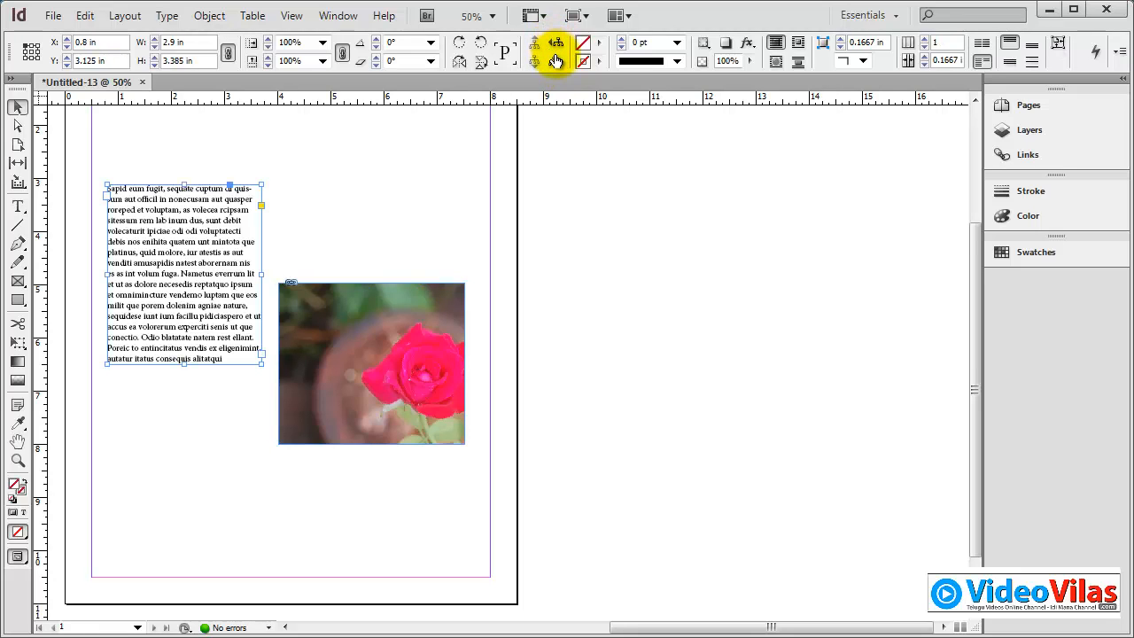
left_click(556, 62)
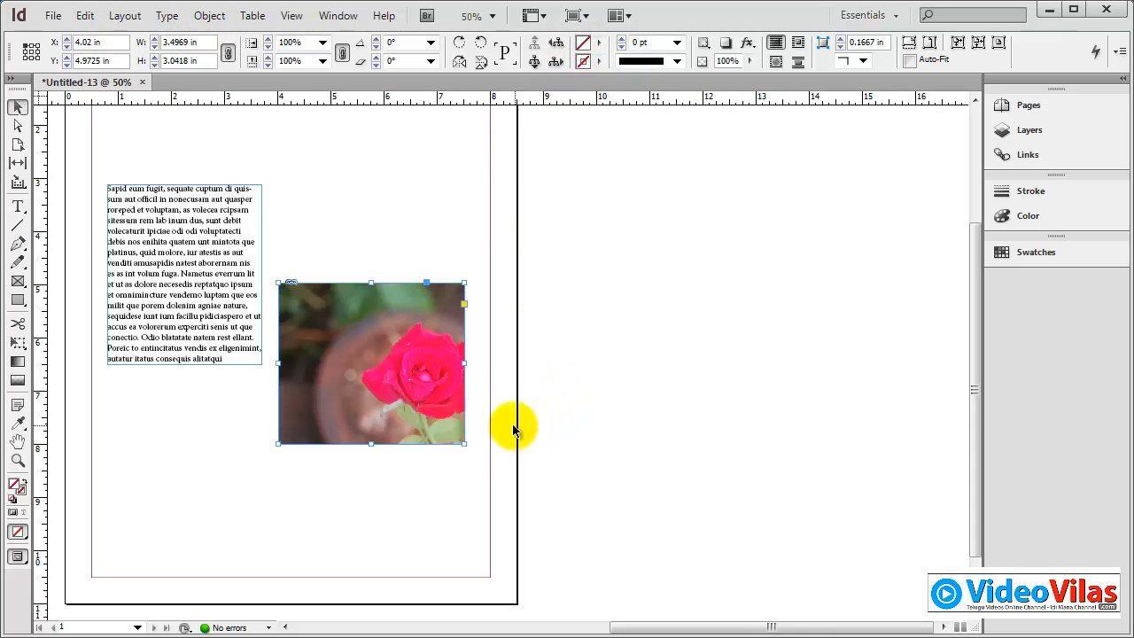
Step: Move the picture frame onto the pasteboard at about X 9.54, Y 3.4 in, and look over its fitting options without applying any
left_click_drag(433, 338, 700, 266)
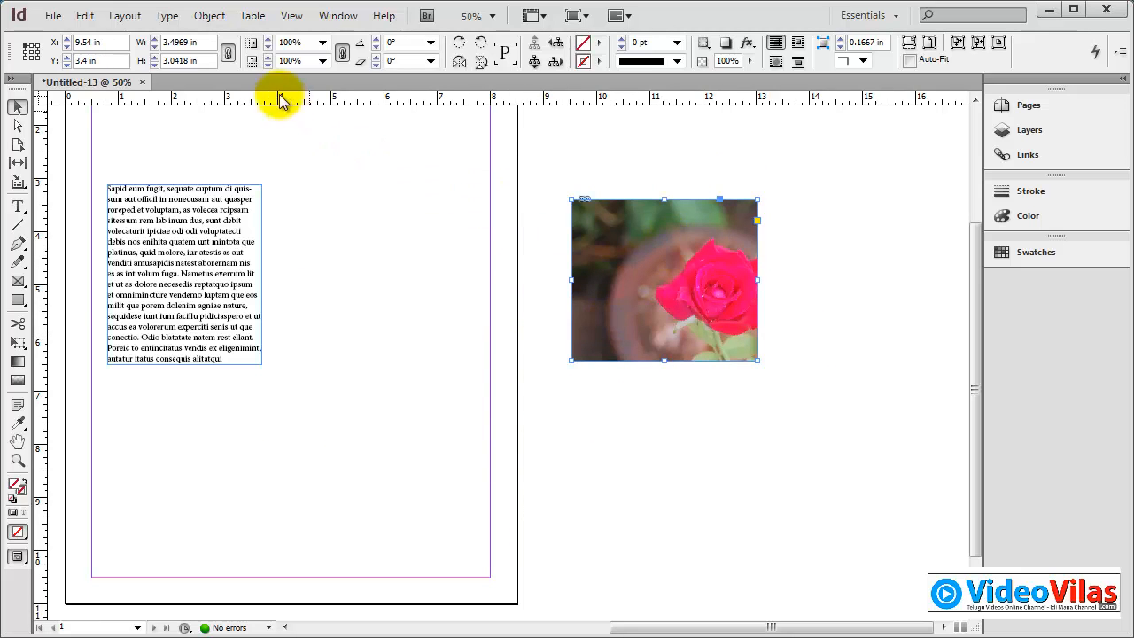
left_click(210, 16)
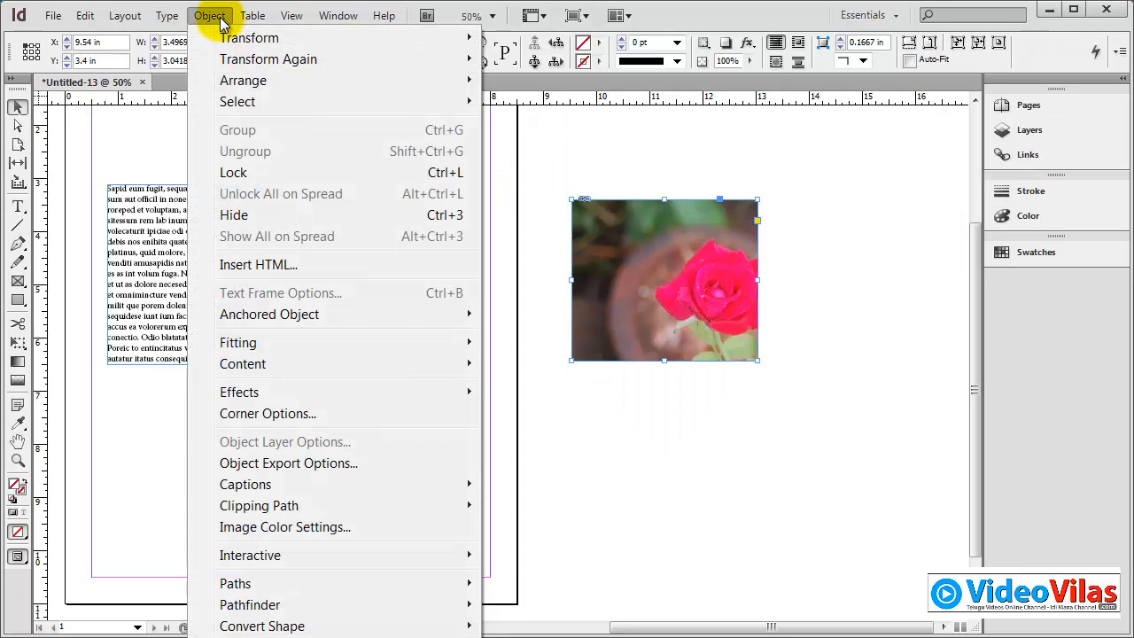
mouse_move(263, 352)
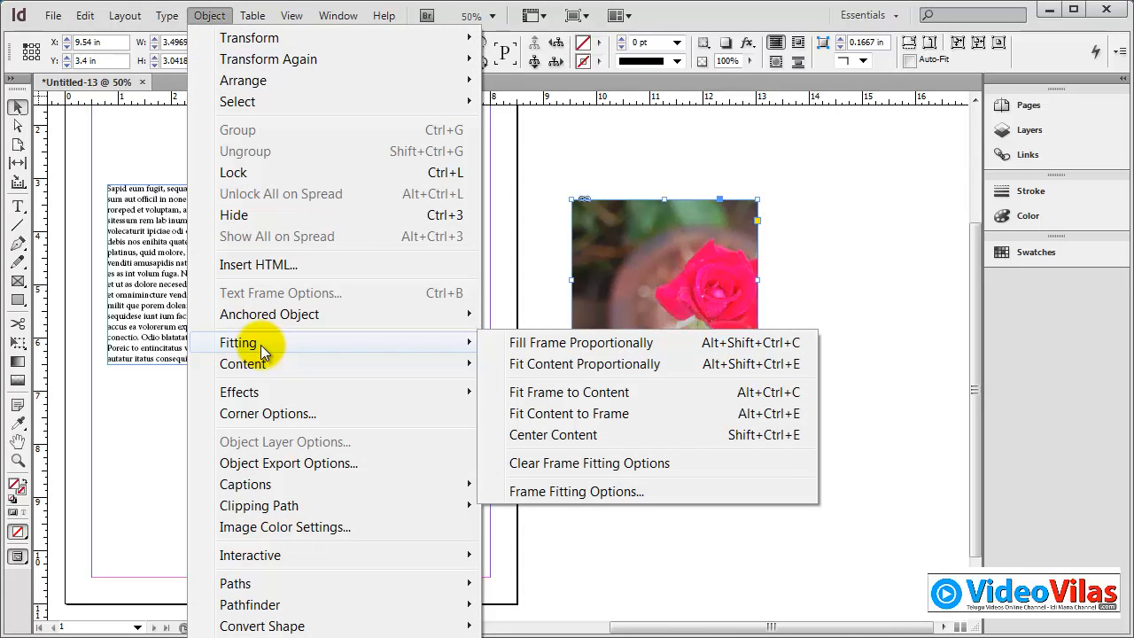
left_click(665, 250)
right_click(669, 248)
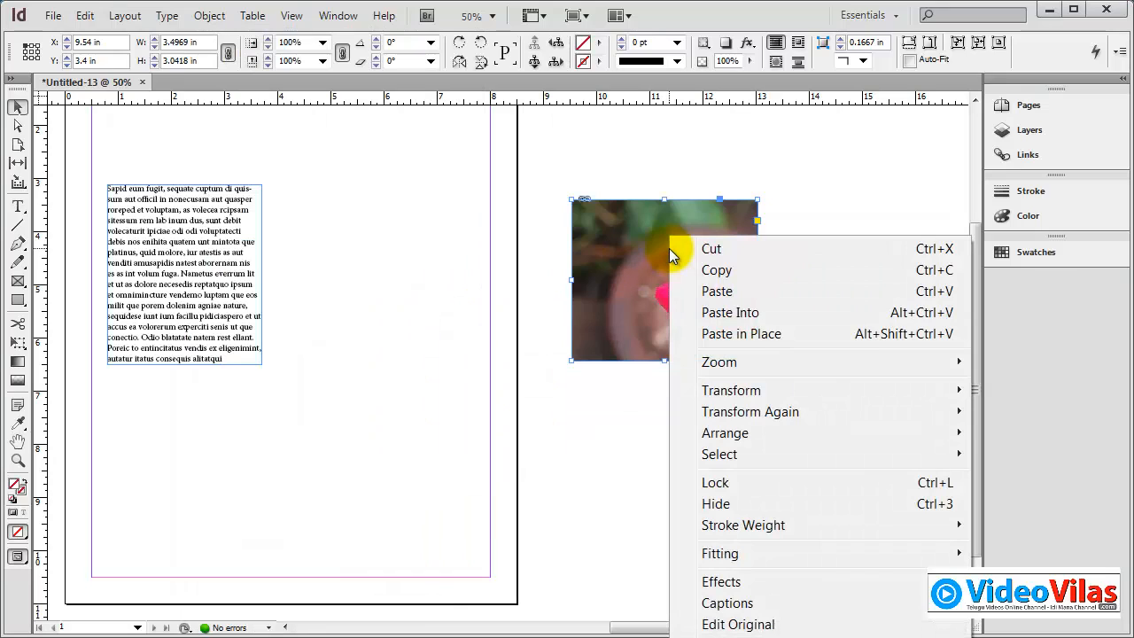
mouse_move(733, 553)
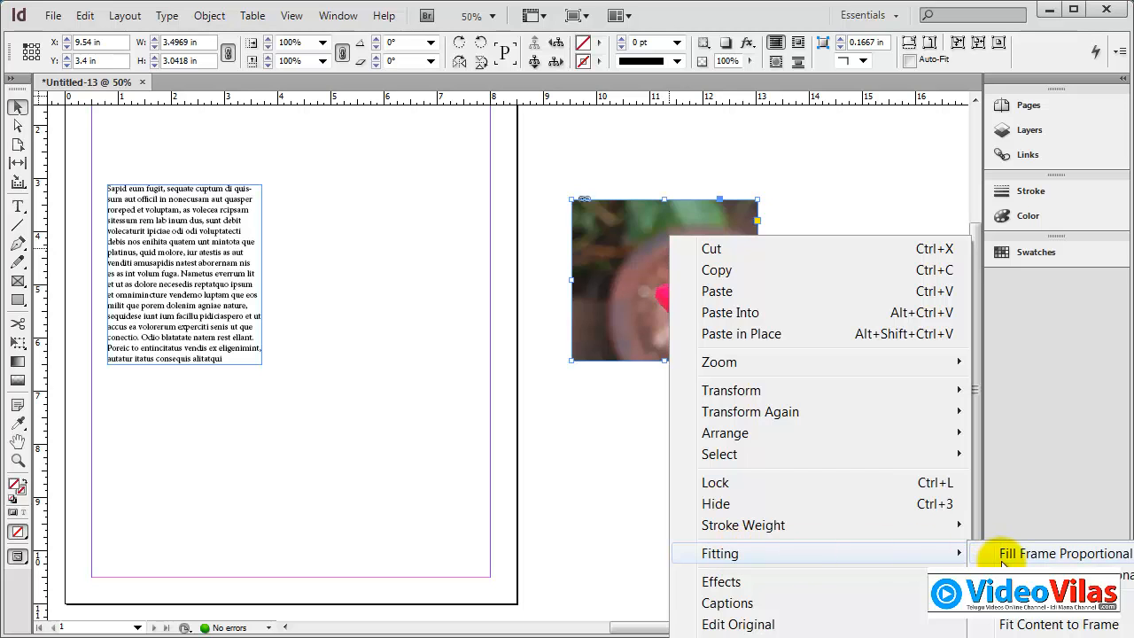
left_click(392, 152)
Step: Move the picture frame back onto the page at about X 4.14, Y 1.78 in, and fit its content proportionally
left_click_drag(659, 250, 441, 154)
right_click(550, 184)
right_click(441, 154)
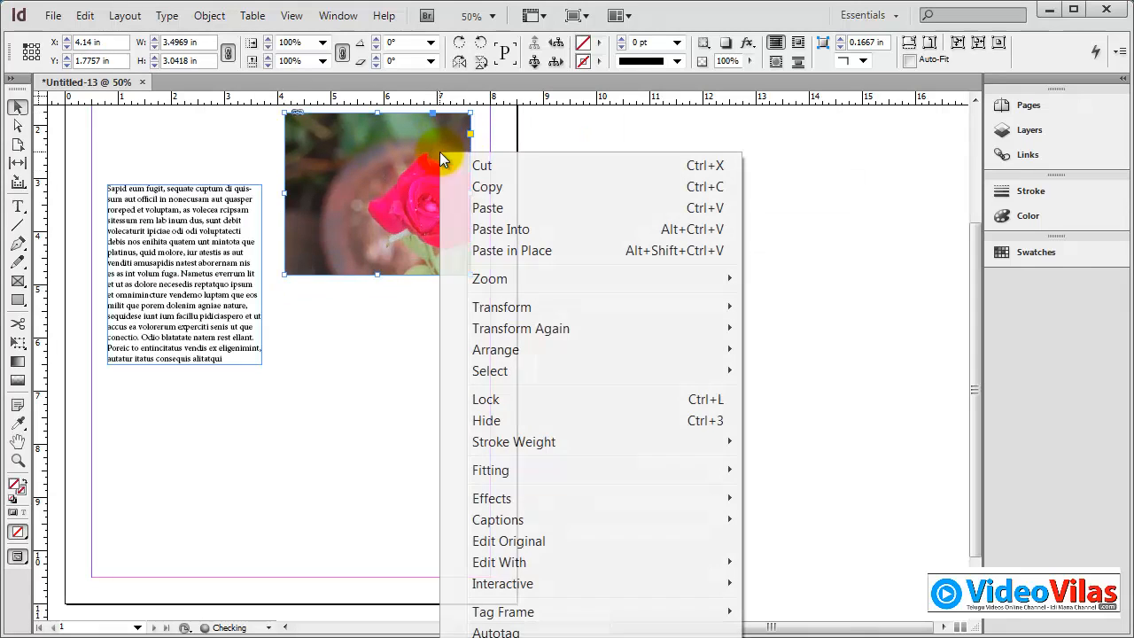
mouse_move(556, 434)
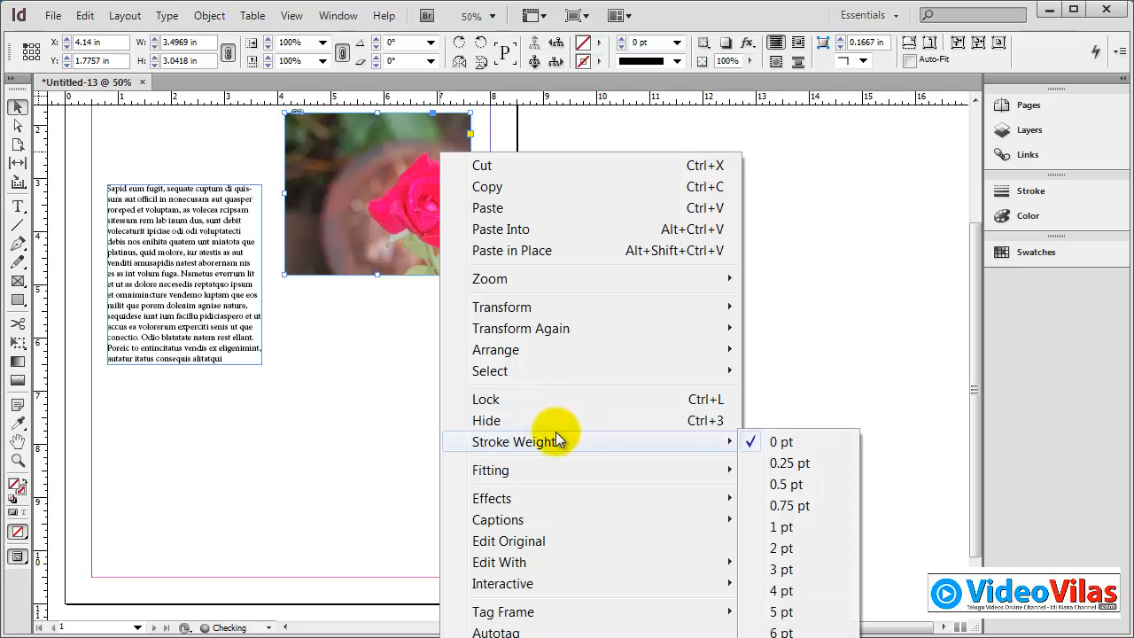
mouse_move(554, 474)
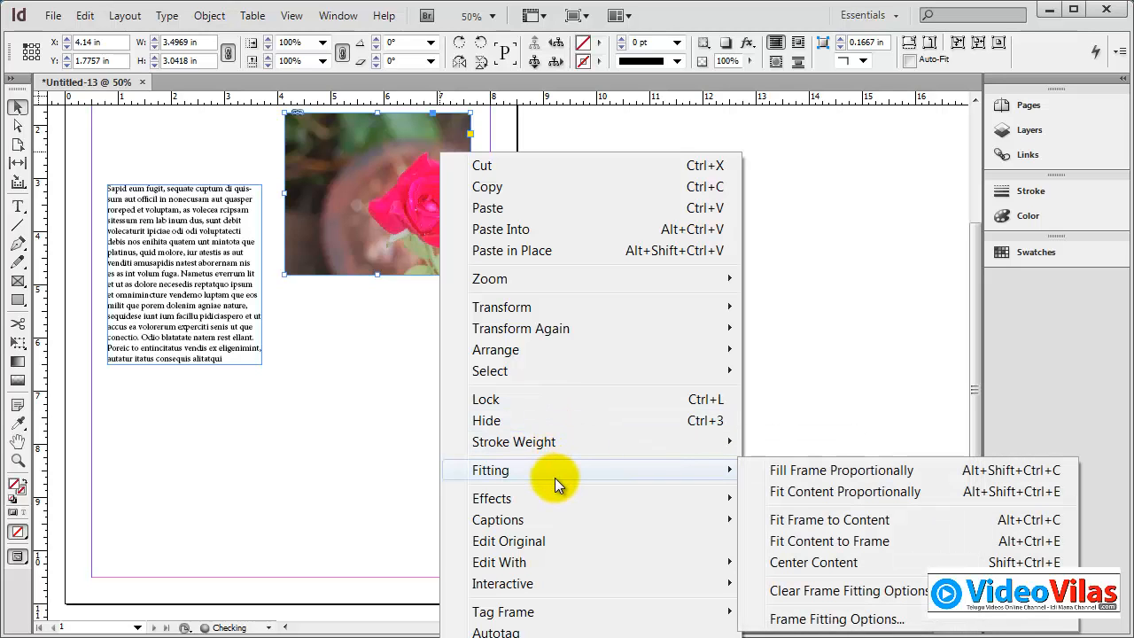
left_click(825, 494)
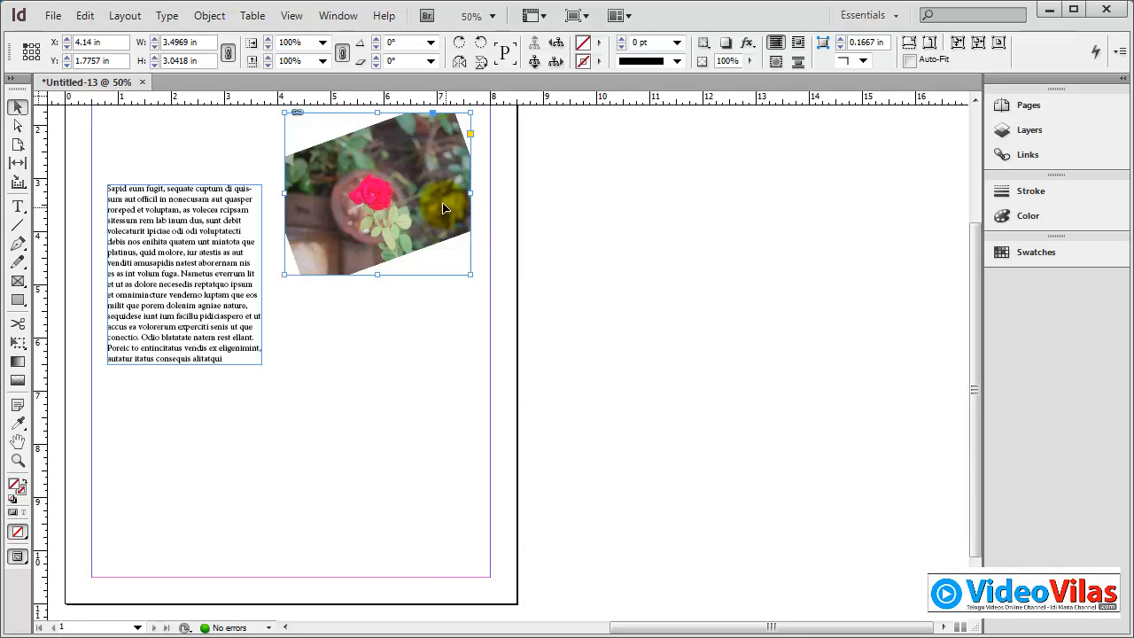
Step: Move the frame to about X 4.1, Y 3.04 in, set the photo's rotation to 0°, and reposition it to X+ 0, Y+ 0.5379 in
left_click_drag(451, 251, 447, 318)
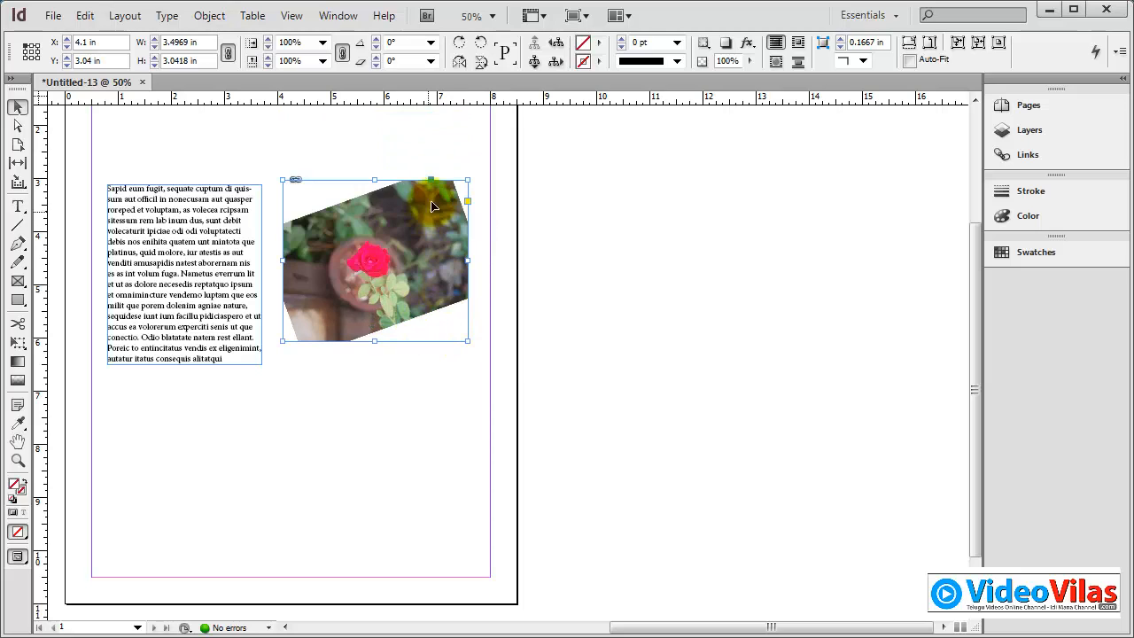
left_click(534, 62)
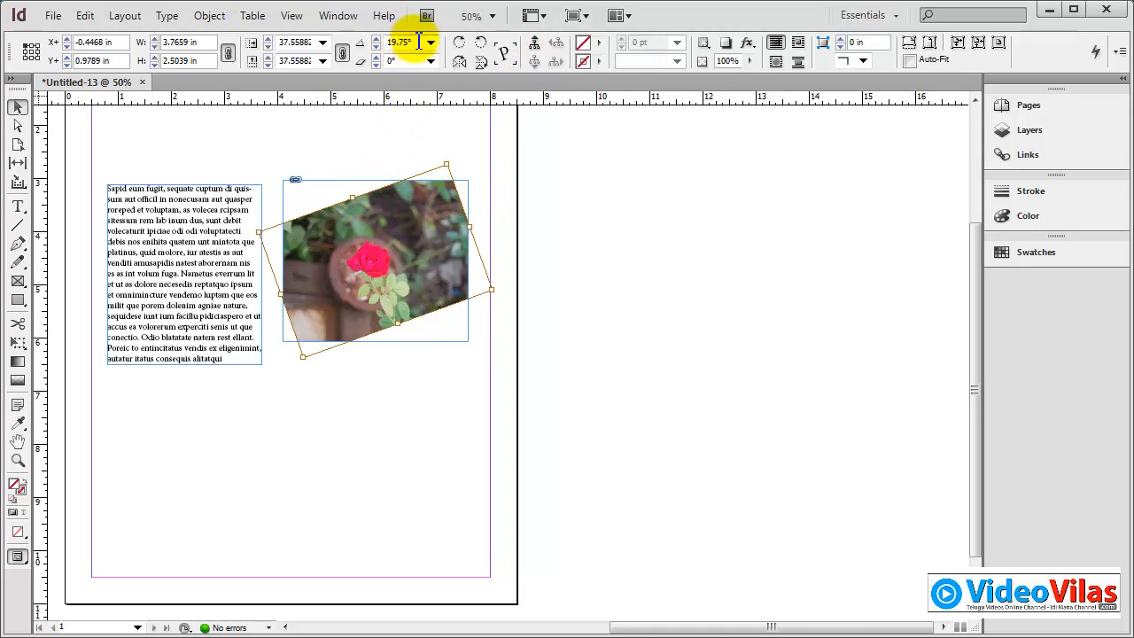
left_click(419, 41)
type("0")
key("Return")
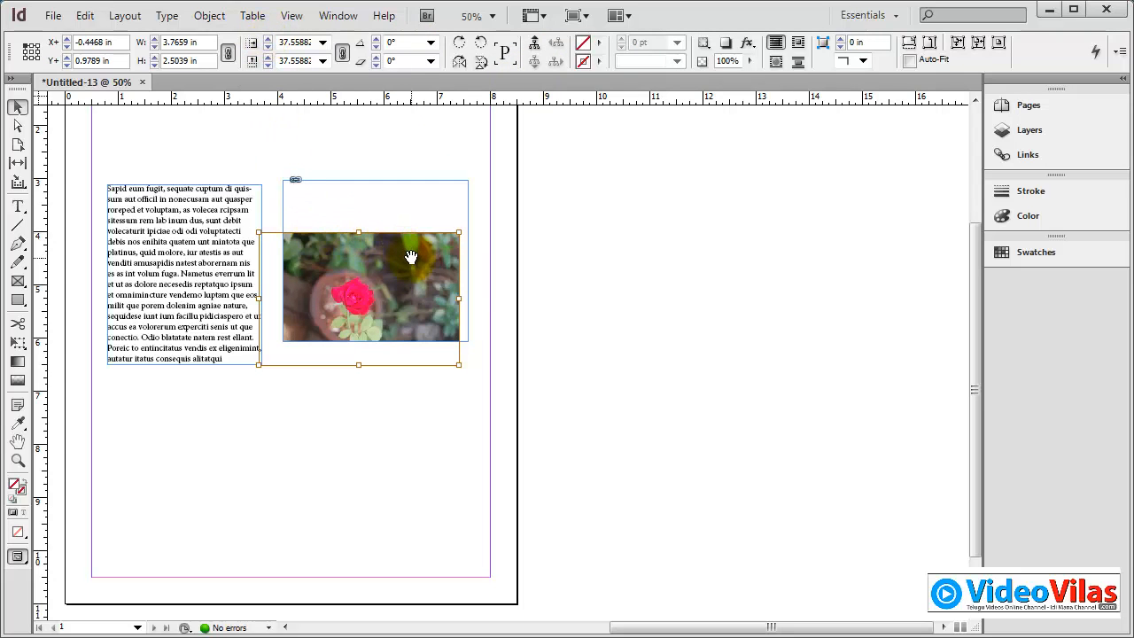
left_click_drag(411, 257, 434, 236)
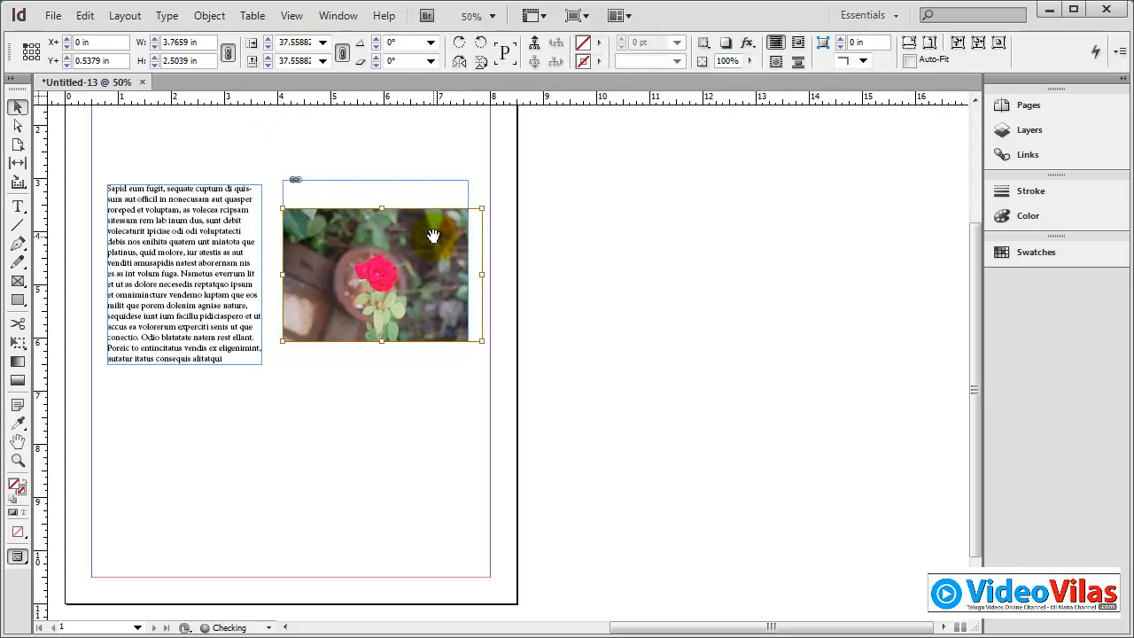
Step: Select the picture frame instead of the photo, and fit the content proportionally within it
left_click(363, 139)
left_click(447, 191)
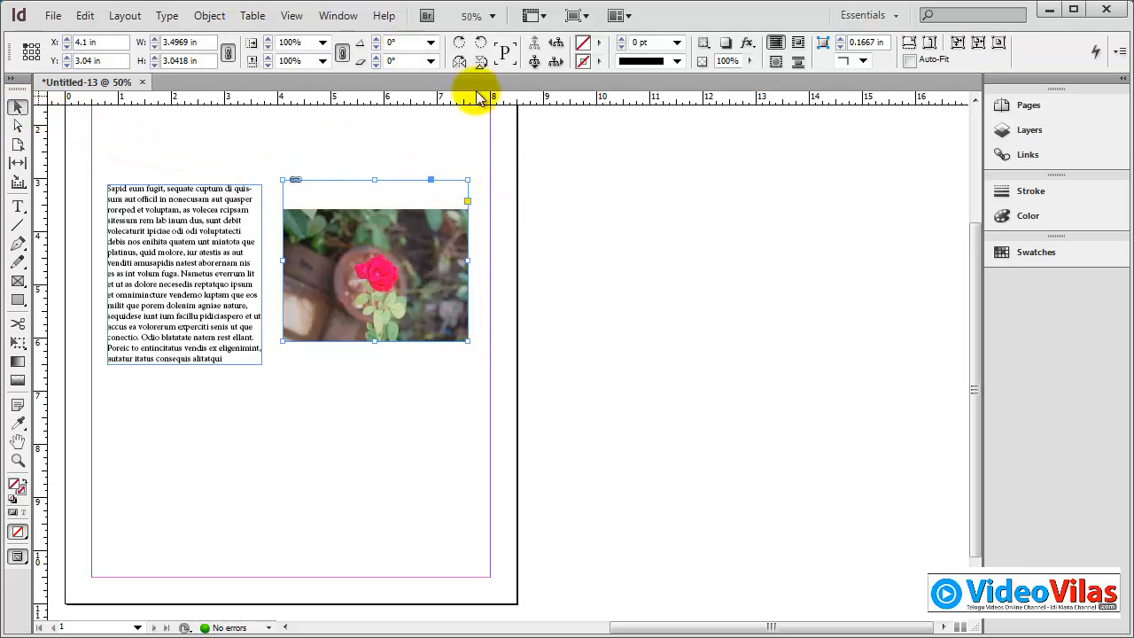
right_click(440, 213)
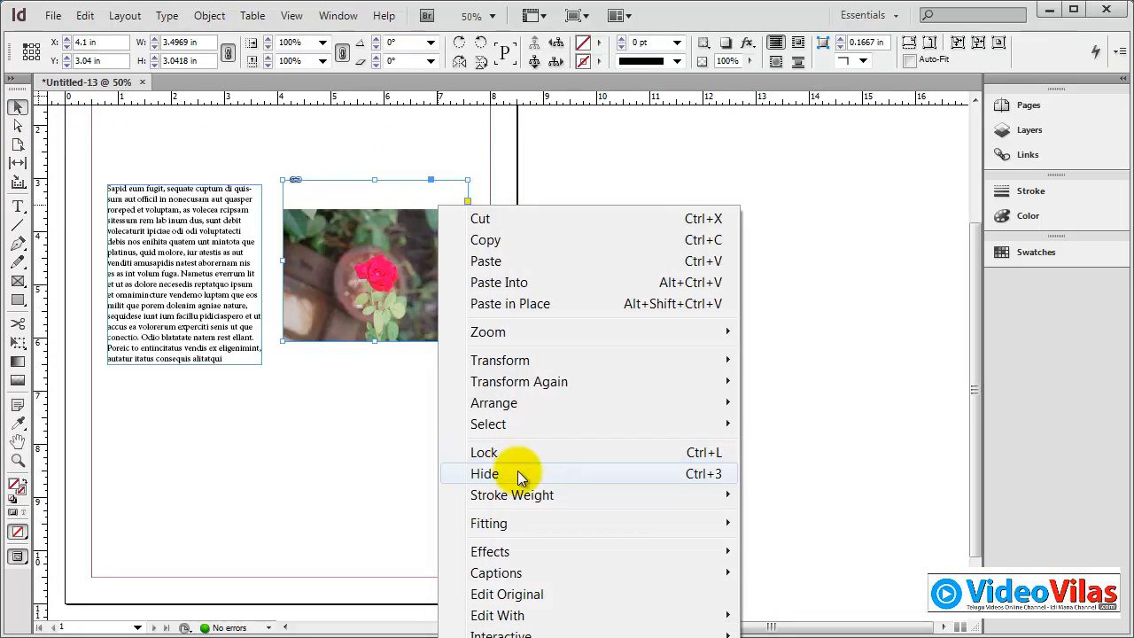
mouse_move(524, 521)
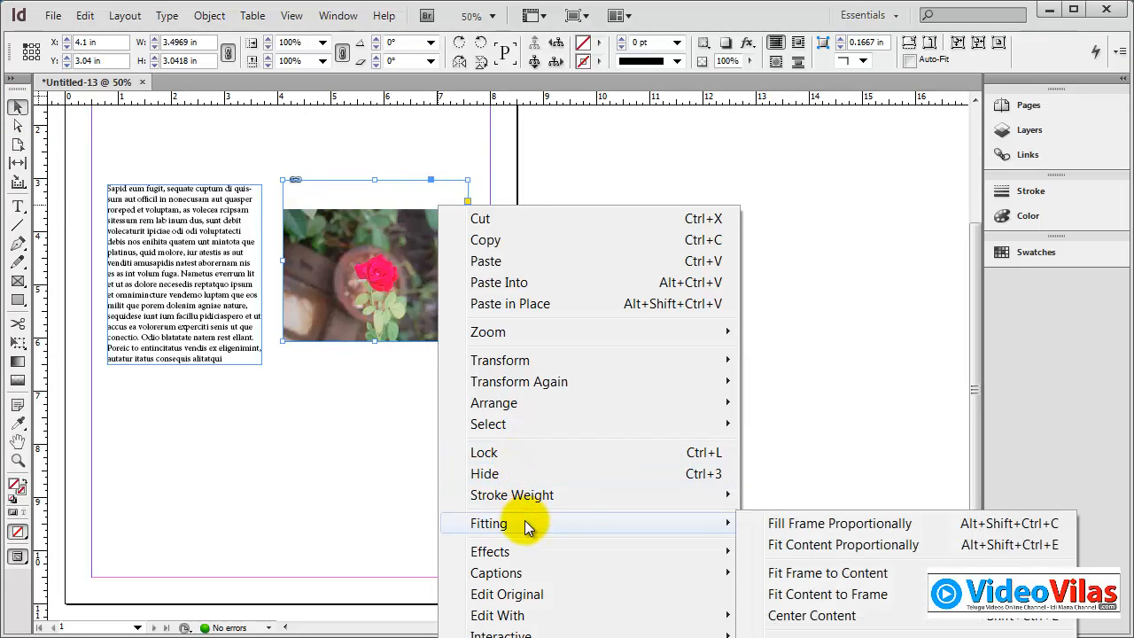
left_click(791, 545)
left_click(690, 300)
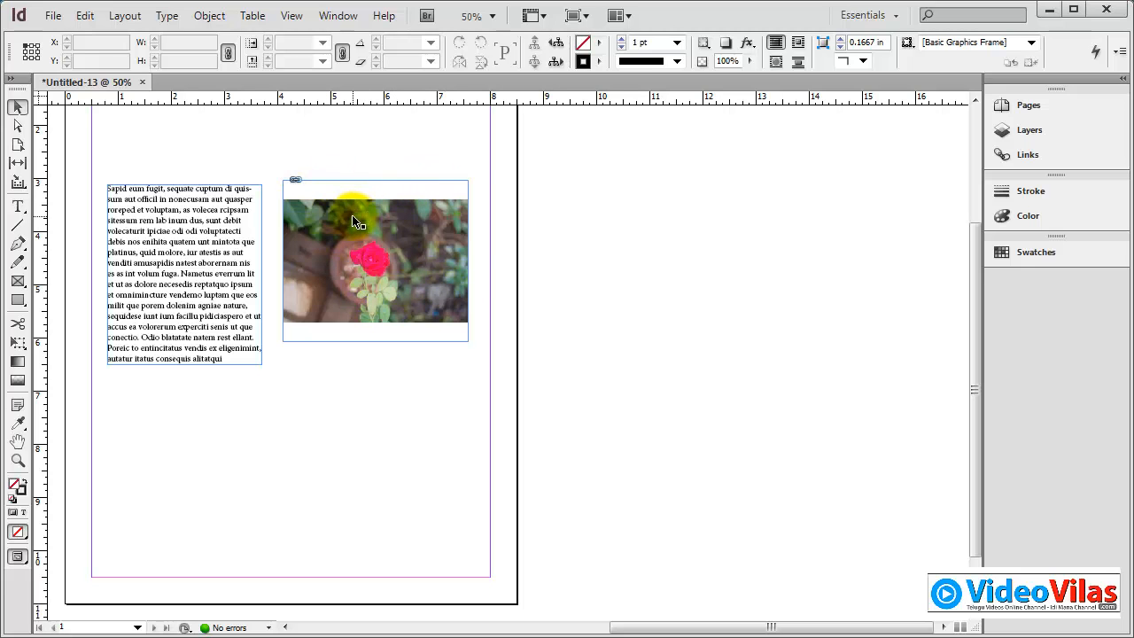
Step: Select the picture frame and apply Fit Content to Frame so the photo fills it completely
left_click(432, 184)
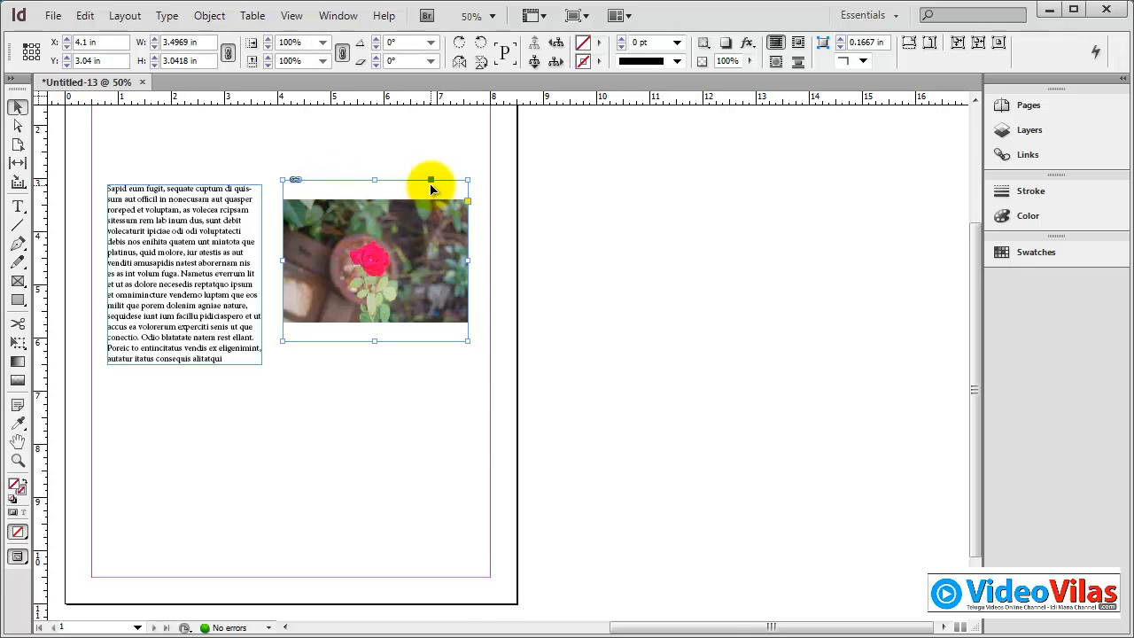
right_click(432, 184)
mouse_move(536, 503)
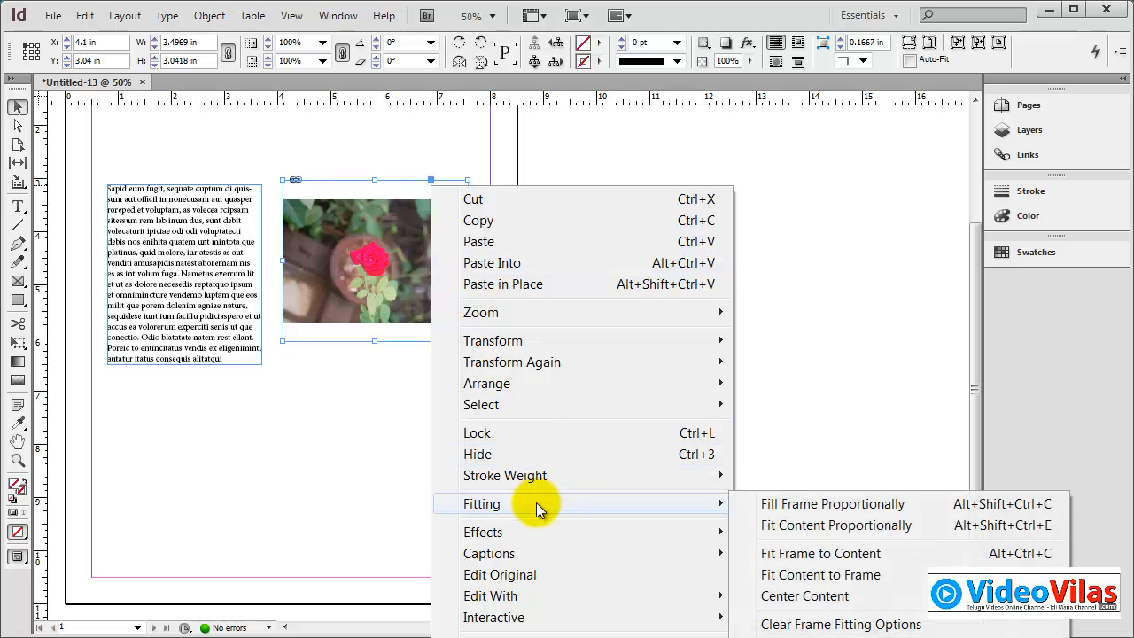
left_click(812, 585)
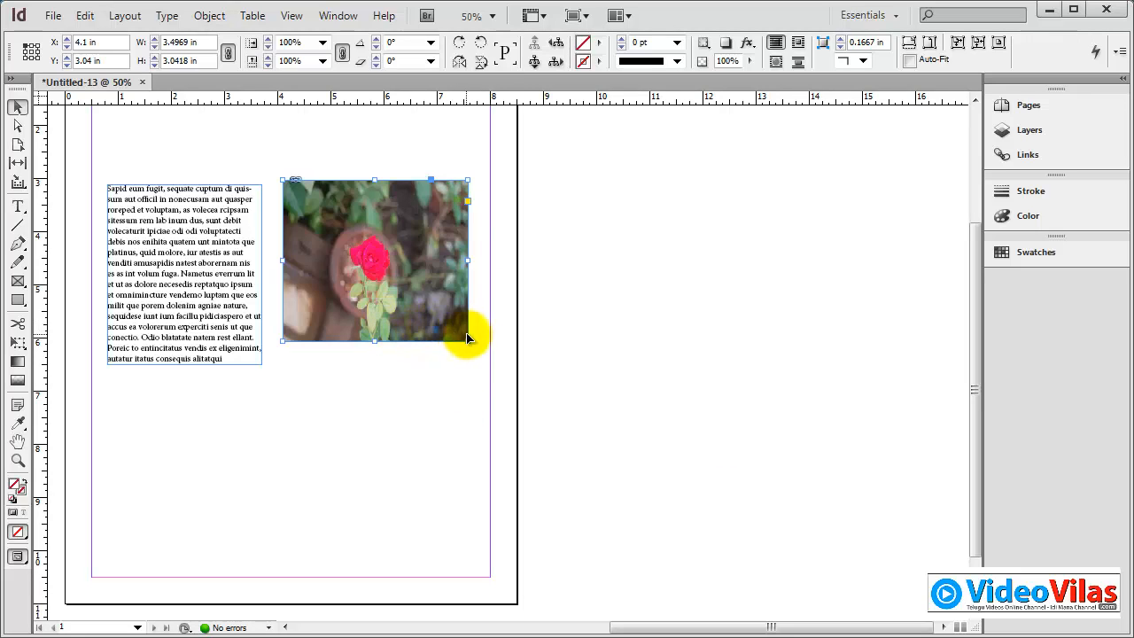
Step: Enlarge the picture frame to about 3.48 in wide by 6.14 in high, and apply Fit Content to Frame
left_click_drag(467, 342, 467, 506)
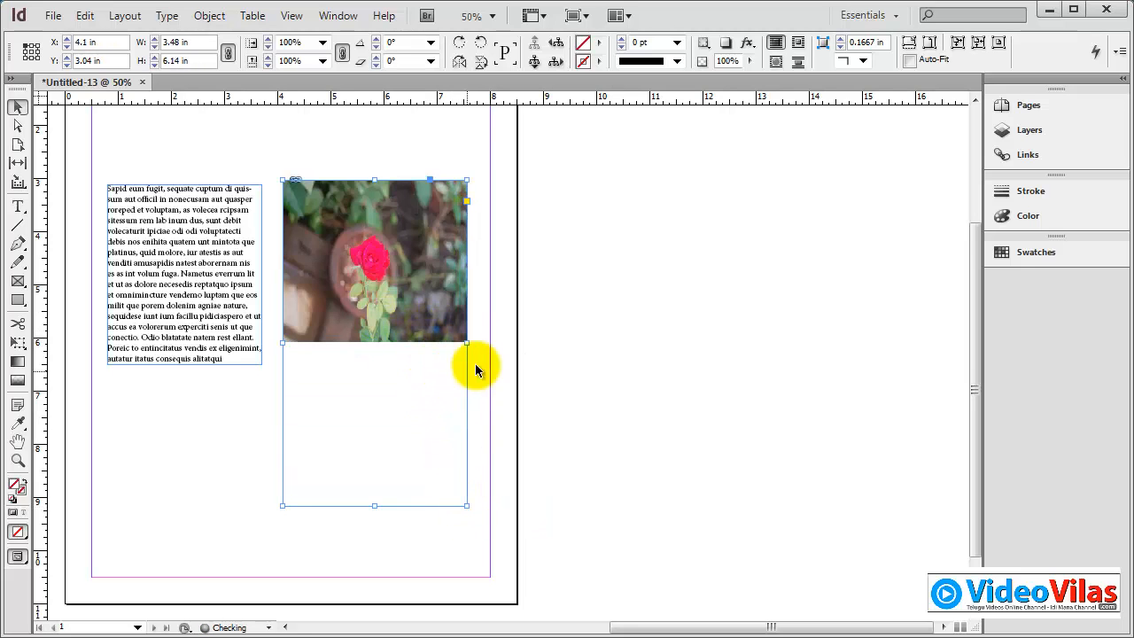
right_click(434, 308)
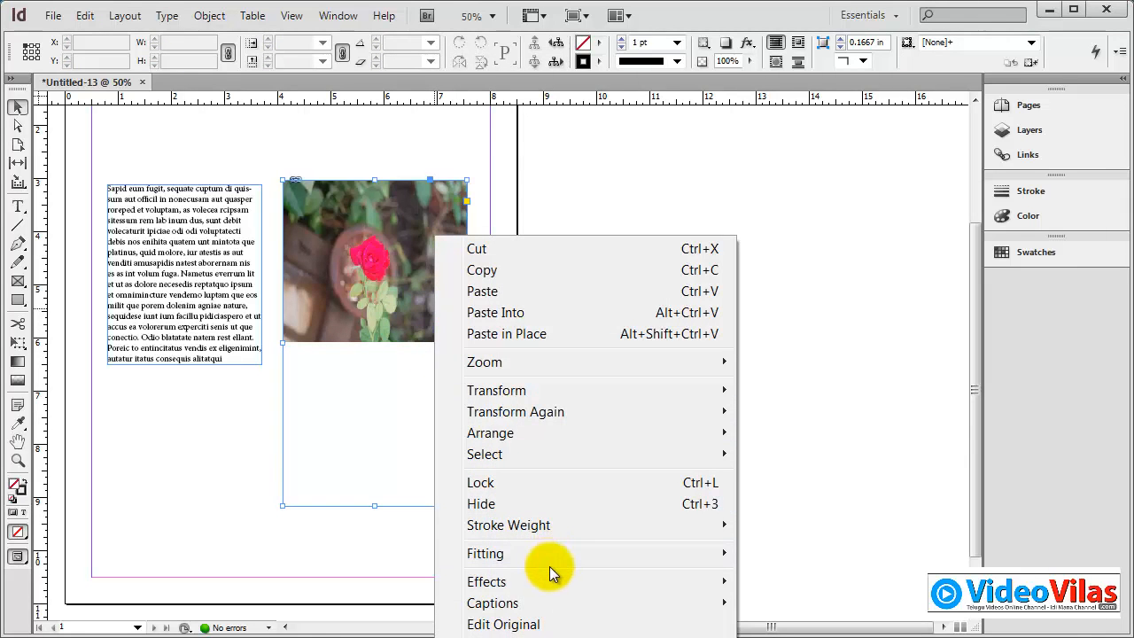
mouse_move(551, 555)
left_click(782, 625)
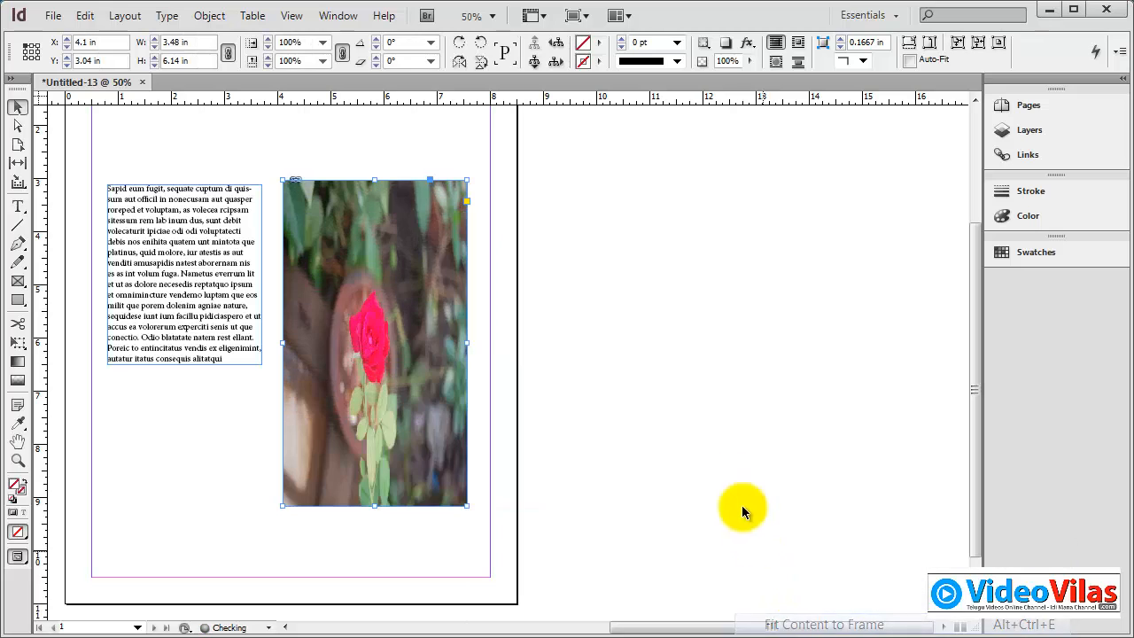
Step: Try to fit the stretched photo proportionally within its tall frame
right_click(448, 196)
mouse_move(560, 516)
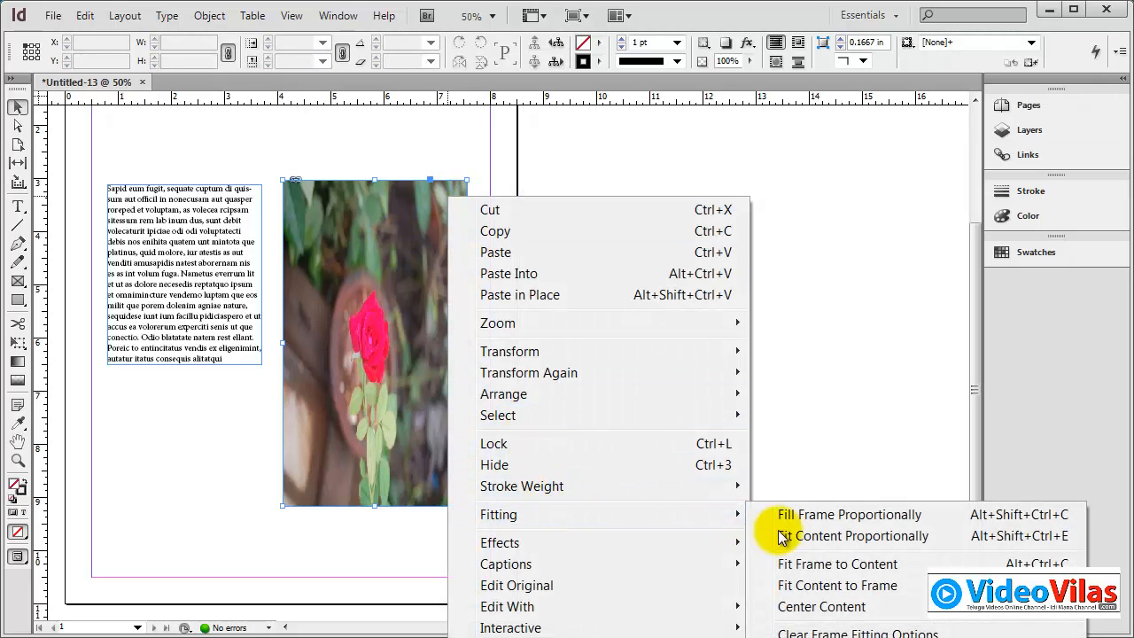
left_click(795, 535)
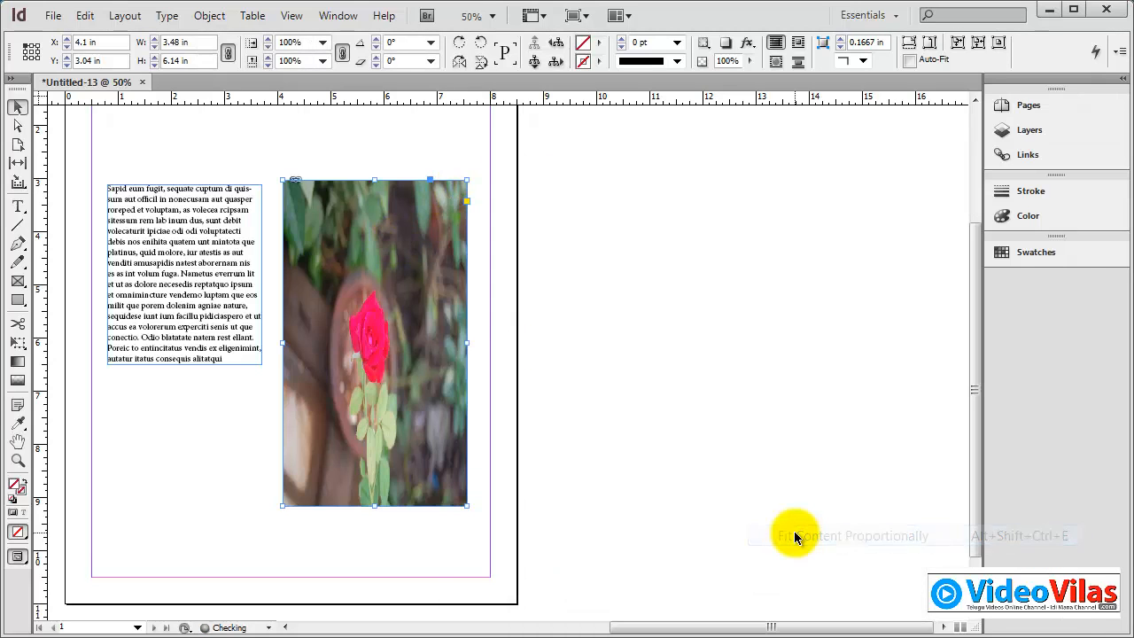
Step: Look over the fitting options for the tall picture frame without applying any
right_click(426, 254)
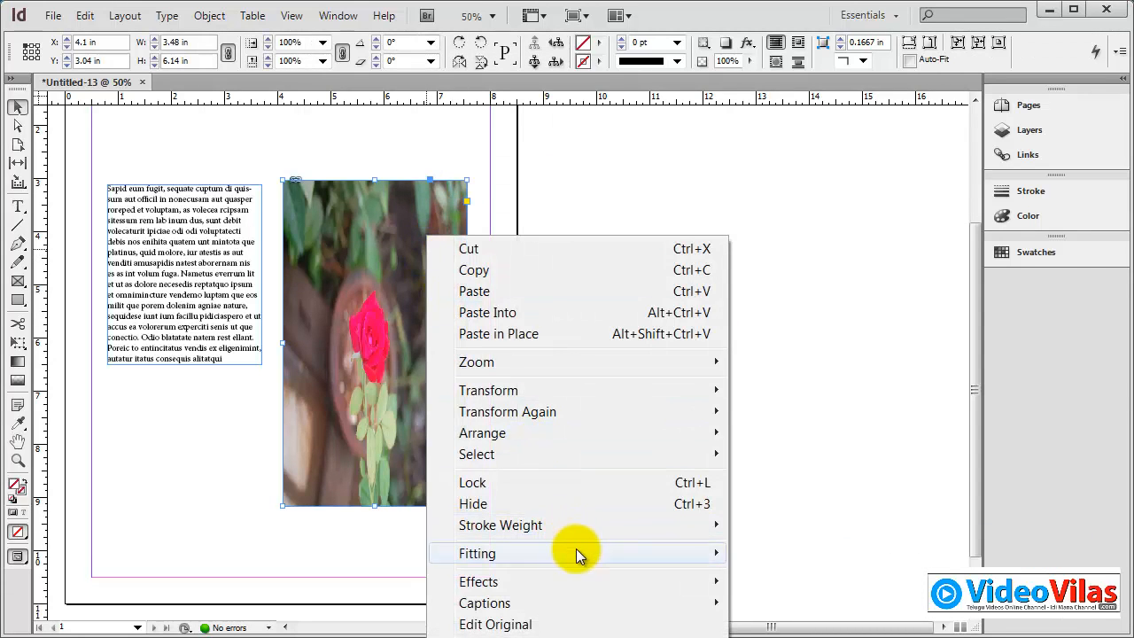
mouse_move(579, 552)
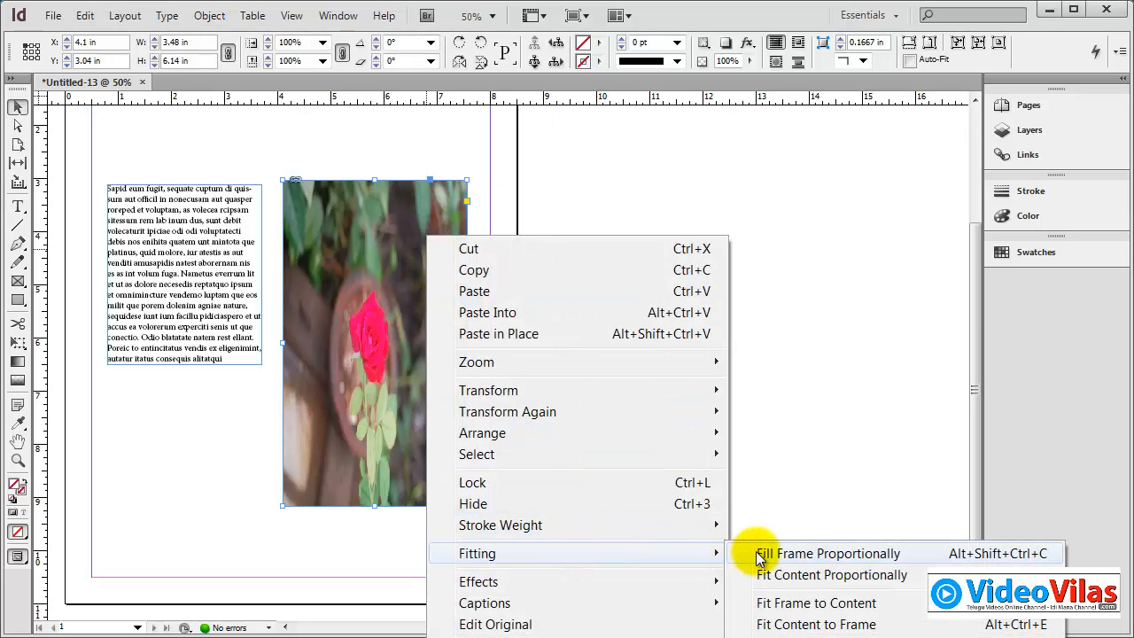
left_click(744, 431)
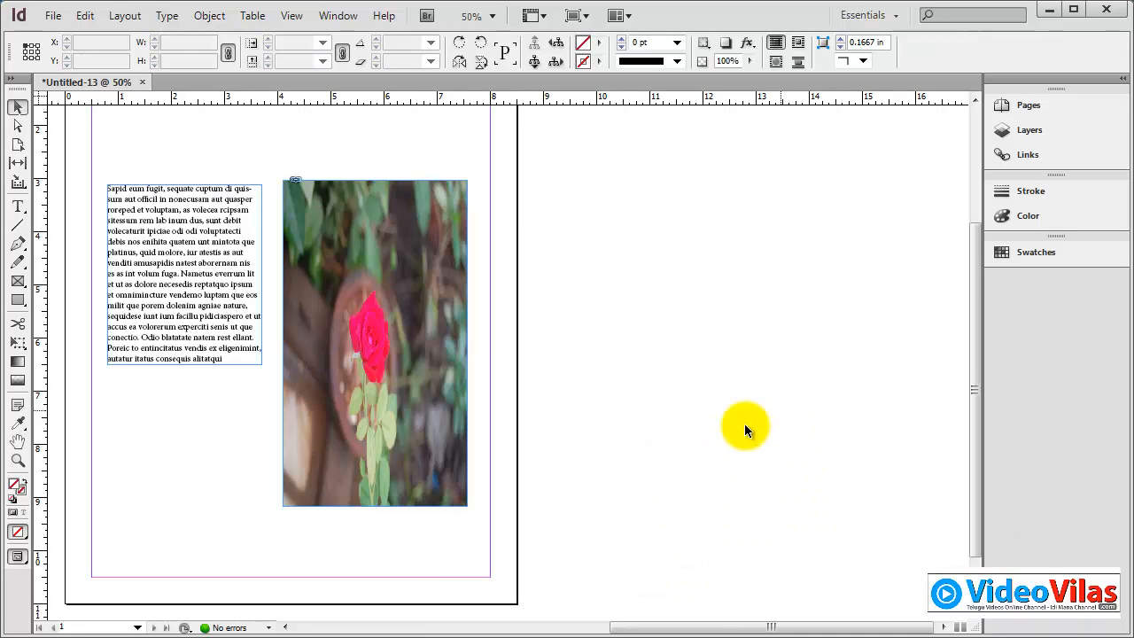
right_click(420, 312)
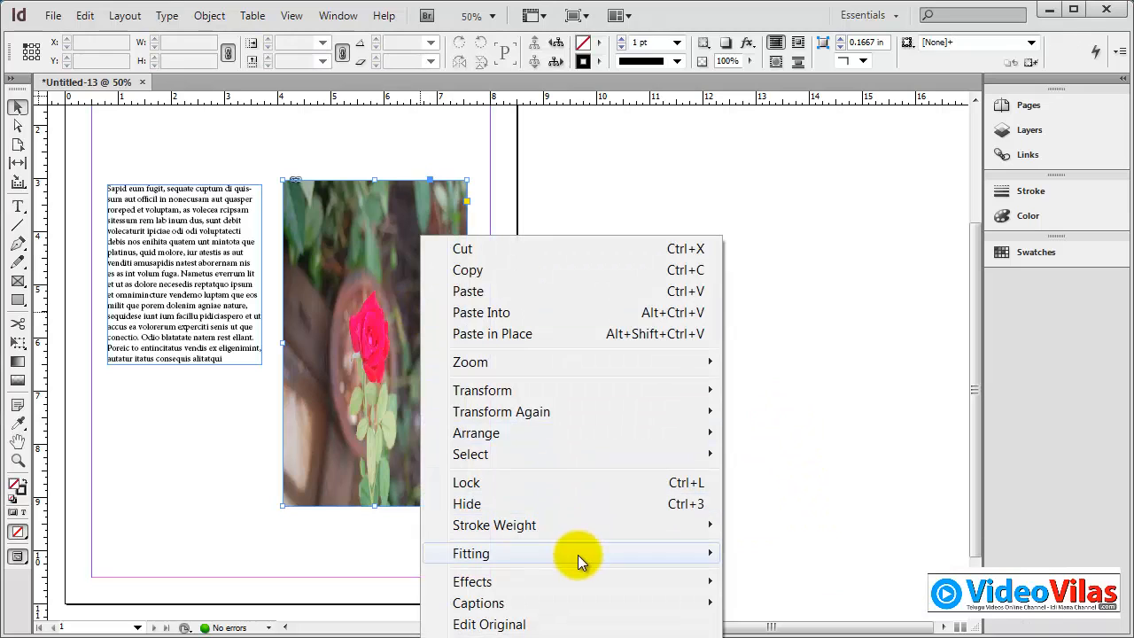
mouse_move(578, 554)
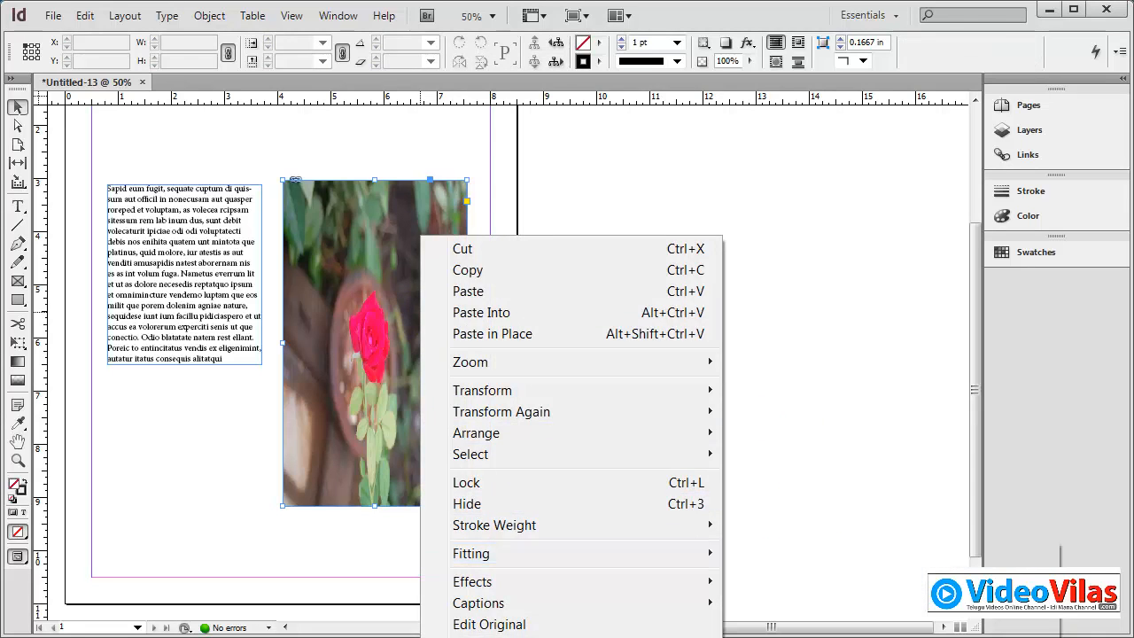
left_click(746, 332)
Step: Delete the picture frame and the text frame, leaving the page empty
left_click_drag(443, 245, 460, 221)
left_click_drag(480, 482, 547, 526)
key("Delete")
left_click_drag(383, 176, 217, 374)
key("Delete")
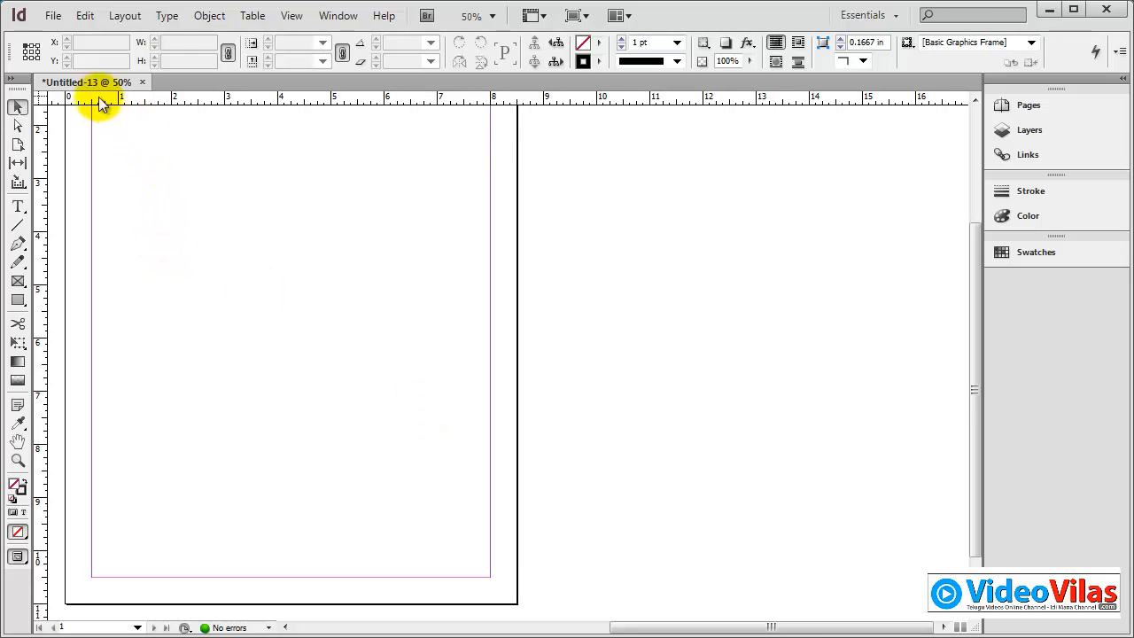
Step: Place DSC_0255, DSC_0256 and DSC_0258 as a row of three frames about 6.26 by 1.48 in at X 1.16, Y 3.48 in
left_click(53, 15)
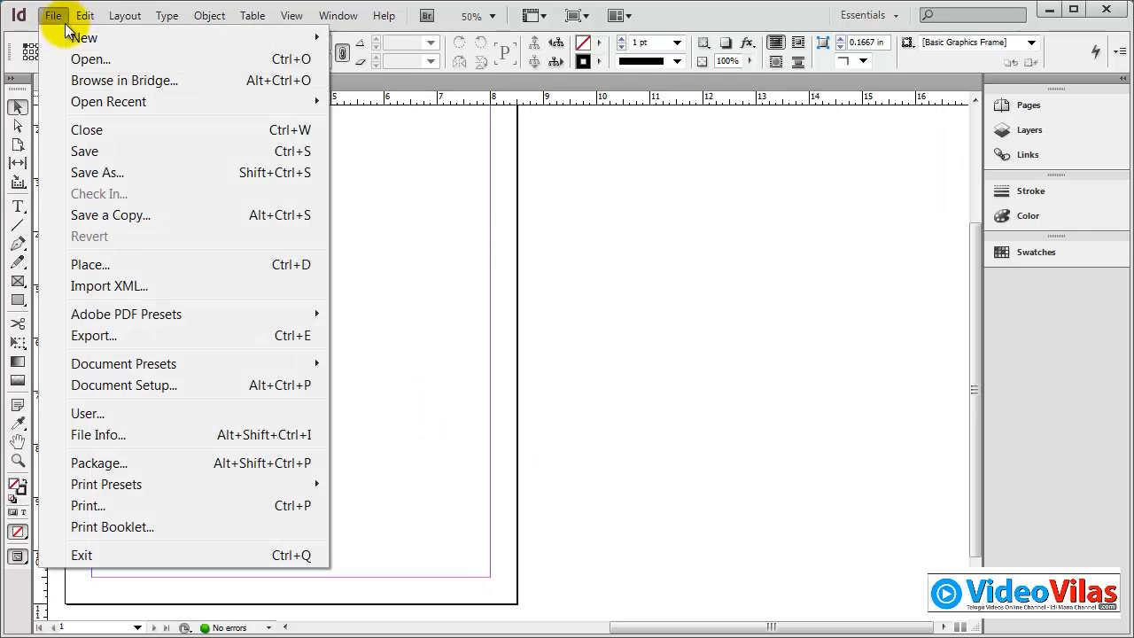
left_click(118, 264)
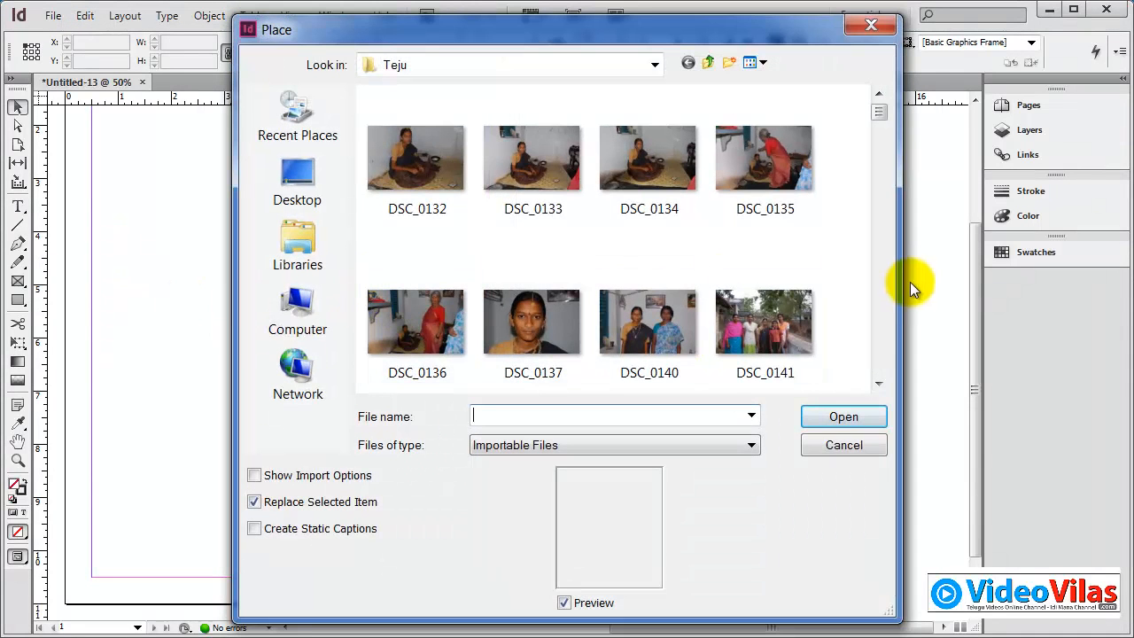
left_click_drag(886, 118, 890, 392)
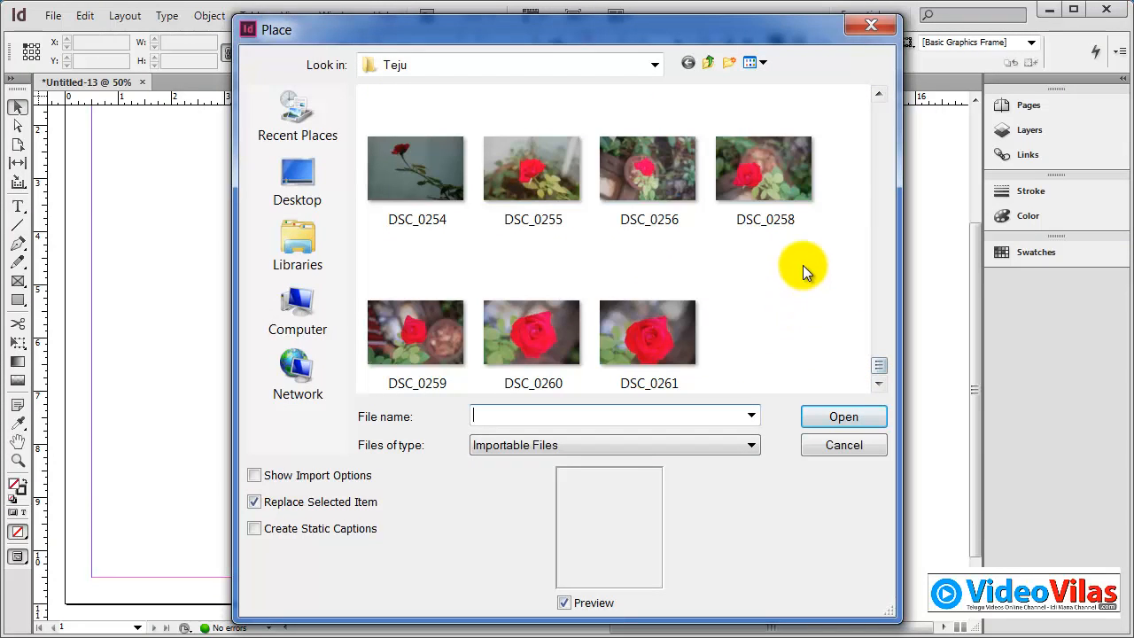
left_click_drag(816, 243, 567, 177)
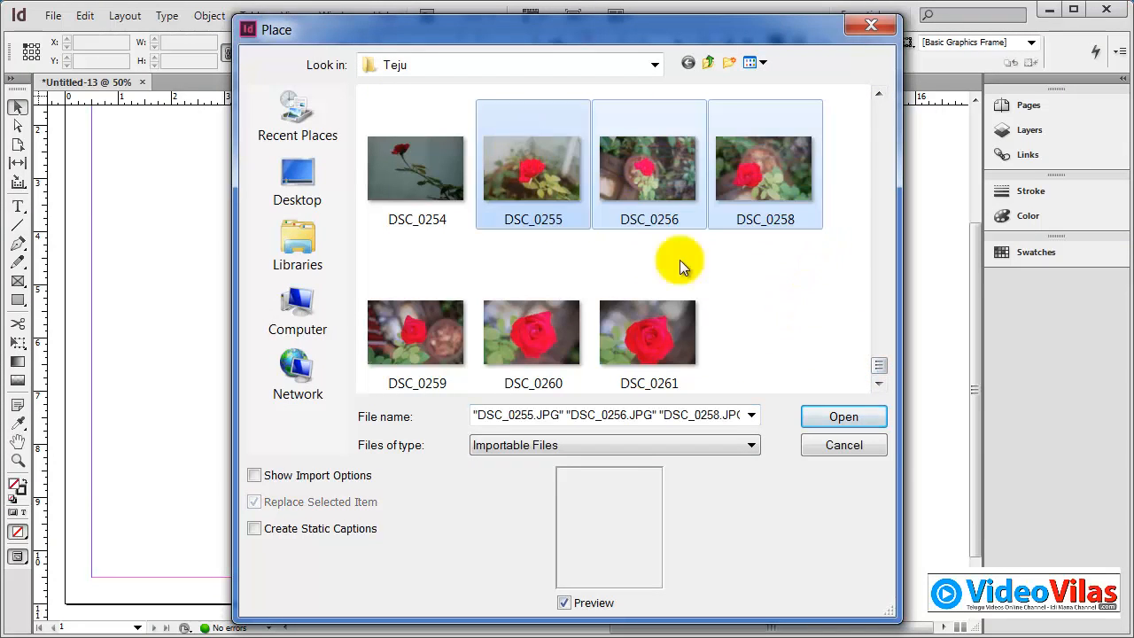
left_click(873, 416)
left_click_drag(126, 203, 459, 281)
key("Right")
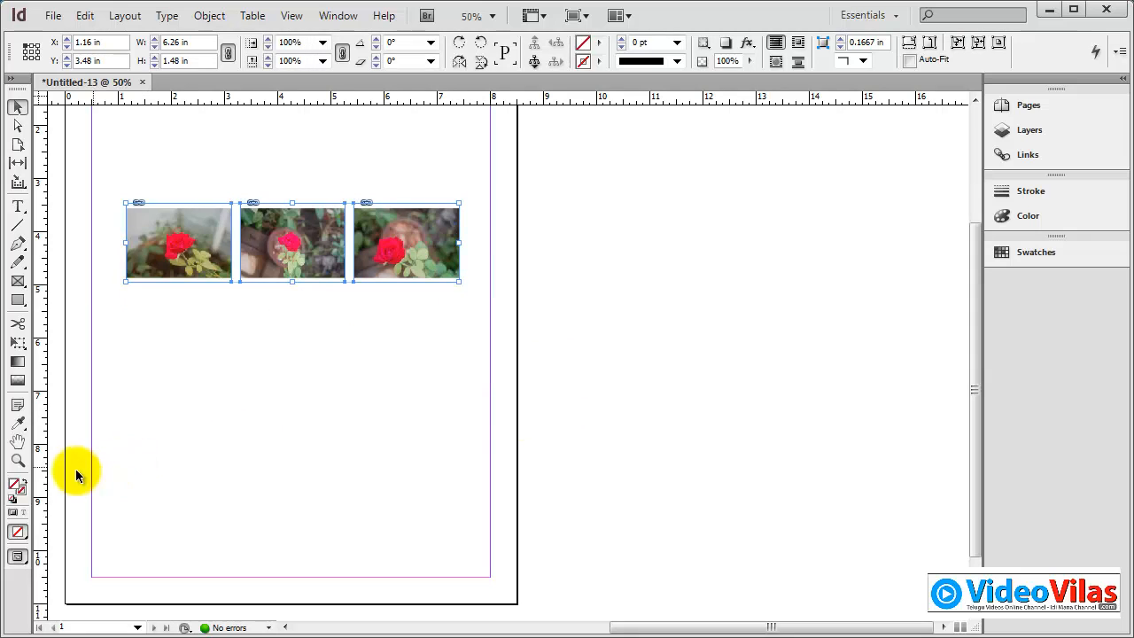
Step: Try shifting the gaps on both sides of the middle photo with the Gap tool, undoing each shift
left_click(17, 460)
left_click_drag(83, 157, 538, 346)
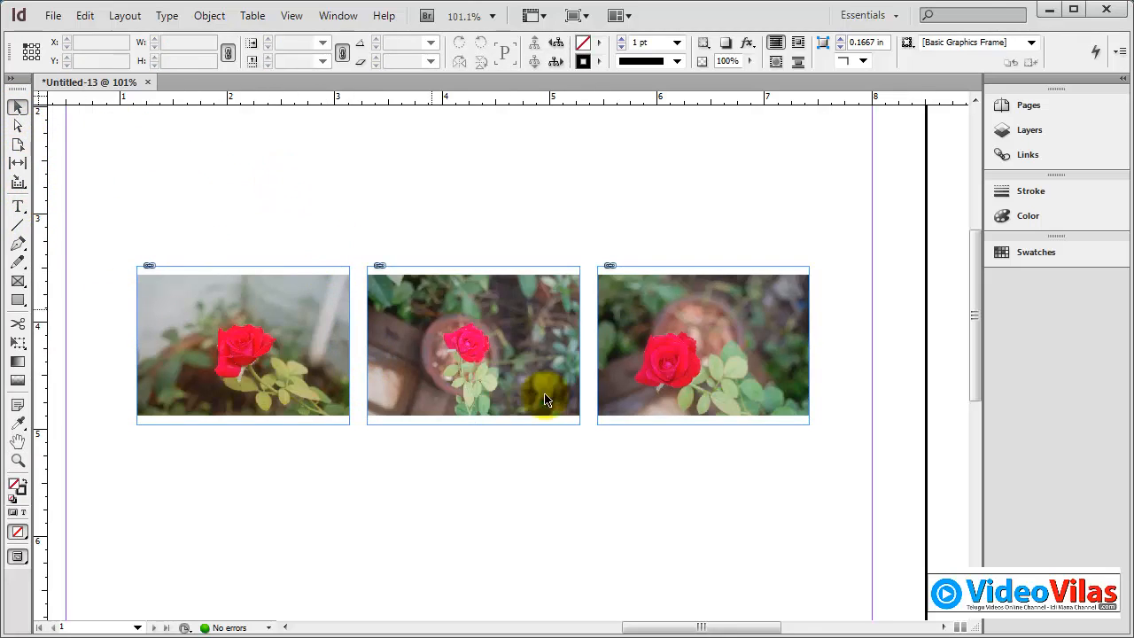
left_click(19, 164)
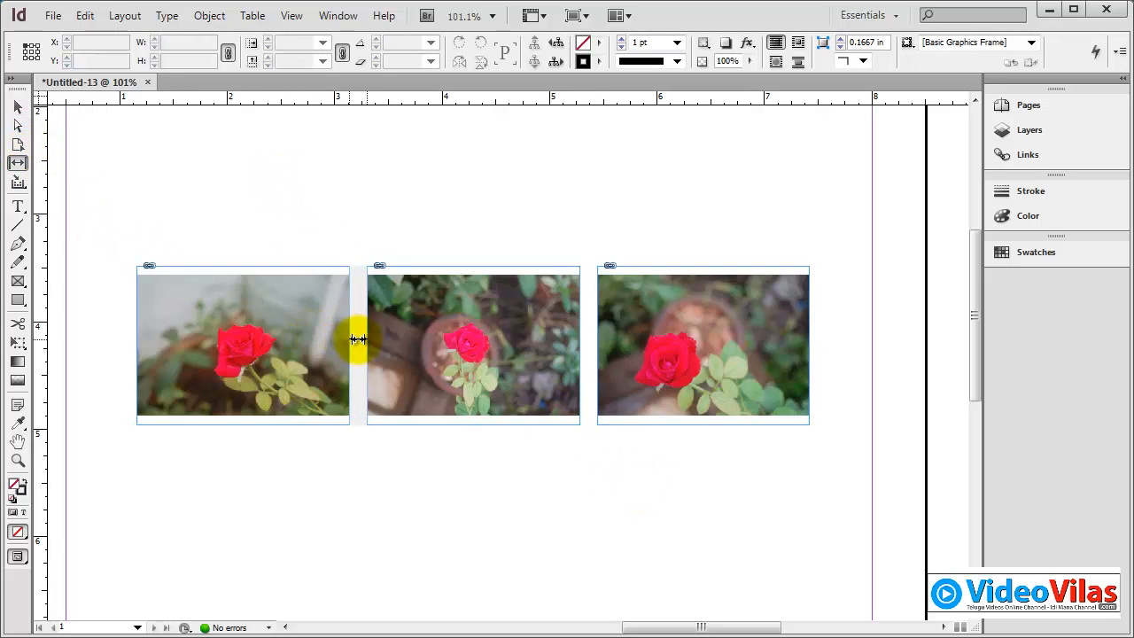
left_click_drag(358, 339, 405, 349)
key("ctrl+z")
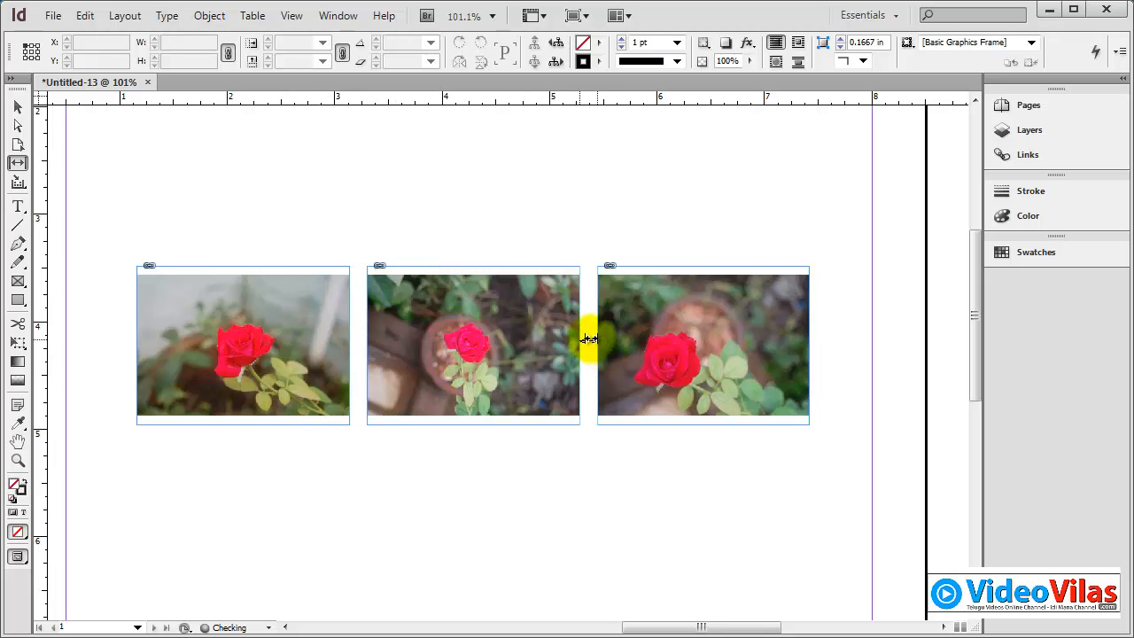
mouse_move(588, 338)
left_mouse_down()
mouse_move(514, 332)
mouse_move(615, 337)
mouse_move(643, 361)
mouse_move(630, 372)
mouse_move(585, 337)
mouse_move(553, 336)
mouse_move(592, 342)
mouse_move(567, 345)
left_mouse_up()
key("ctrl+z")
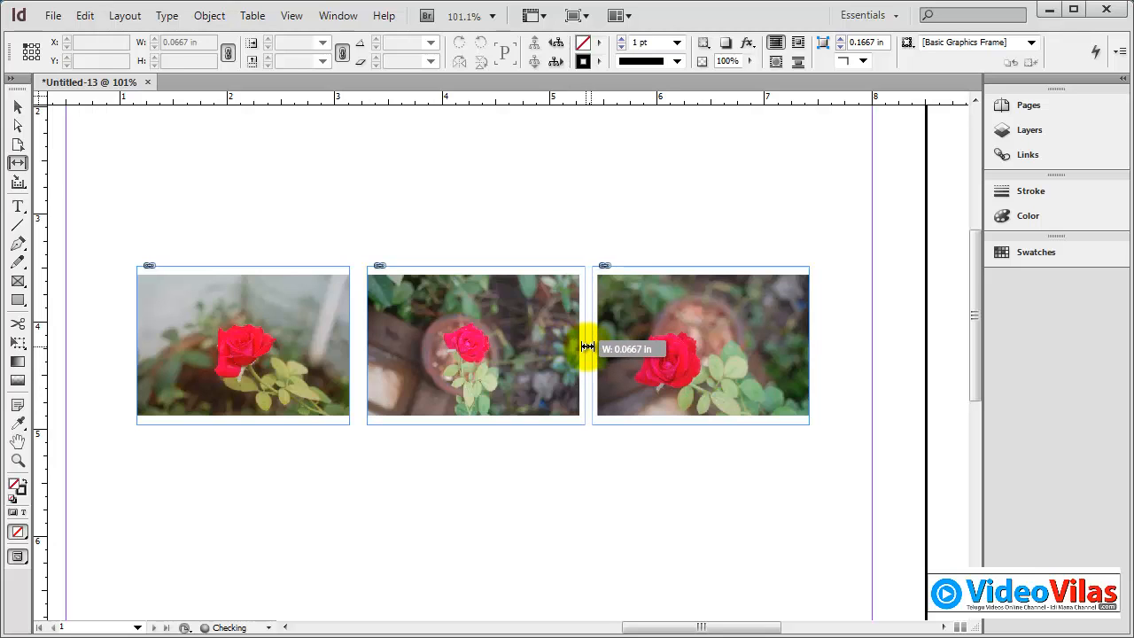
Step: Narrow and shift the gaps between the three photos with the Gap tool, and extend the frames upward into the space above the row
left_click_drag(585, 347, 584, 347)
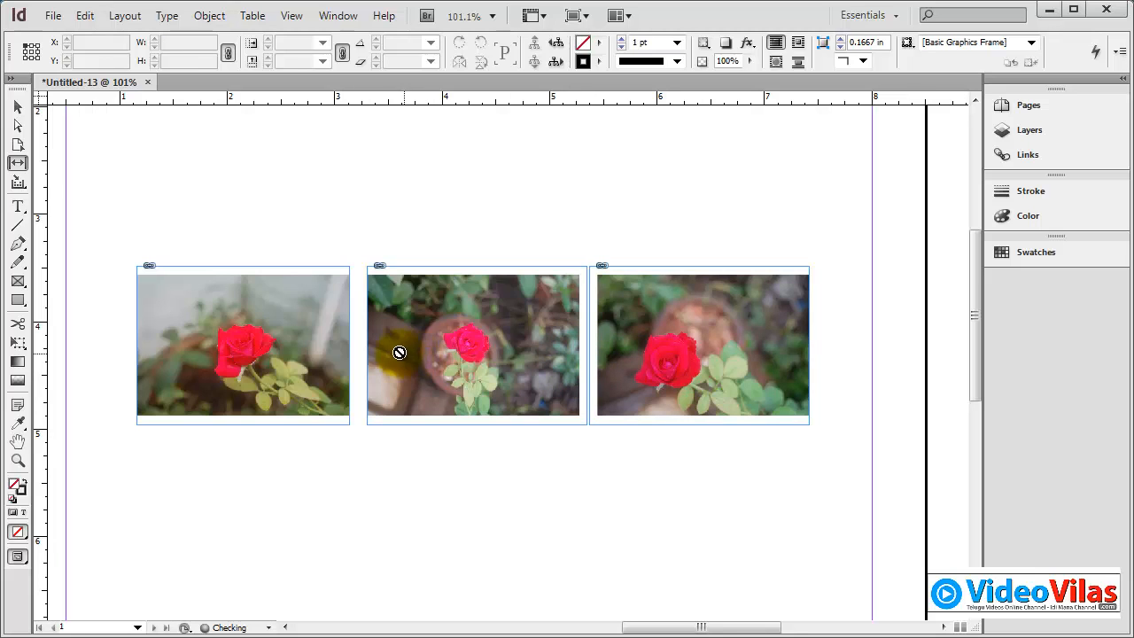
left_click_drag(354, 350, 365, 355)
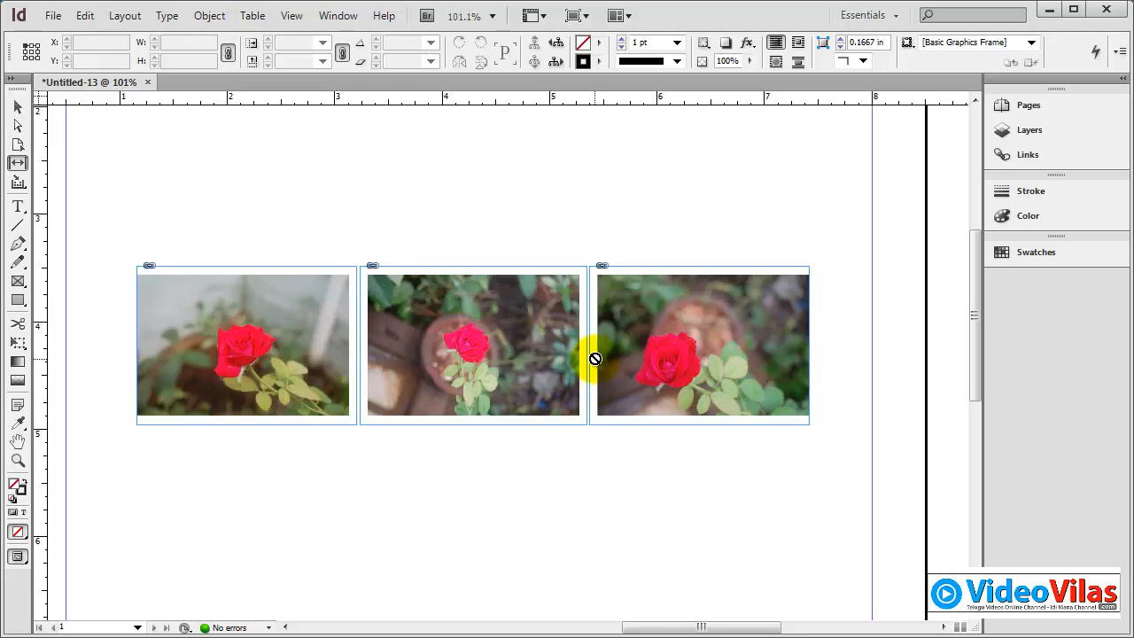
left_click_drag(589, 354, 654, 368)
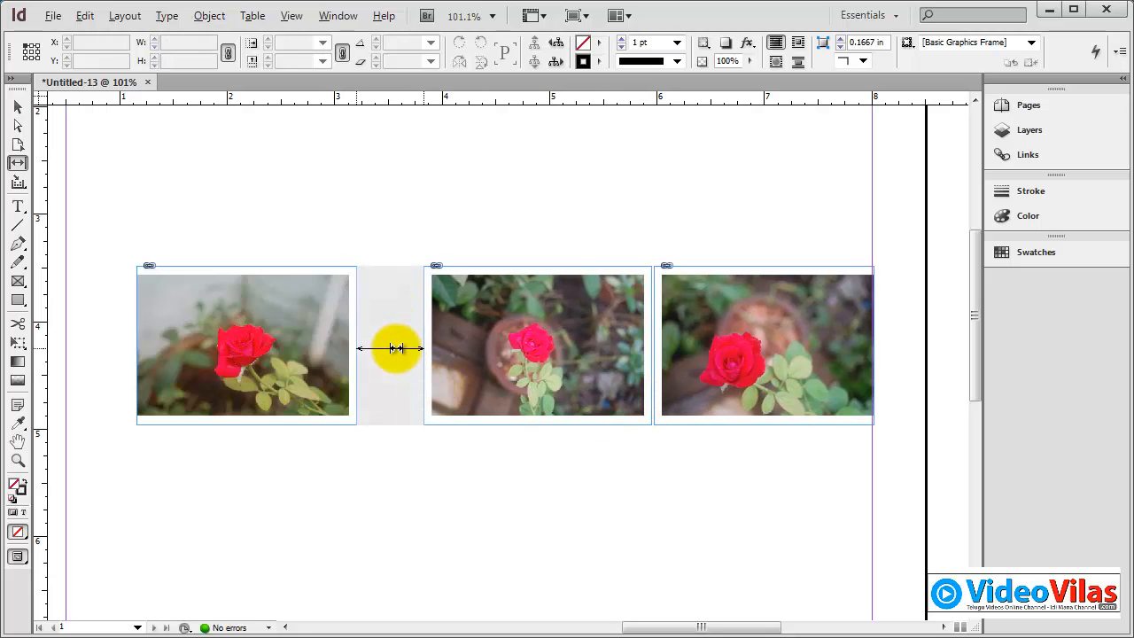
mouse_move(393, 344)
left_mouse_down()
mouse_move(324, 348)
mouse_move(406, 357)
left_mouse_up()
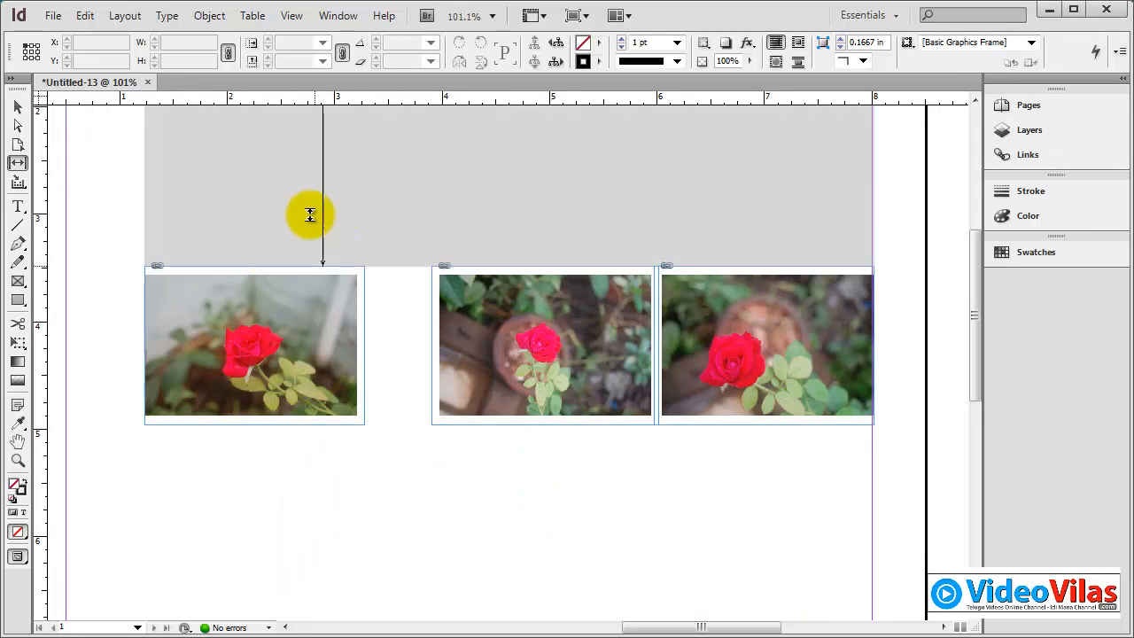
mouse_move(310, 214)
left_mouse_down()
mouse_move(299, 168)
mouse_move(291, 273)
mouse_move(286, 167)
mouse_move(287, 273)
mouse_move(296, 204)
left_mouse_up()
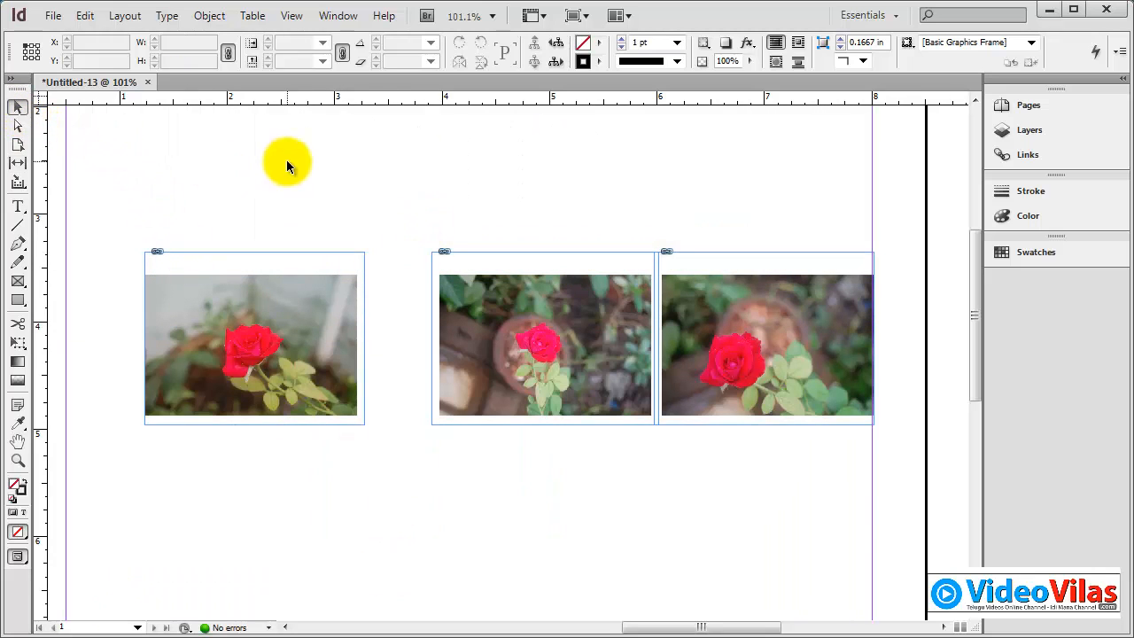
Step: Delete the row of three photos and place DSC_0255 as a single picture about 3.51 by 2.33 in
left_click_drag(860, 513, 860, 513)
key("Delete")
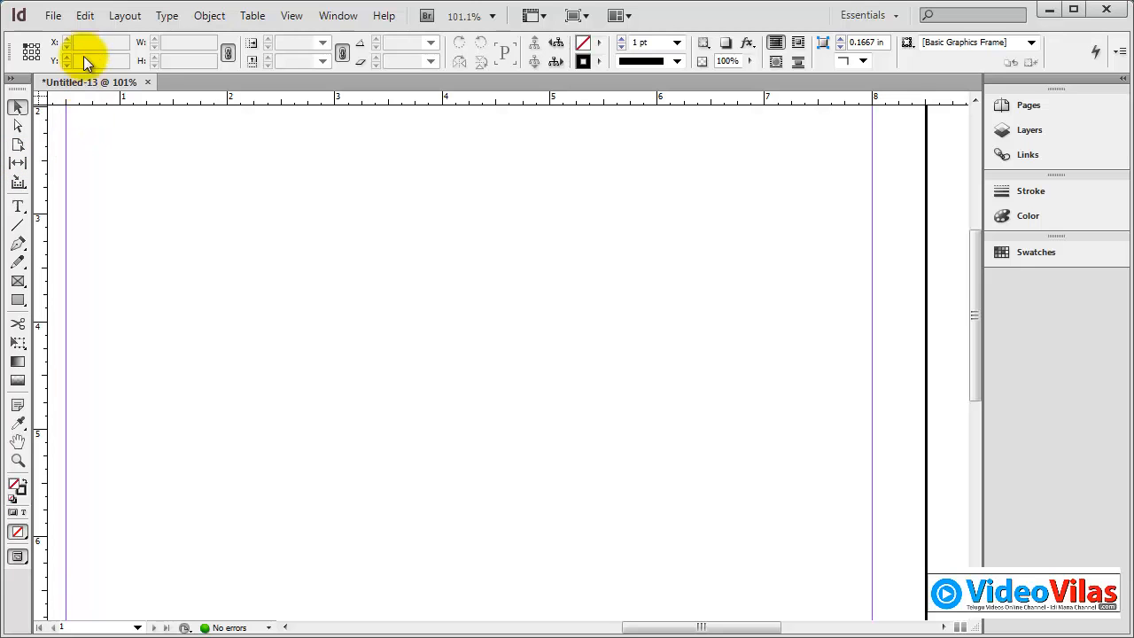
left_click(54, 16)
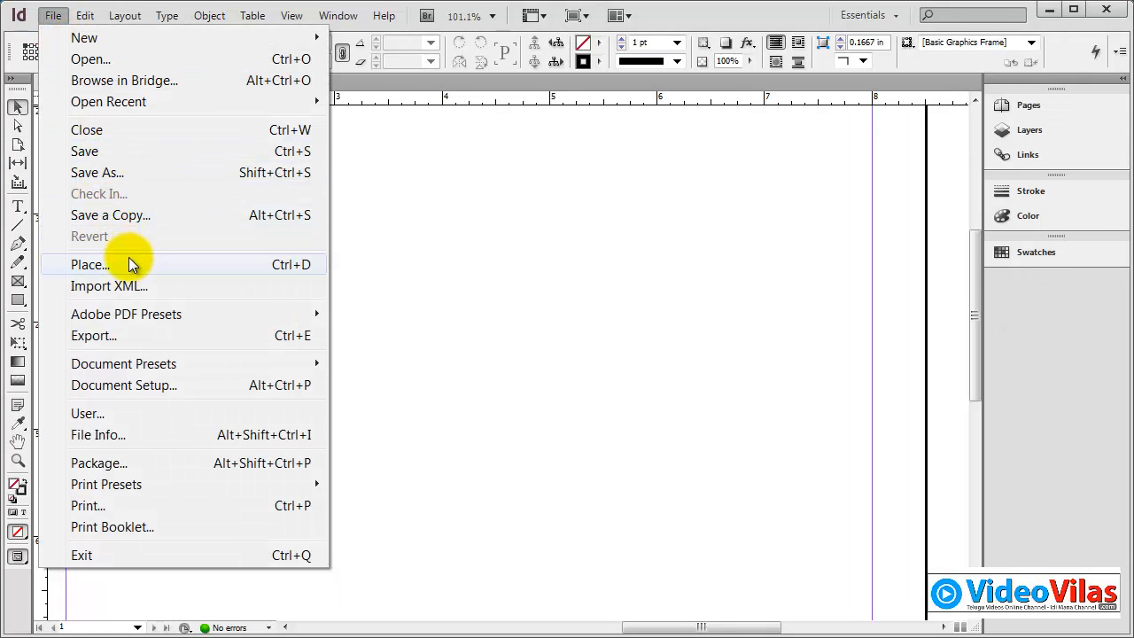
left_click(89, 264)
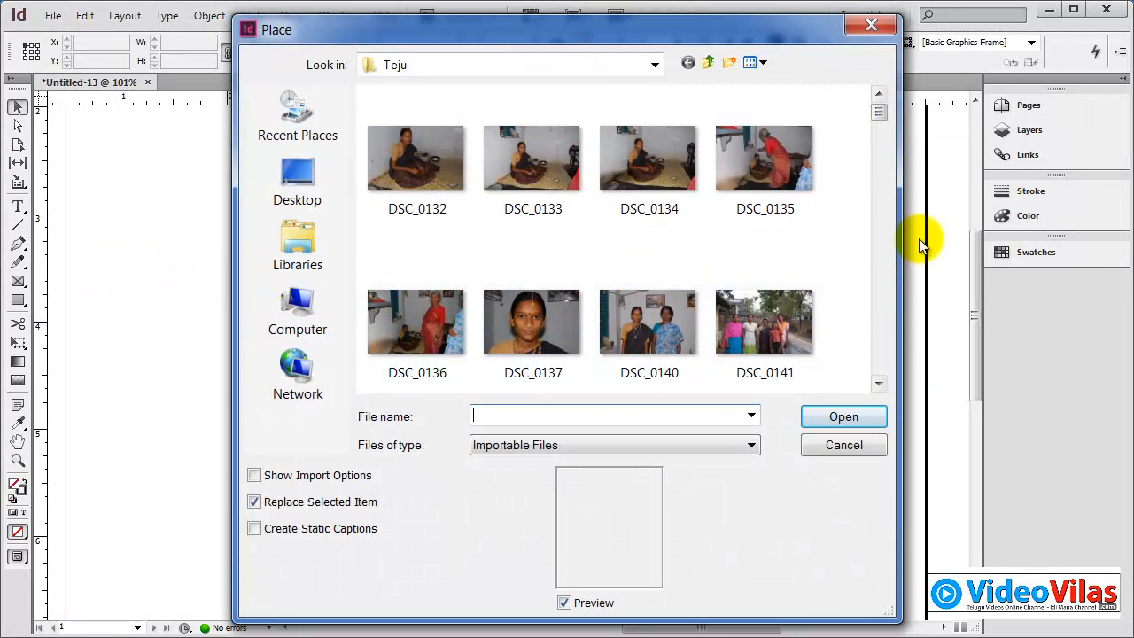
left_click_drag(880, 121, 886, 372)
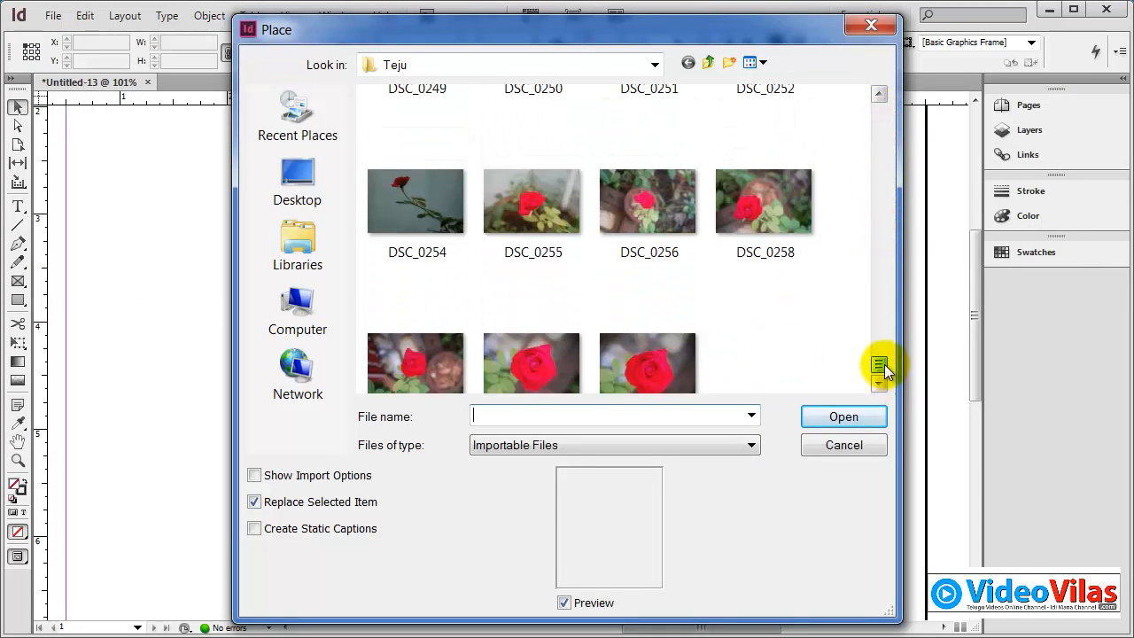
double_click(510, 219)
left_click_drag(336, 224, 717, 524)
Step: Move the picture frame to X 2.6, Y 3.5 in, and fit it to its content after trying shorter and taller heights
left_click_drag(525, 476, 525, 392)
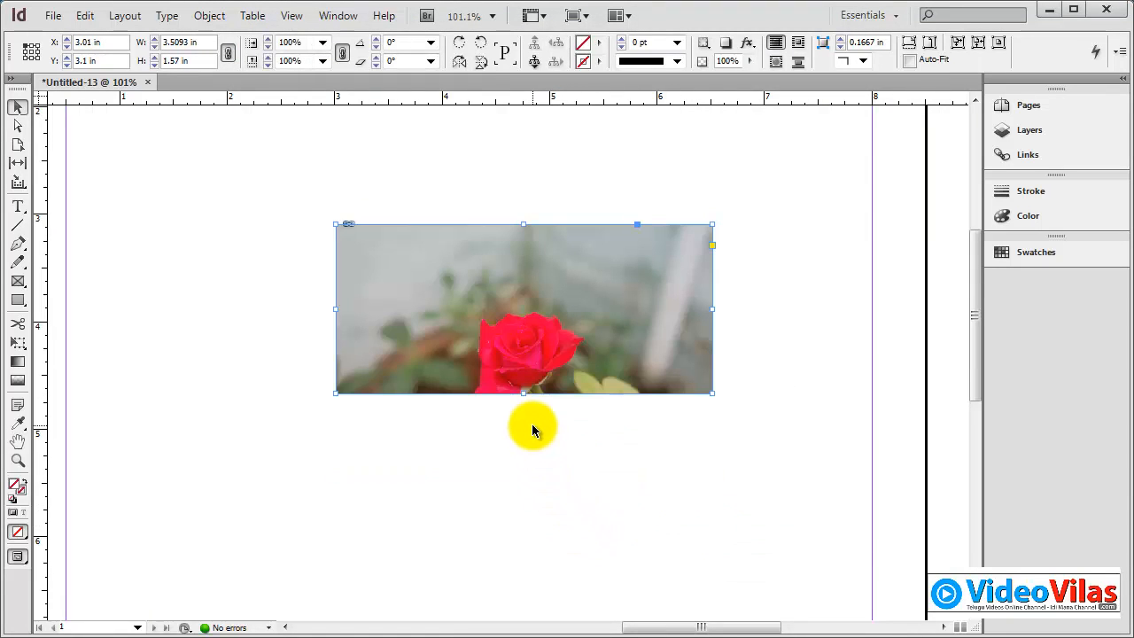
left_click_drag(632, 274, 590, 328)
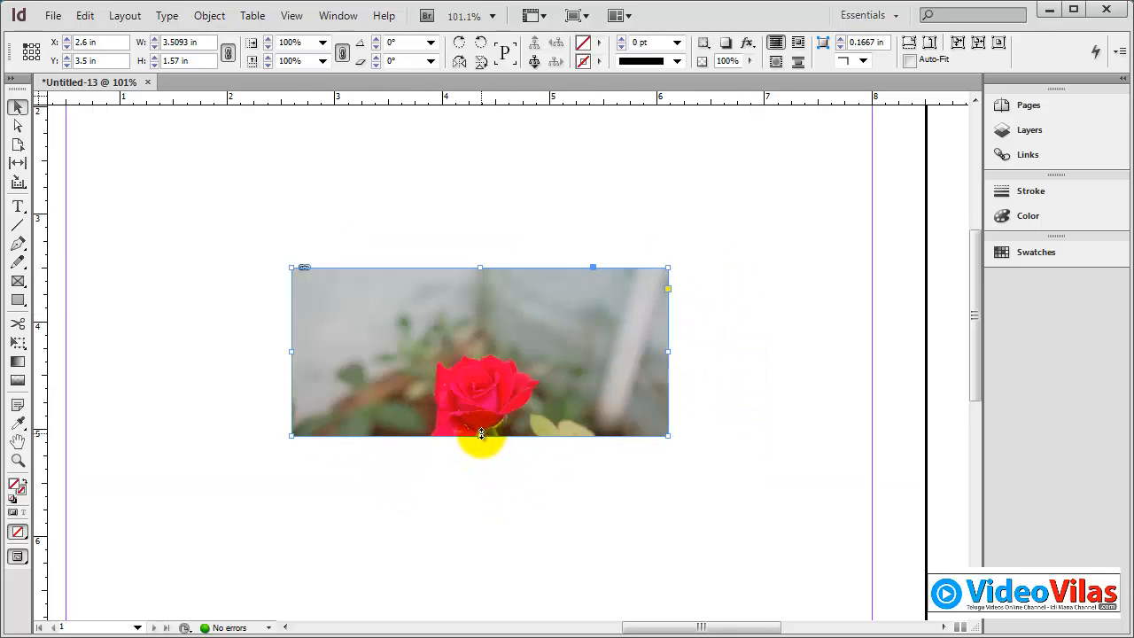
left_click_drag(480, 434, 481, 560)
left_click_drag(666, 560, 716, 569)
double_click(714, 569)
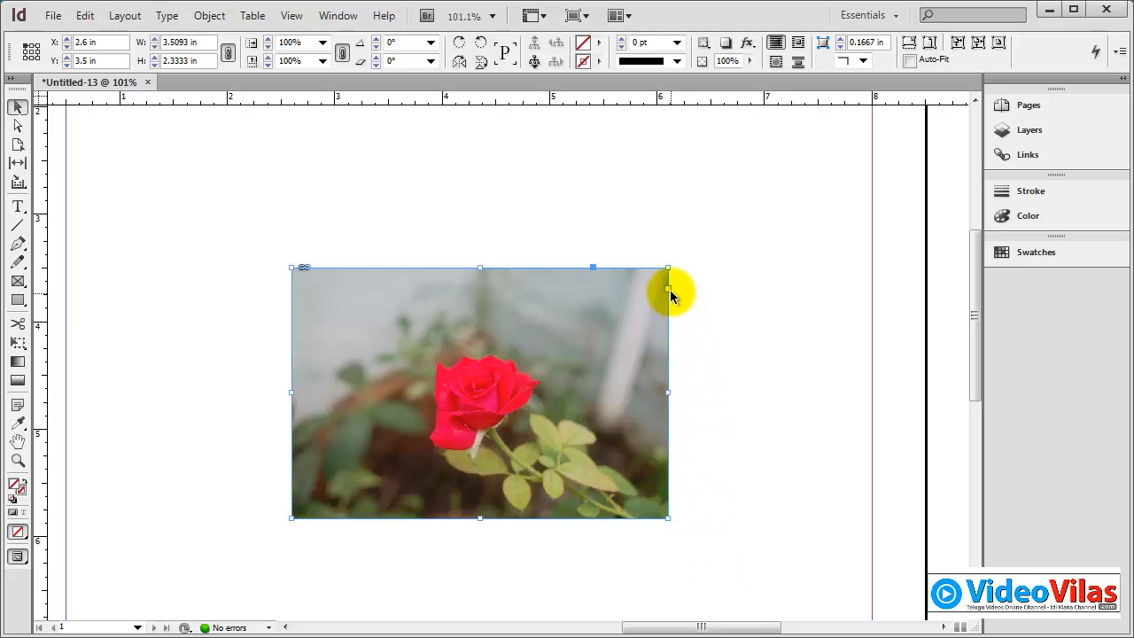
Step: Try rounding the frame's corners to 0.59 in, undo it, and move the photo to about X 3.58, Y 2.94 in
left_click_drag(668, 265, 606, 240)
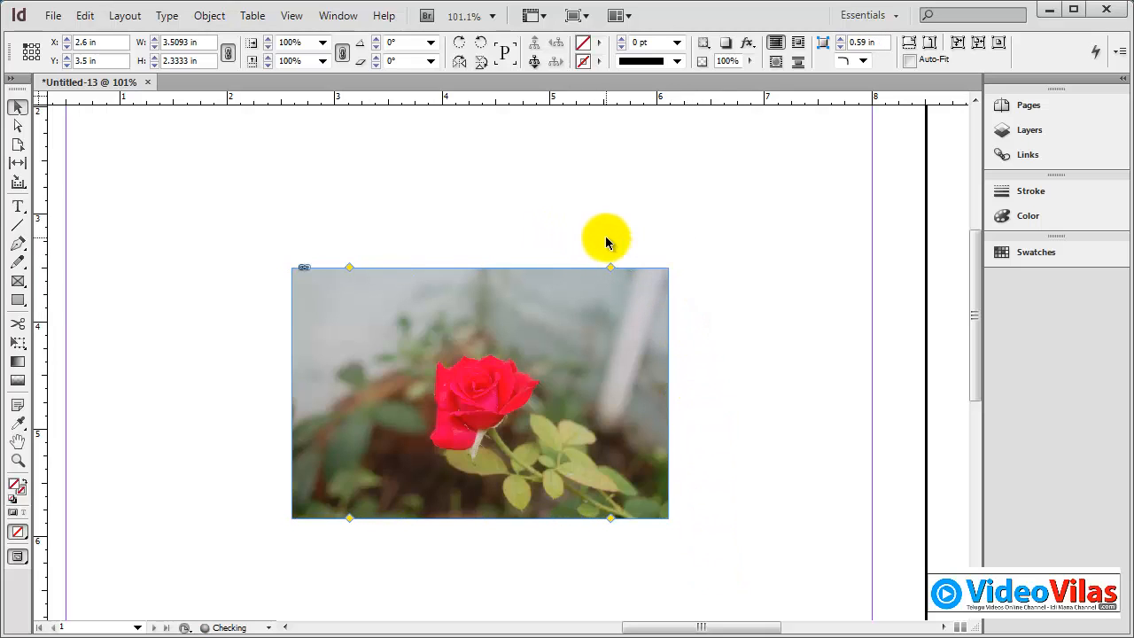
key("ctrl+z")
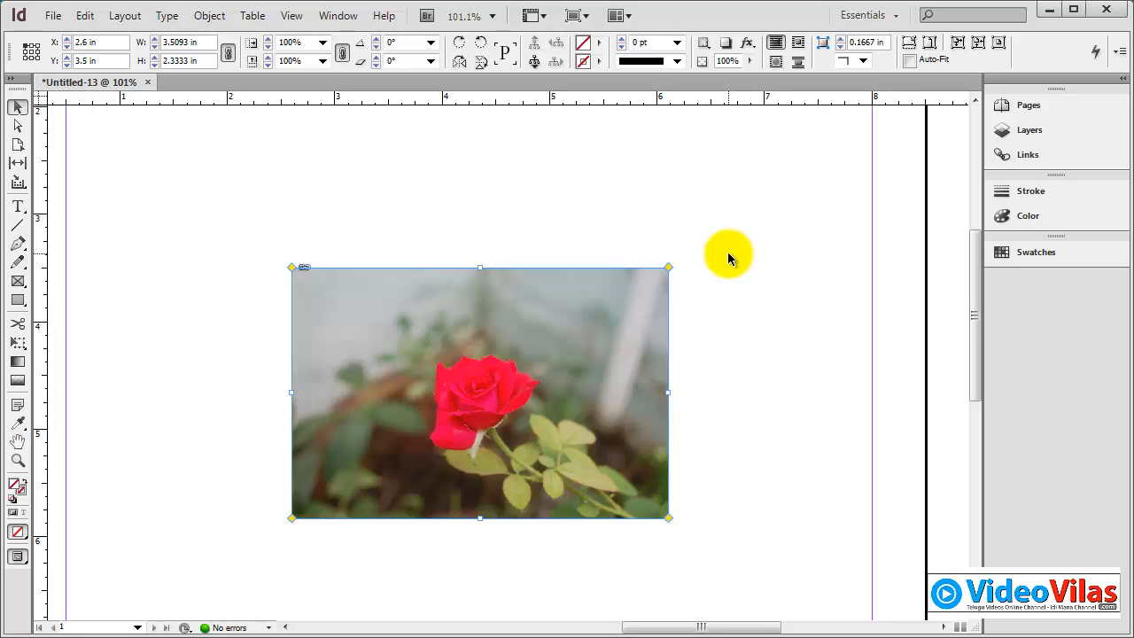
left_click_drag(527, 285, 618, 251)
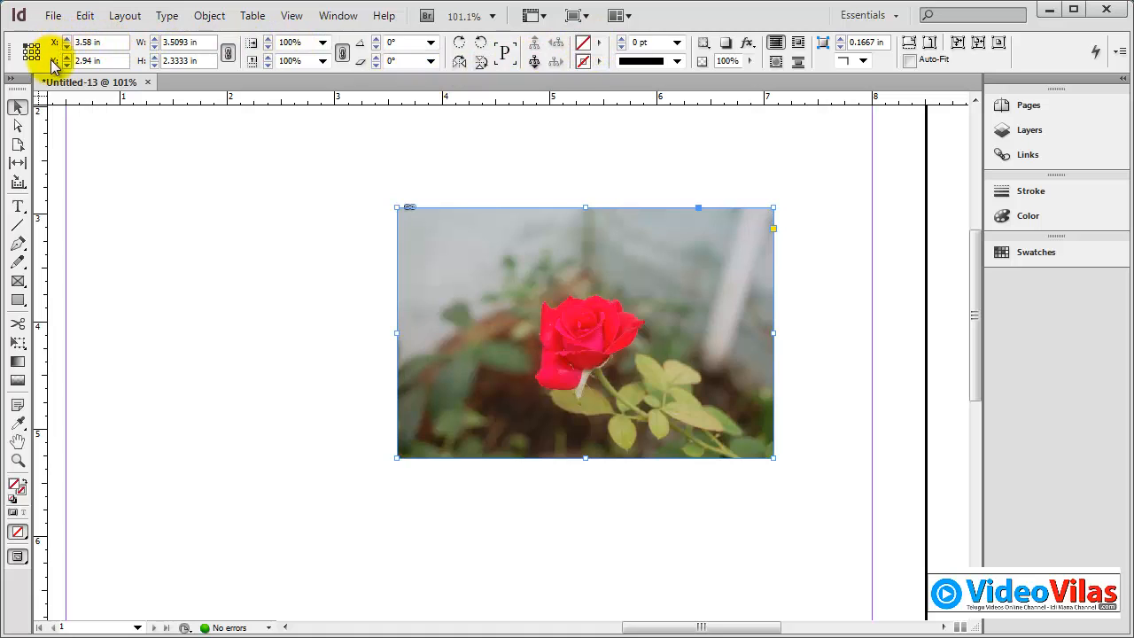
Step: Give the picture frame a black fill and a yellow C=0 M=0 Y=100 K=0 stroke
left_click(600, 46)
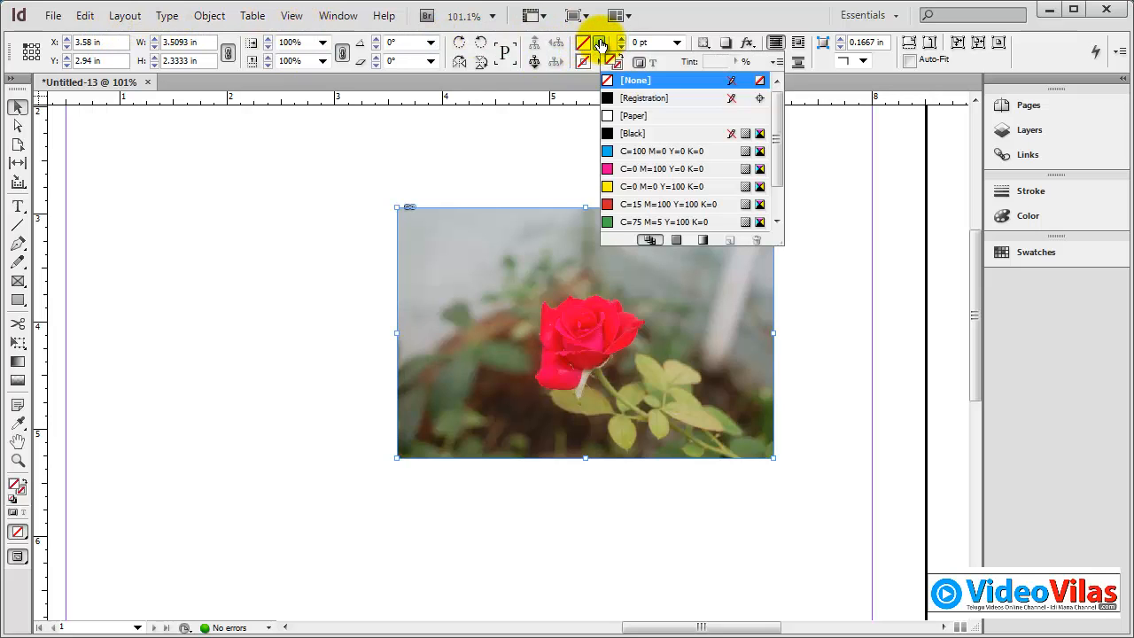
left_click(625, 133)
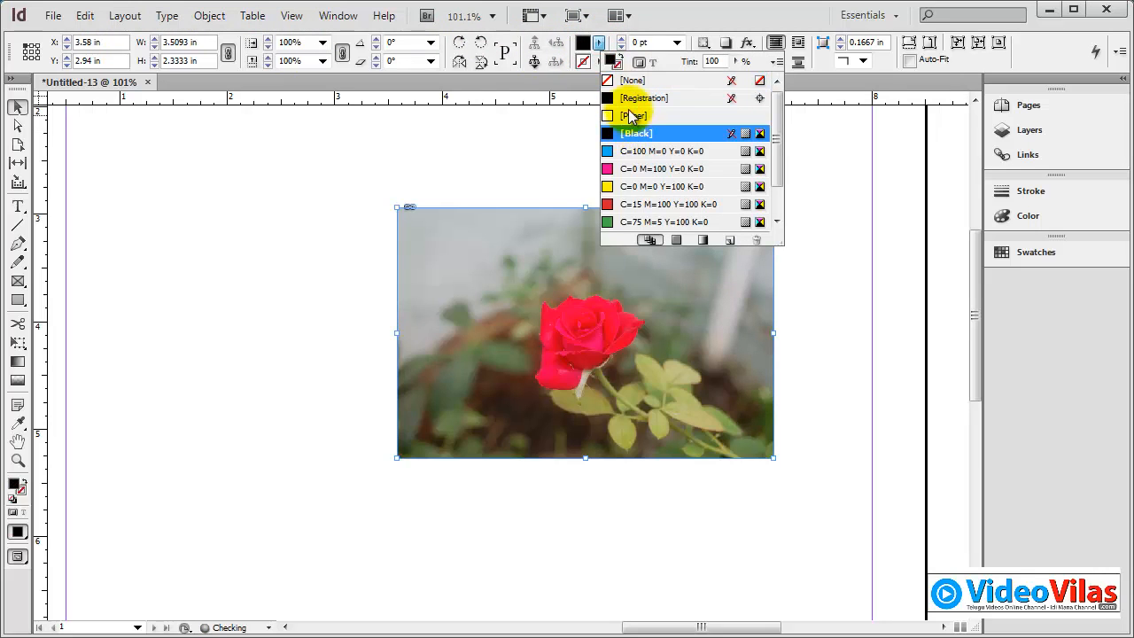
left_click(598, 63)
left_click(650, 205)
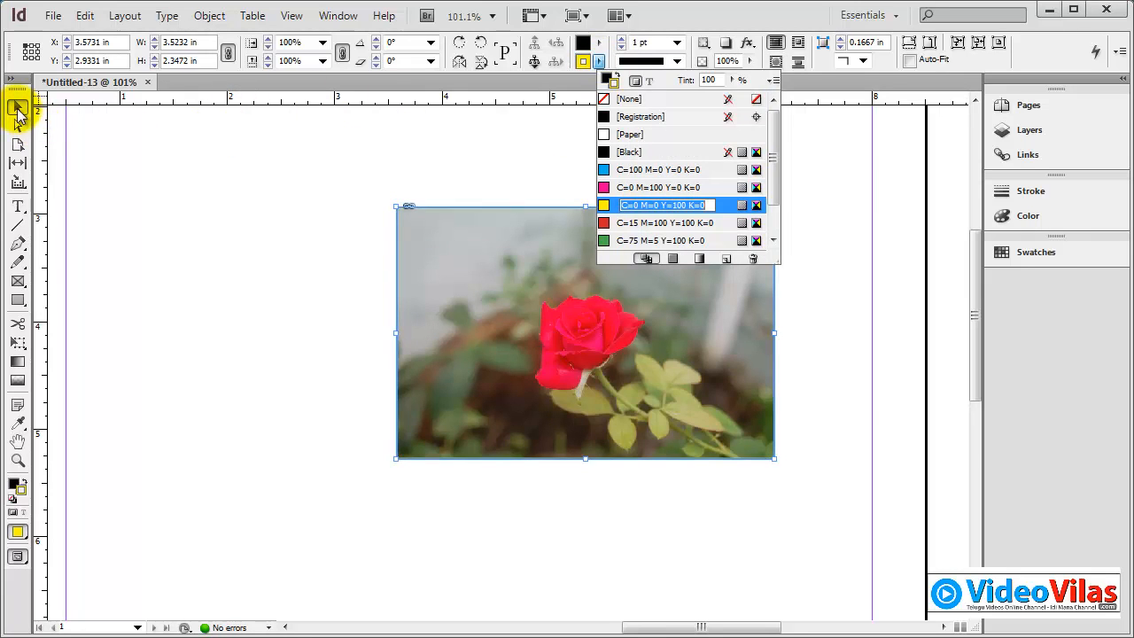
left_click(106, 125)
key("d")
left_click(576, 275)
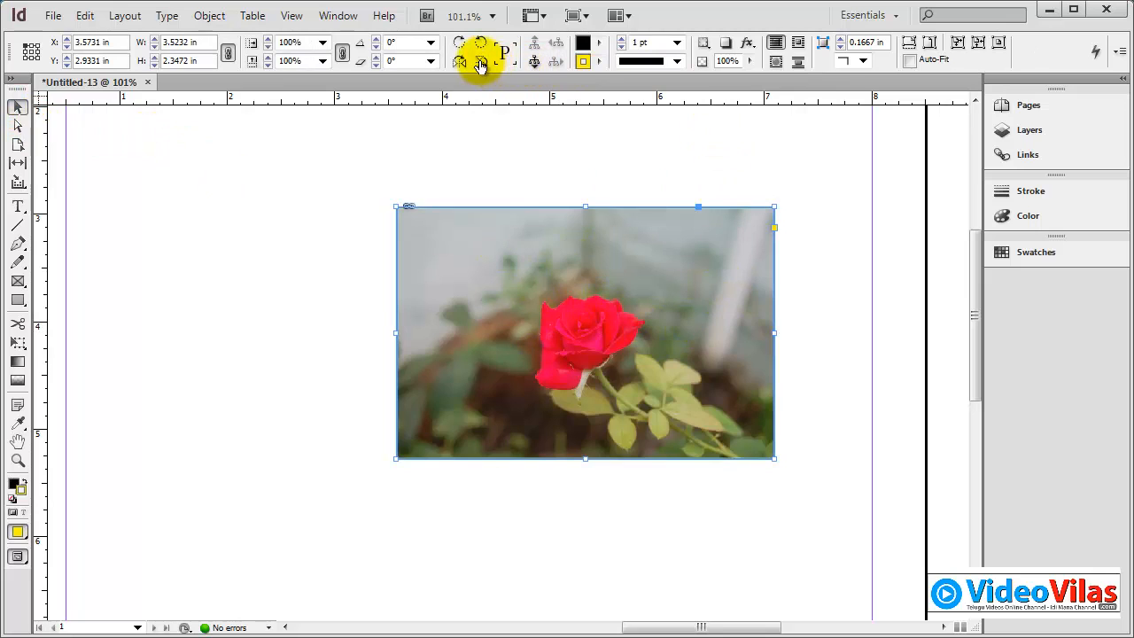
Step: Shift the photo inside its frame about 0.37 in to the right and 0.69 in down, and reselect the frame
left_click(535, 64)
left_click_drag(650, 264, 706, 339)
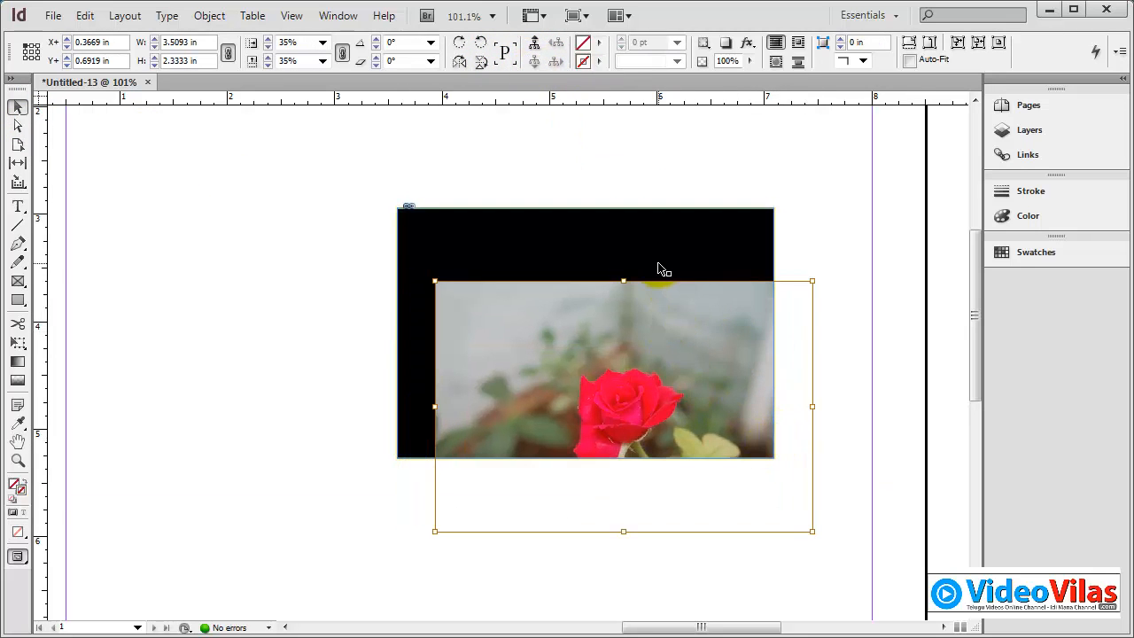
left_click(632, 231)
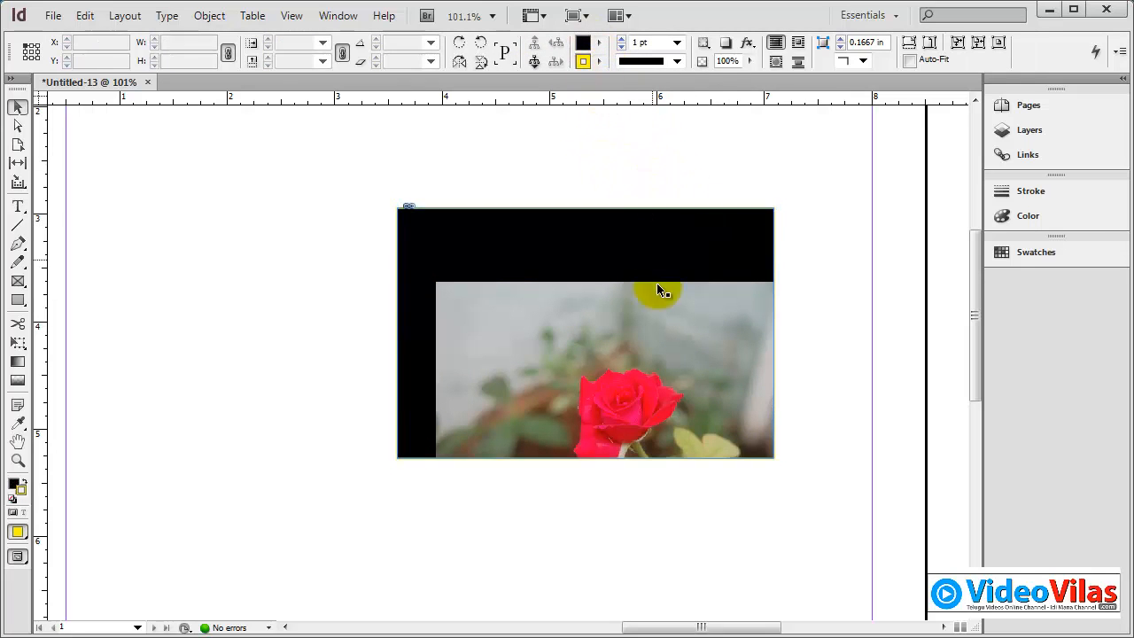
left_click(660, 353)
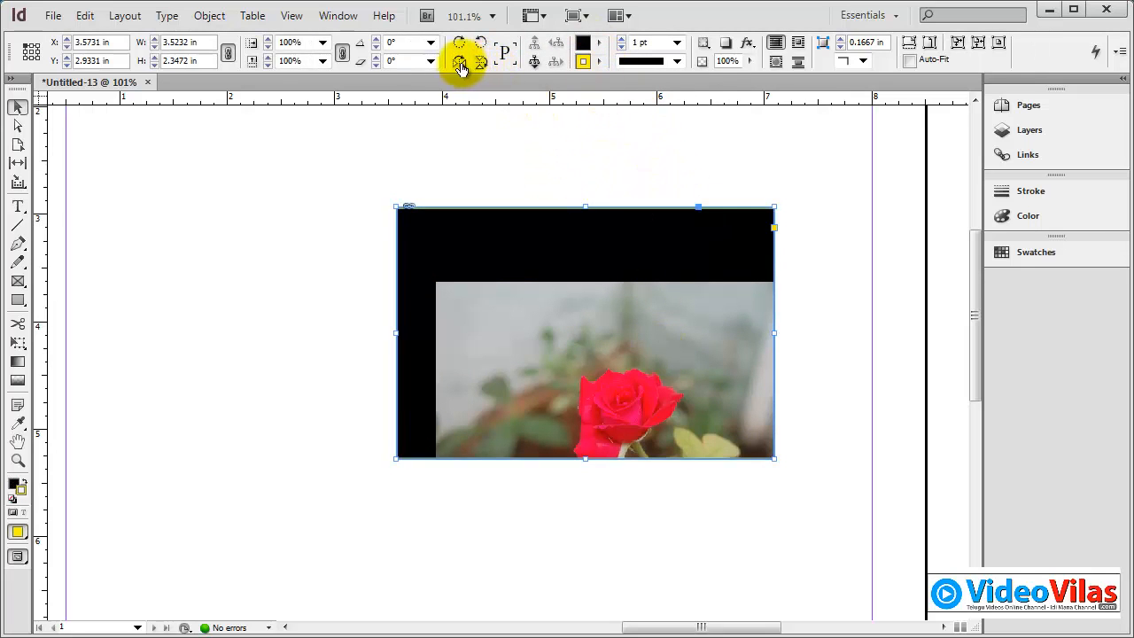
Step: Reposition the photo inside its frame to leave a thin black strip along the top, and move the frame to about X 2.73, Y 2.97 in
left_click(460, 65)
left_click(459, 68)
left_click_drag(659, 308, 623, 262)
left_click(791, 314)
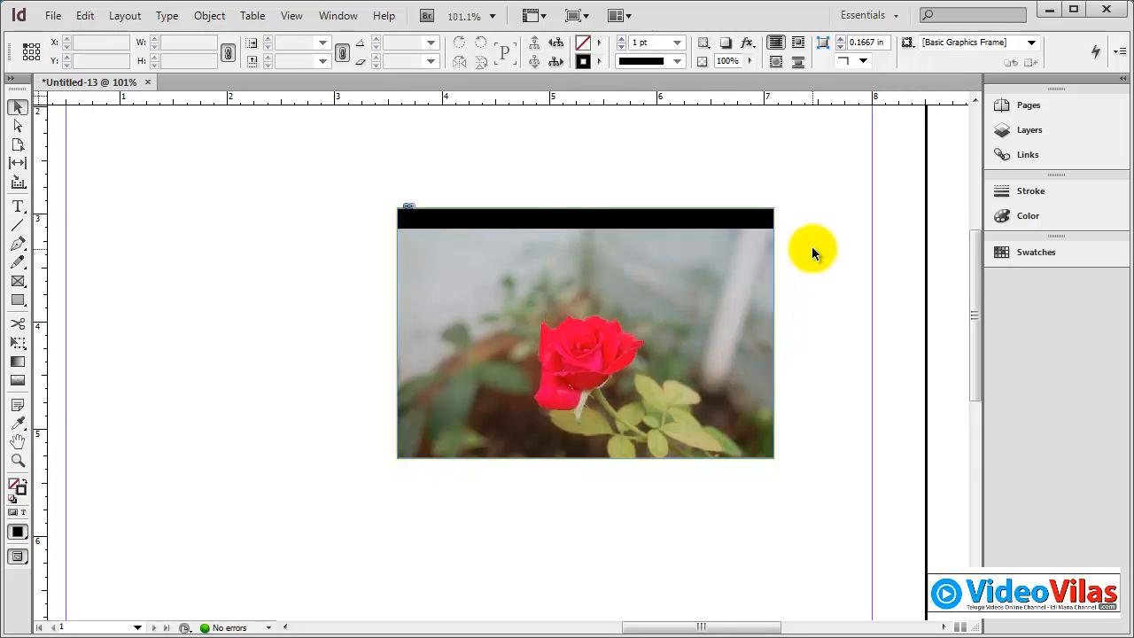
left_click_drag(731, 334, 641, 338)
left_click(780, 240)
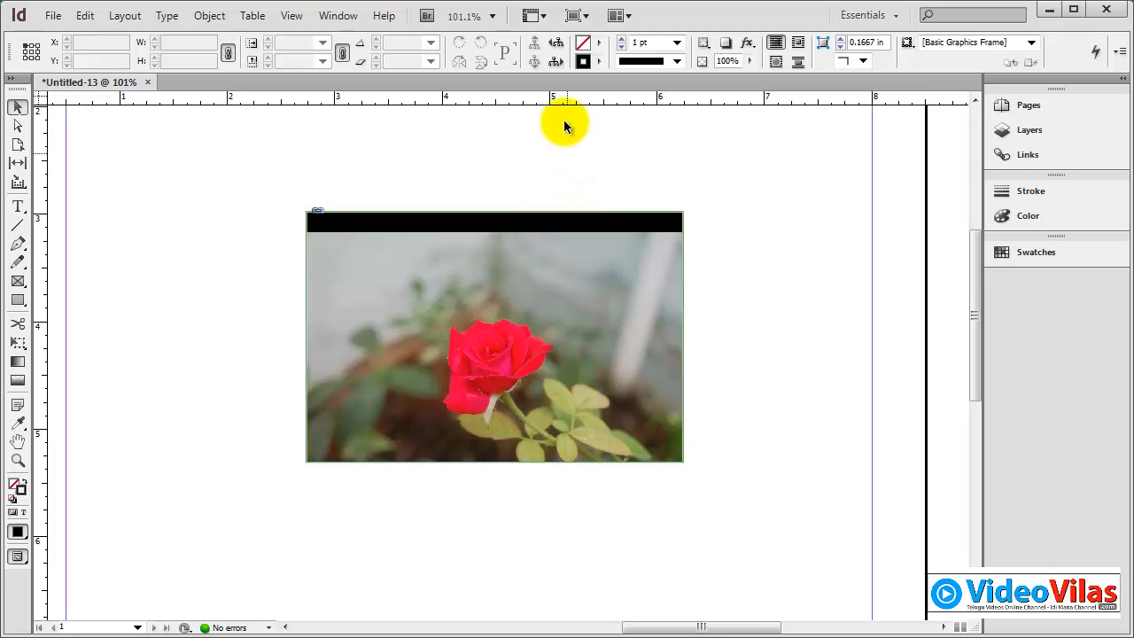
Step: View the page in Preview screen mode, return to Normal mode and select the picture frame
left_click(576, 15)
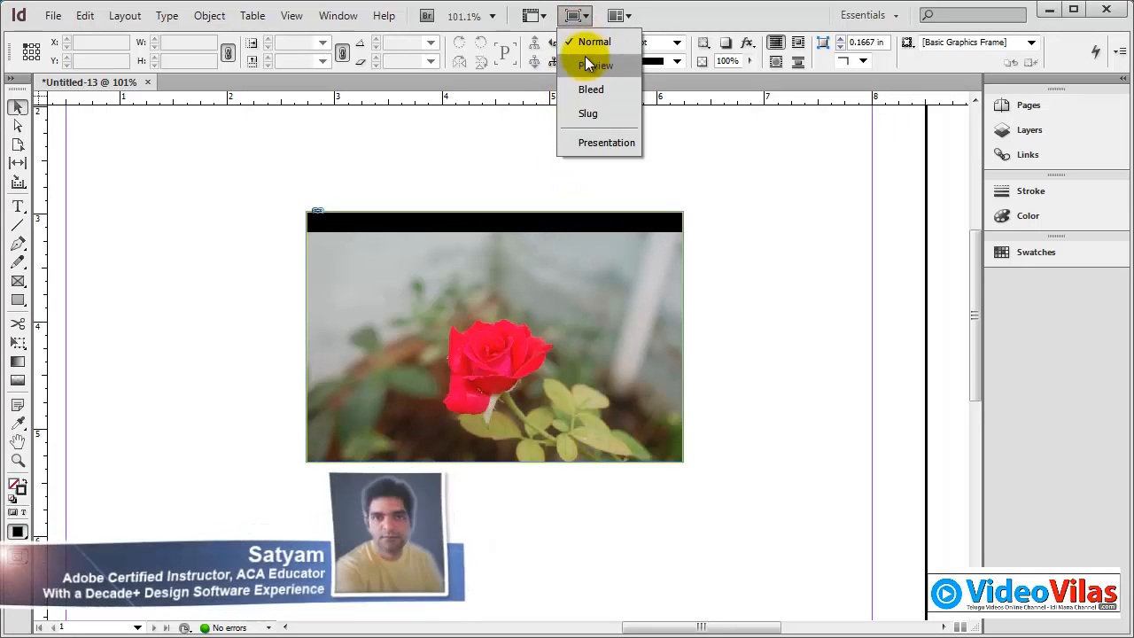
left_click(586, 63)
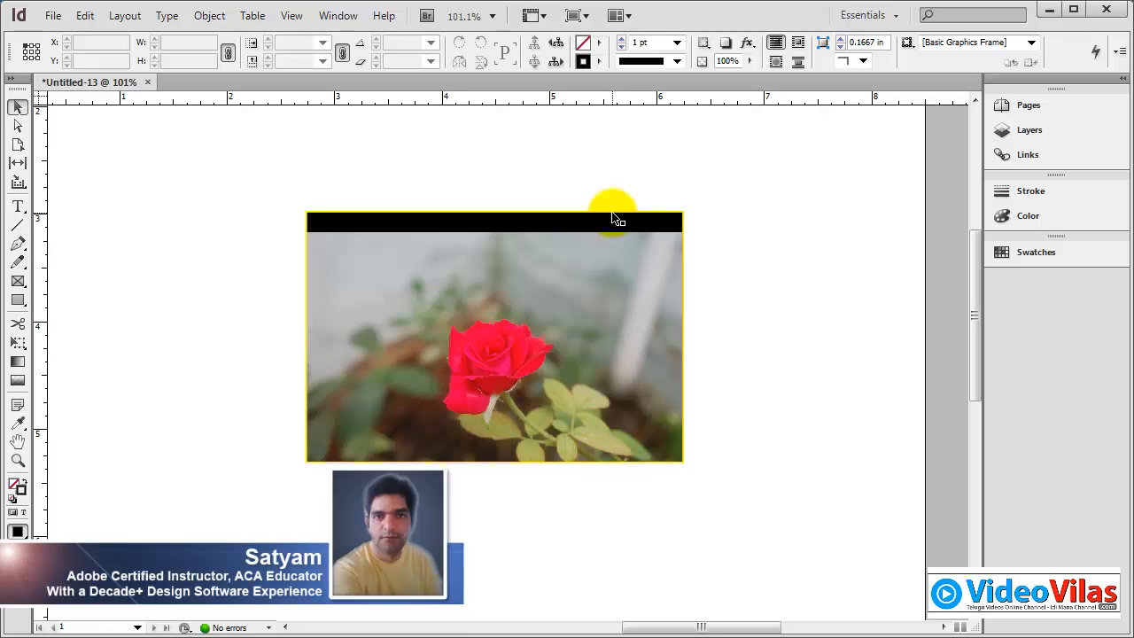
left_click(577, 15)
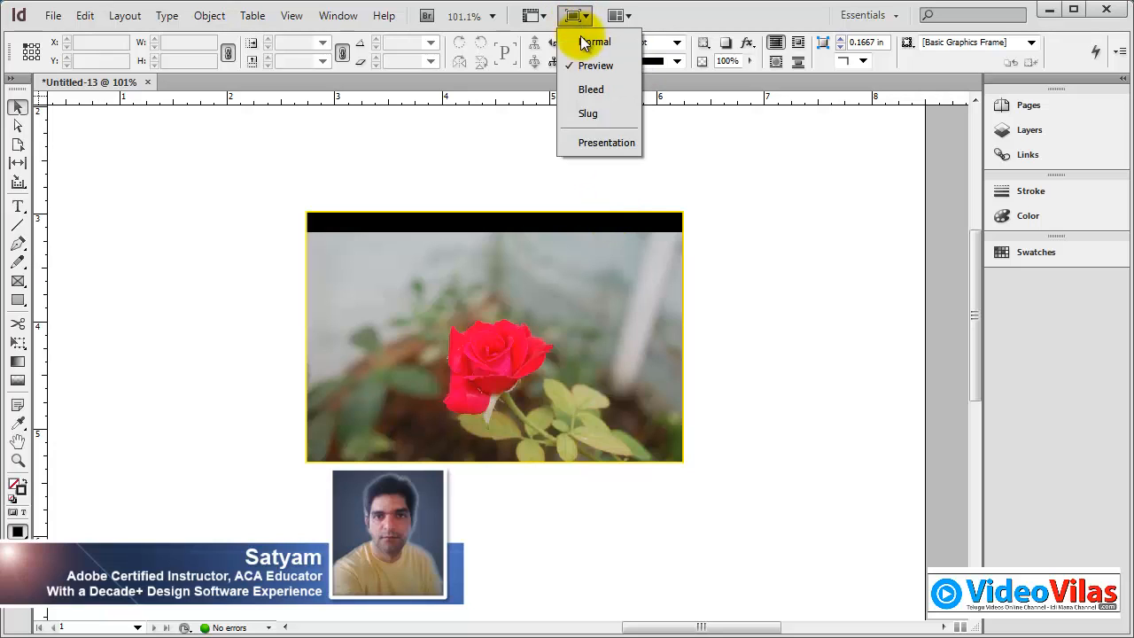
left_click(592, 41)
left_click(566, 325)
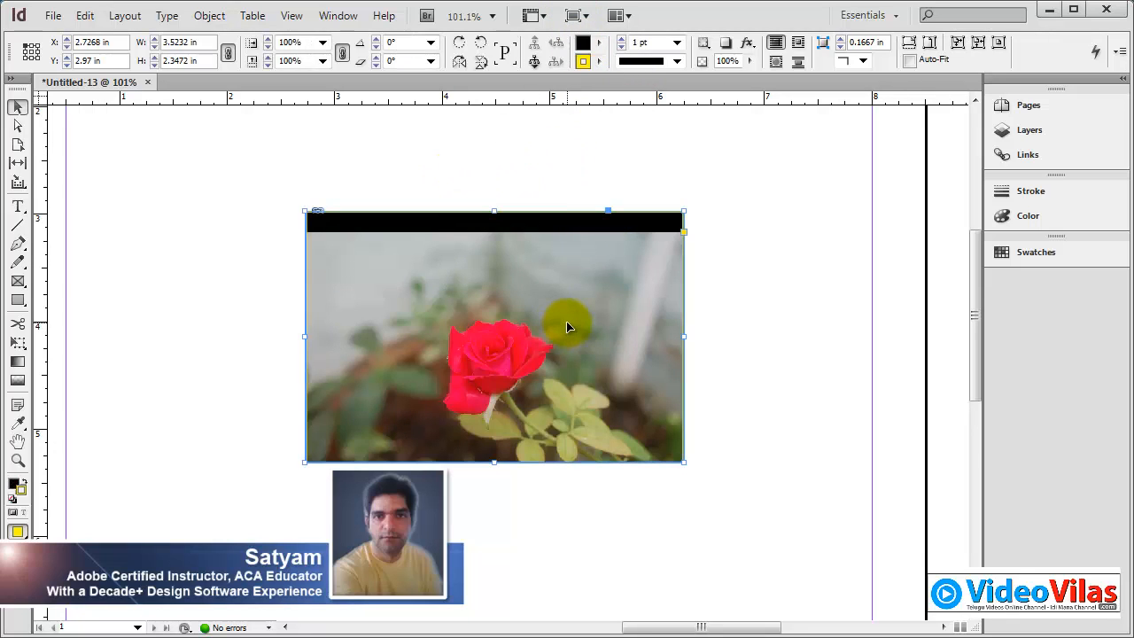